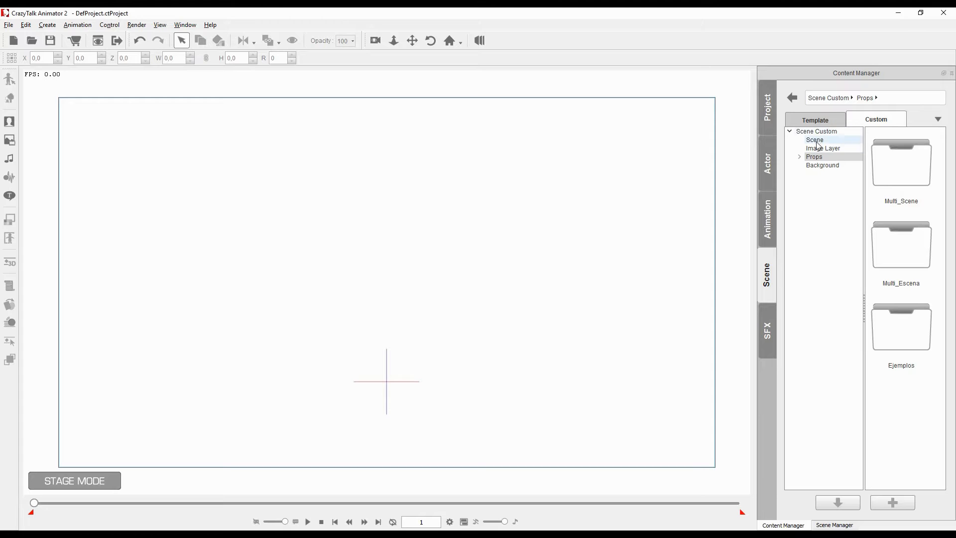
Add the BG_005 scene template from General Background to the stage, positioned at about X 4.8, Y 69
left_click(819, 143)
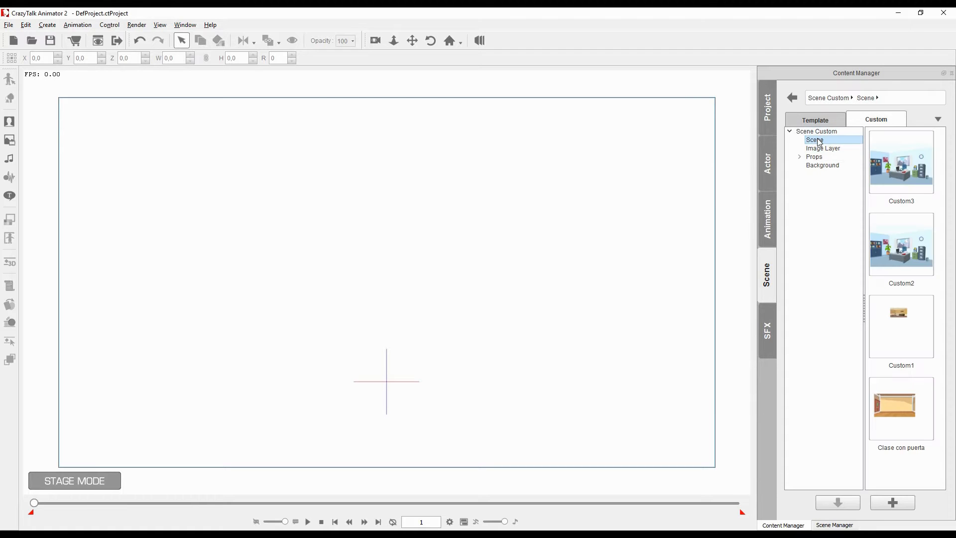
left_click(814, 120)
left_click(814, 140)
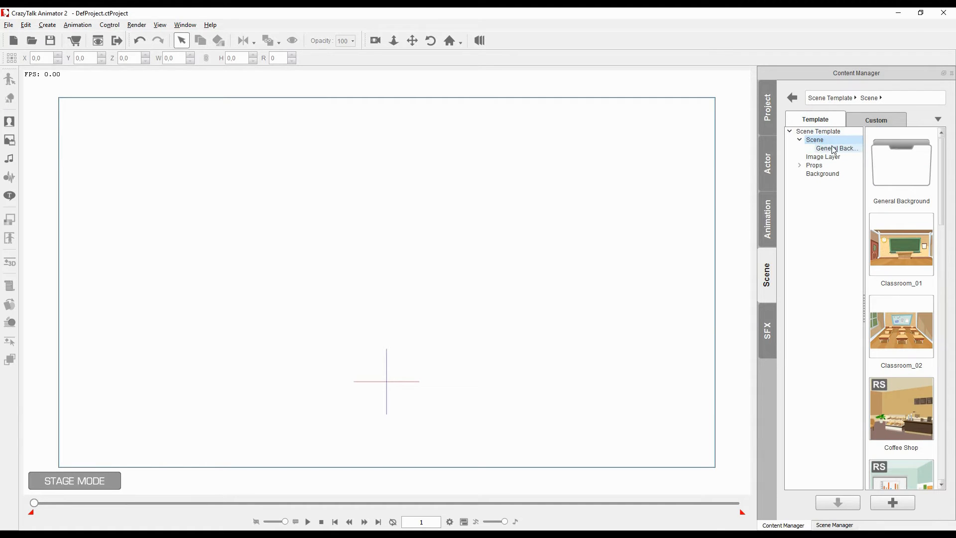
left_click(834, 150)
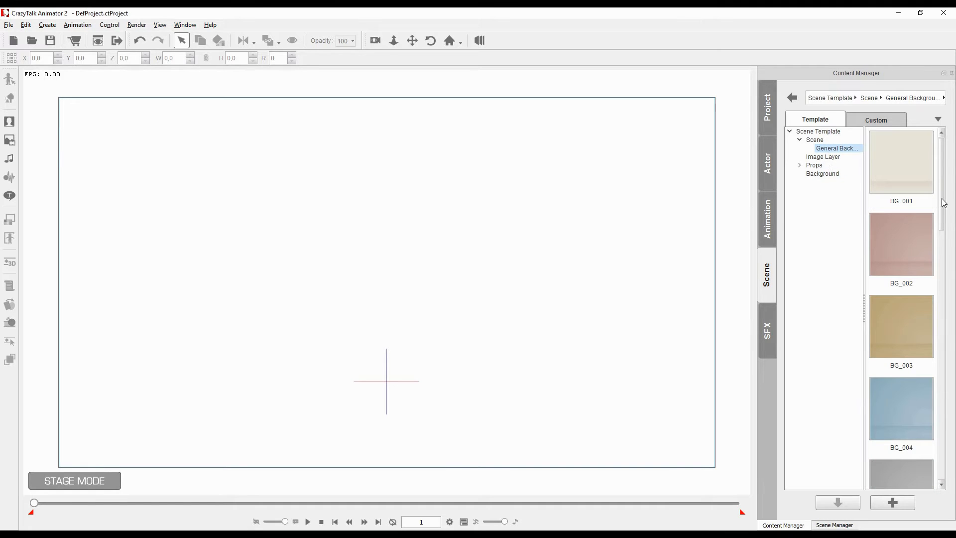
scroll(945, 203, "down", 3)
double_click(909, 289)
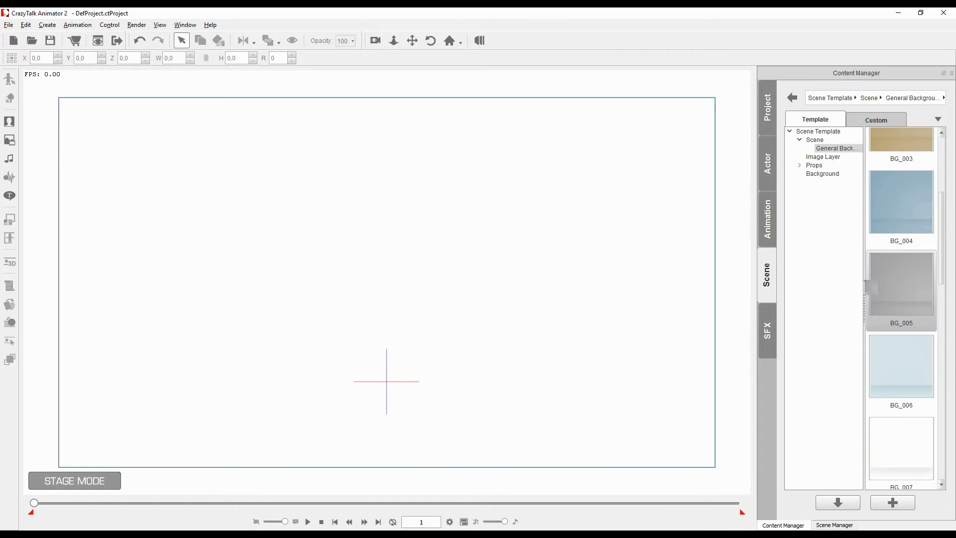
left_click_drag(396, 258, 407, 187)
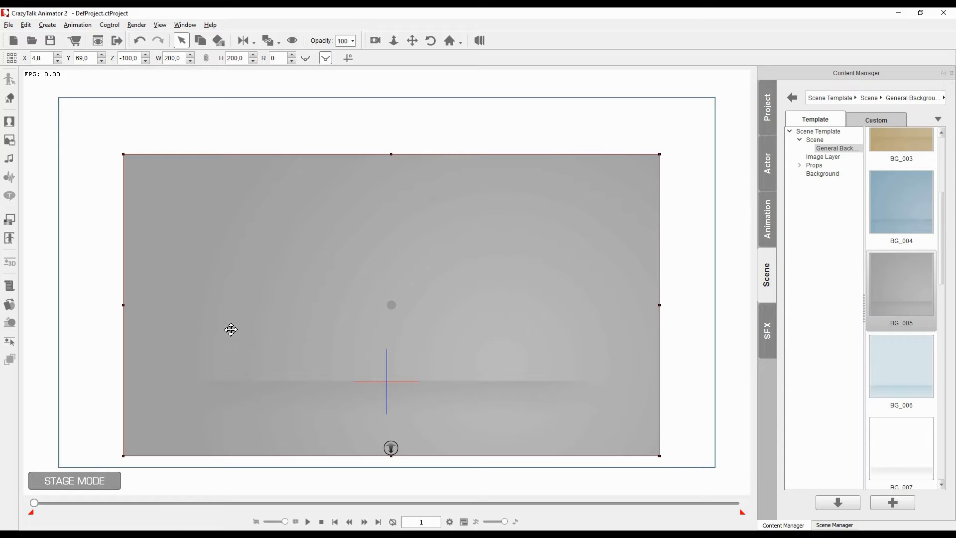
Open the grey backdrop in Composer Mode and add the front-view Cabinet_C office prop near its left edge, scaled to about 54
left_click(11, 98)
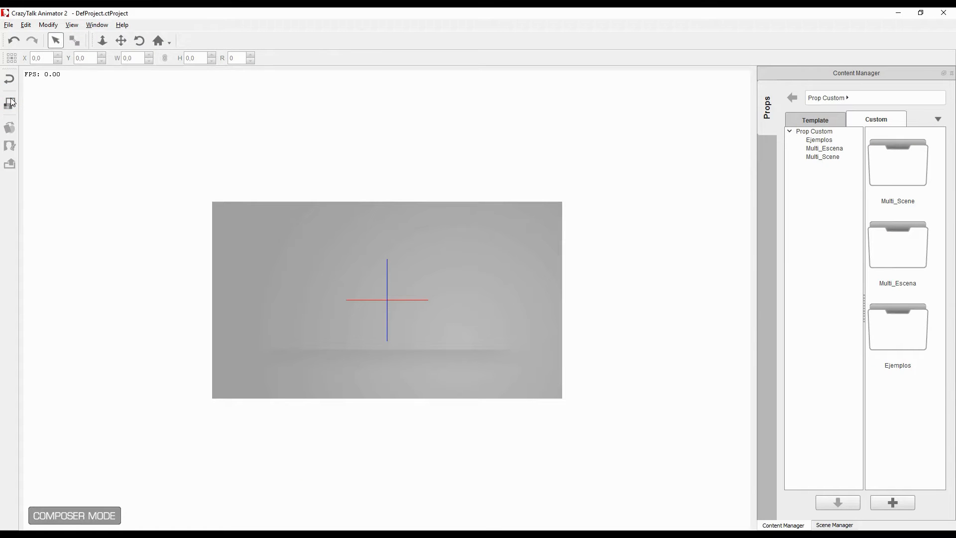
left_click(813, 120)
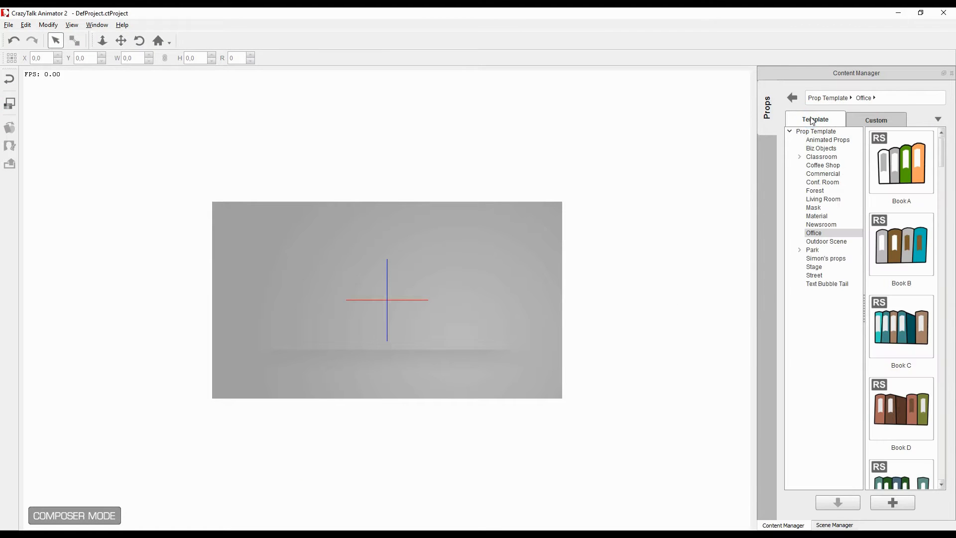
left_click(813, 233)
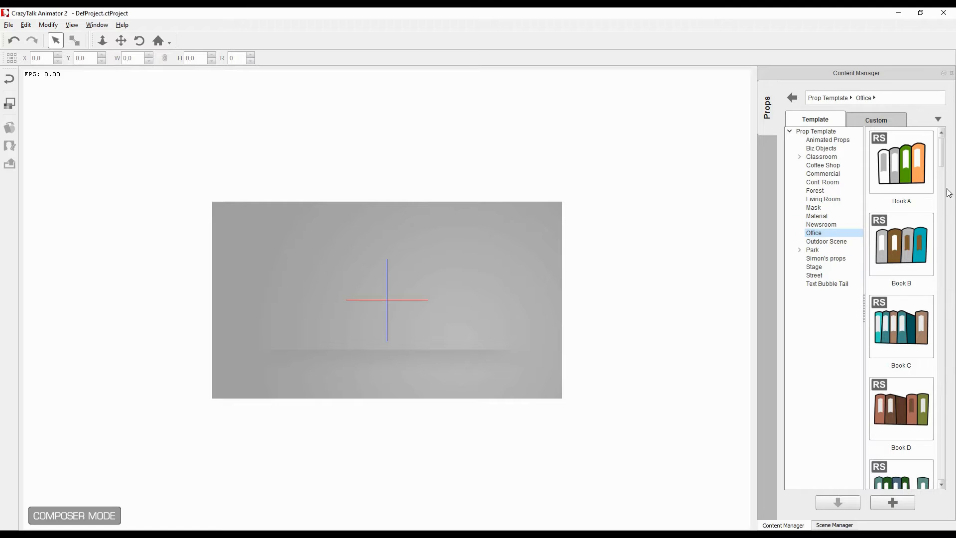
left_click_drag(943, 167, 625, 282)
mouse_move(434, 209)
left_mouse_down()
mouse_move(421, 244)
mouse_move(261, 260)
mouse_move(273, 246)
mouse_move(264, 255)
left_mouse_up()
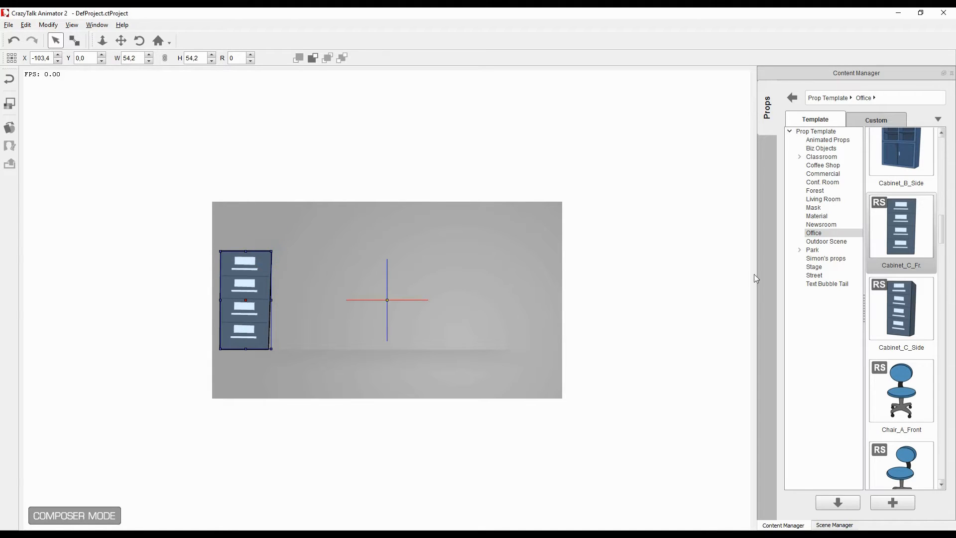
Add the Painting_Front office prop on the wall directly above the cabinet, scaled to about 46
scroll(901, 323, "down", 5)
left_click(719, 215)
mouse_move(899, 174)
left_mouse_down()
mouse_move(607, 267)
mouse_move(463, 257)
mouse_move(408, 278)
mouse_move(256, 221)
mouse_move(268, 211)
left_mouse_up()
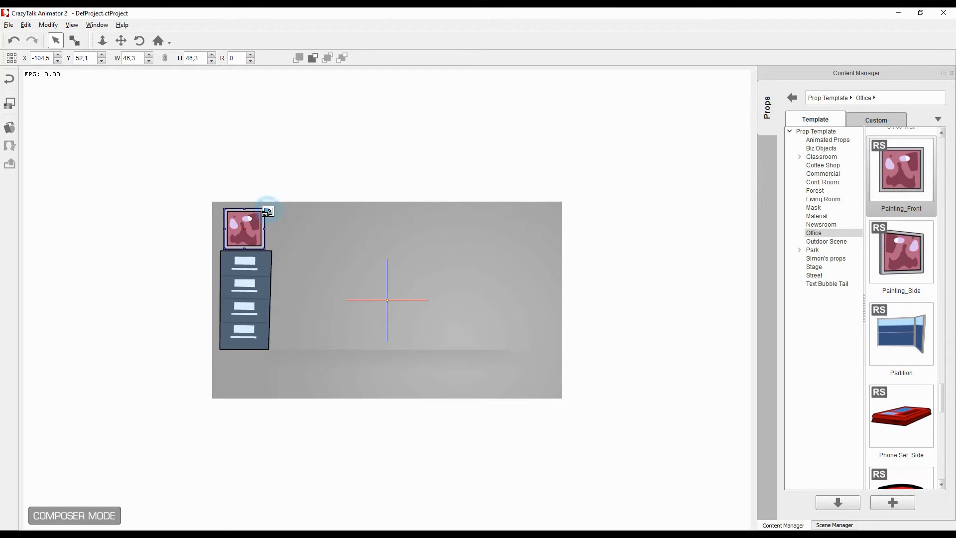
left_click(404, 259)
Add the Window_B office prop to the upper right part of the backdrop wall, scaled to about 48
scroll(933, 393, "down", 10)
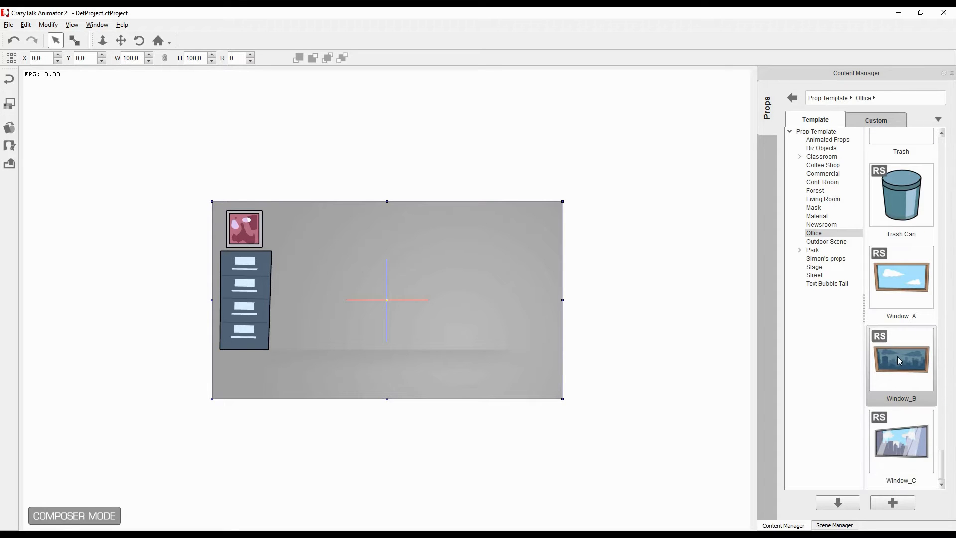
left_click_drag(897, 356, 644, 311)
left_click_drag(905, 359, 613, 294)
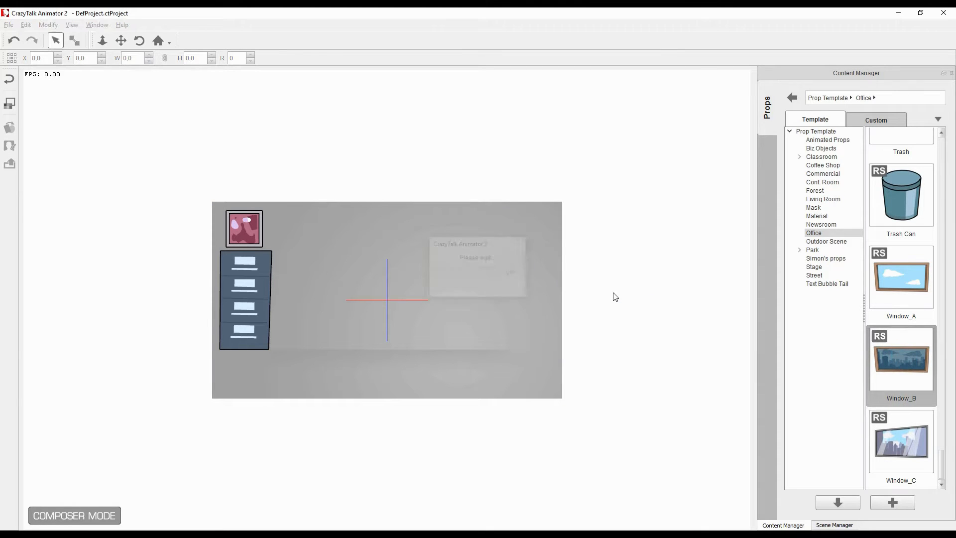
left_click_drag(520, 243, 500, 242)
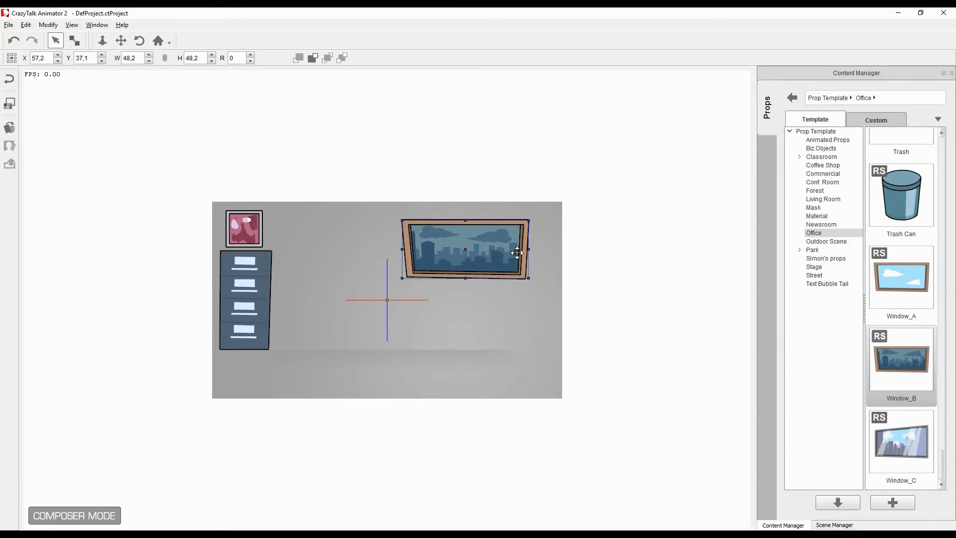
left_click(596, 260)
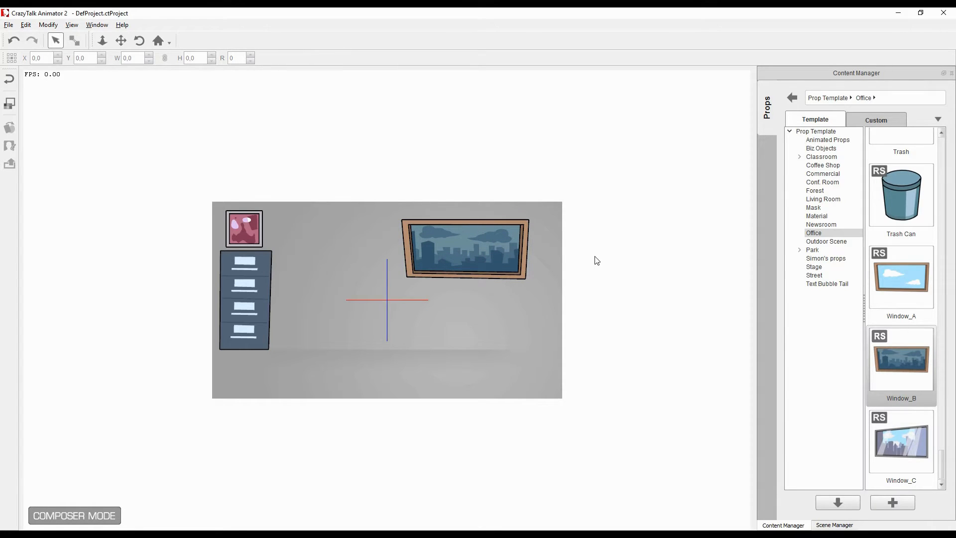
Save the composed room to the custom prop library under the name Scene_1
left_click(893, 503)
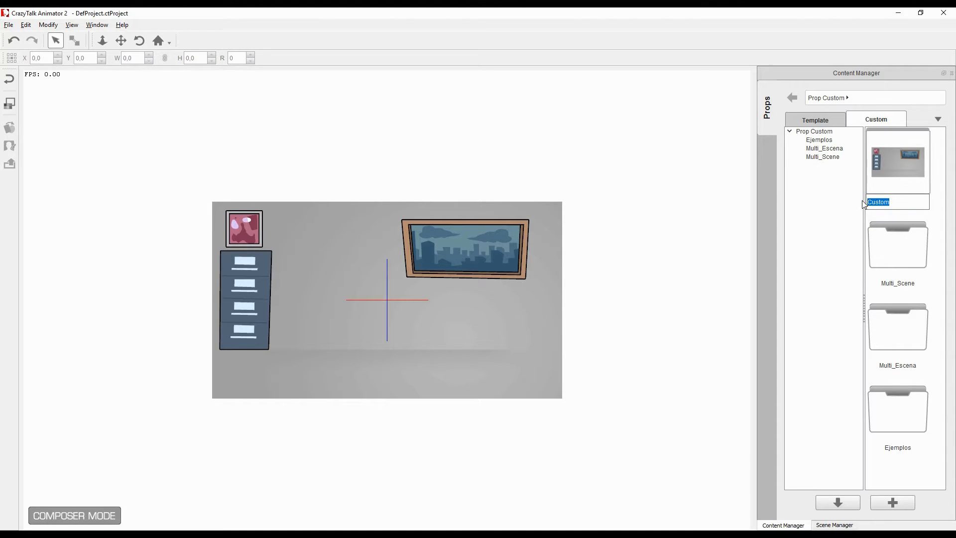
type("S")
left_click(843, 212)
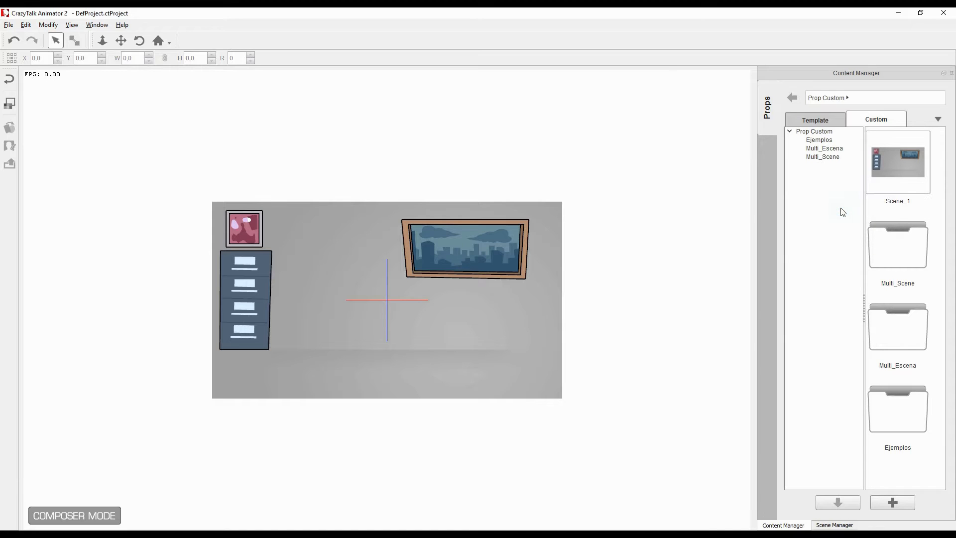
Delete the composed backdrop and return to Stage Mode
left_click(434, 290)
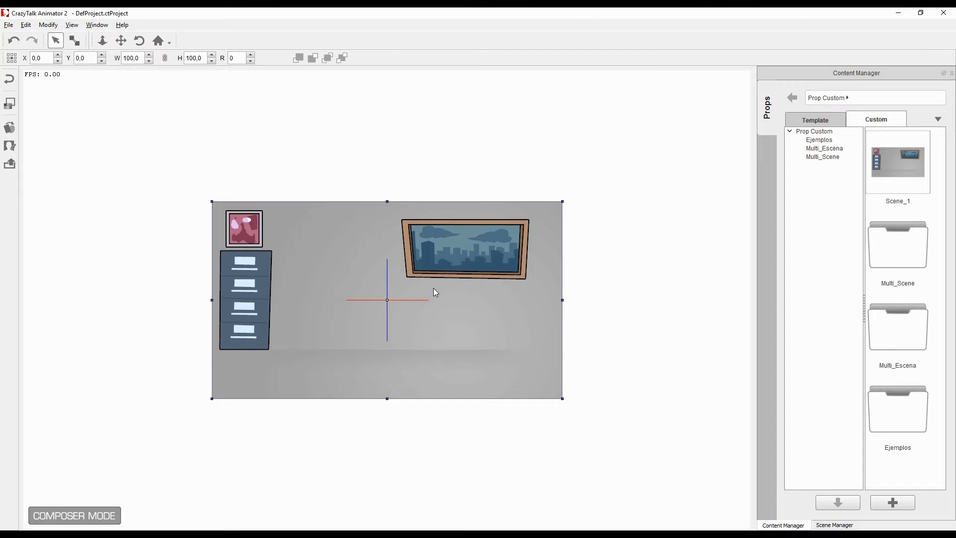
key("Delete")
left_click(9, 79)
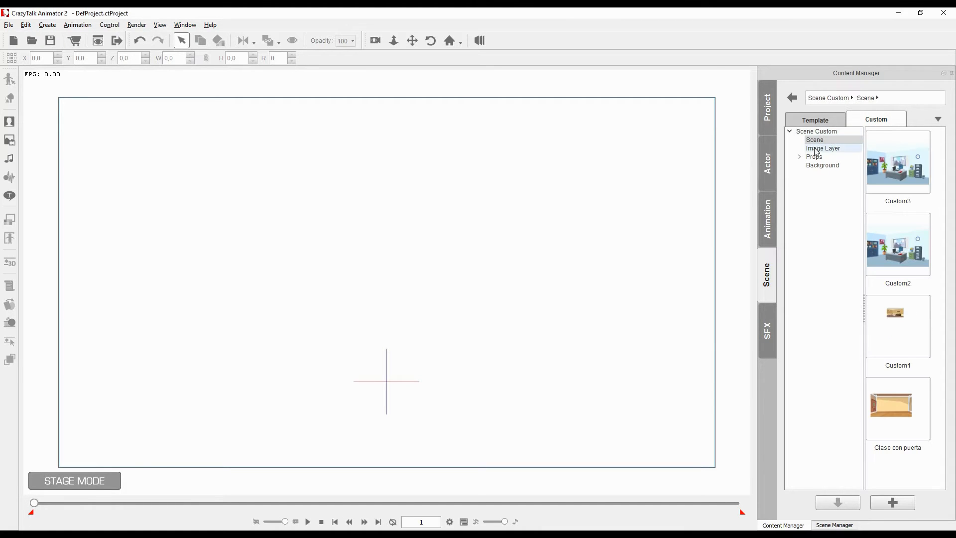
Place the Scene_1 custom prop on the stage and adjust its size and position
left_click(814, 156)
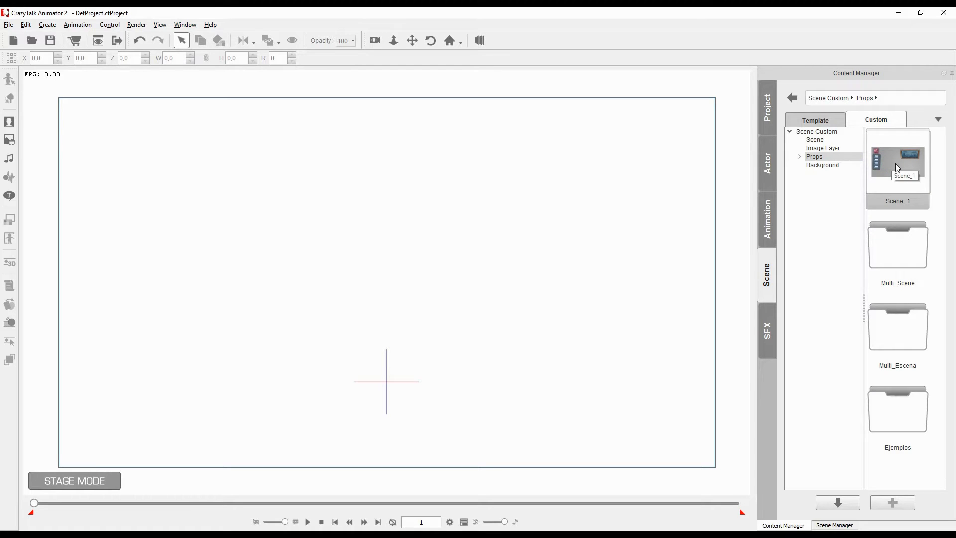
left_click_drag(895, 167, 382, 239)
left_click_drag(525, 320, 554, 372)
left_click_drag(448, 272, 456, 296)
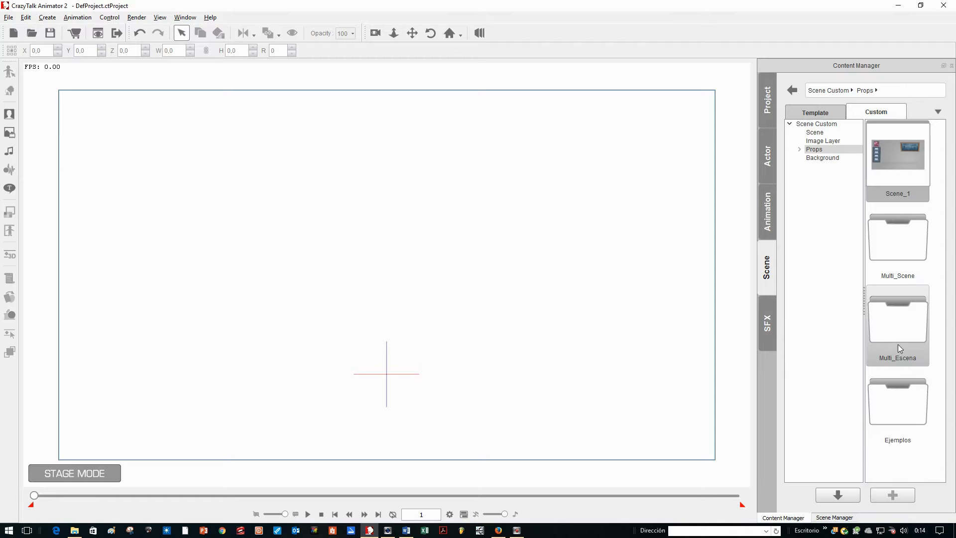
Open the Multi_Scene folder of the custom props
left_click(894, 255)
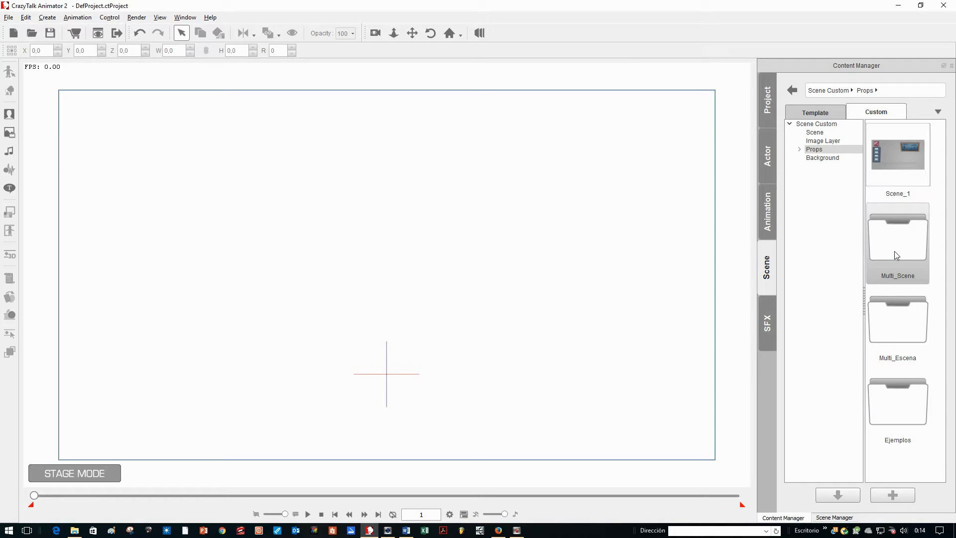
double_click(894, 255)
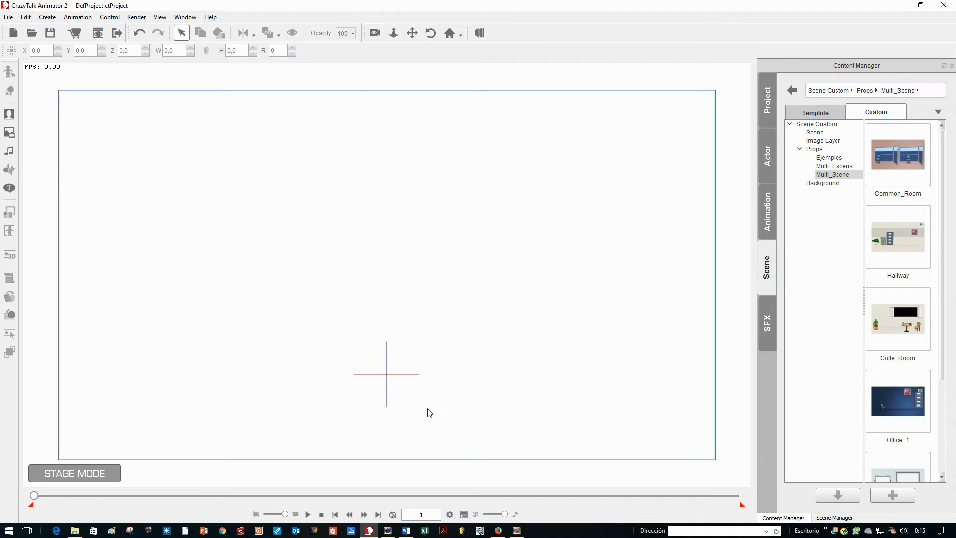
Turn on camera recording mode and set the project's Safe Area to 100
left_click(375, 34)
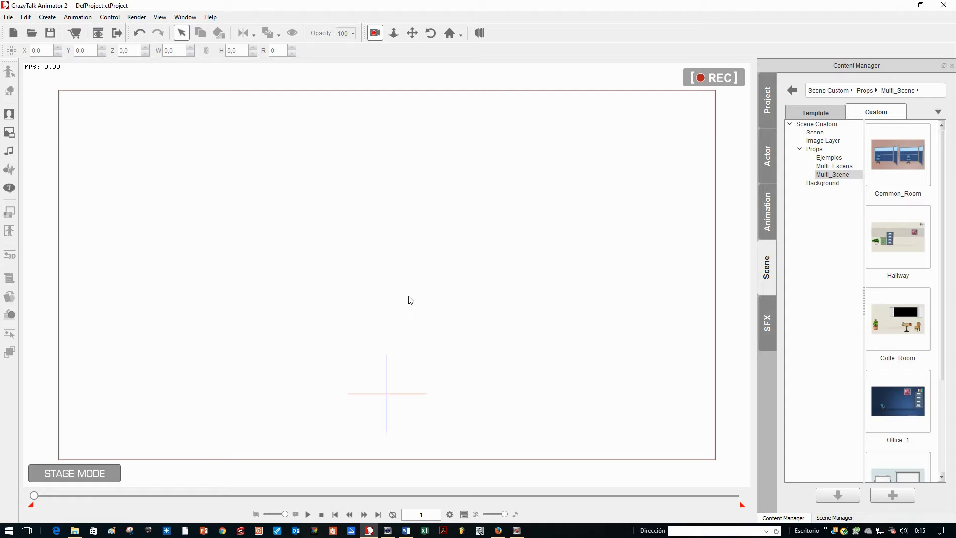
left_click(450, 514)
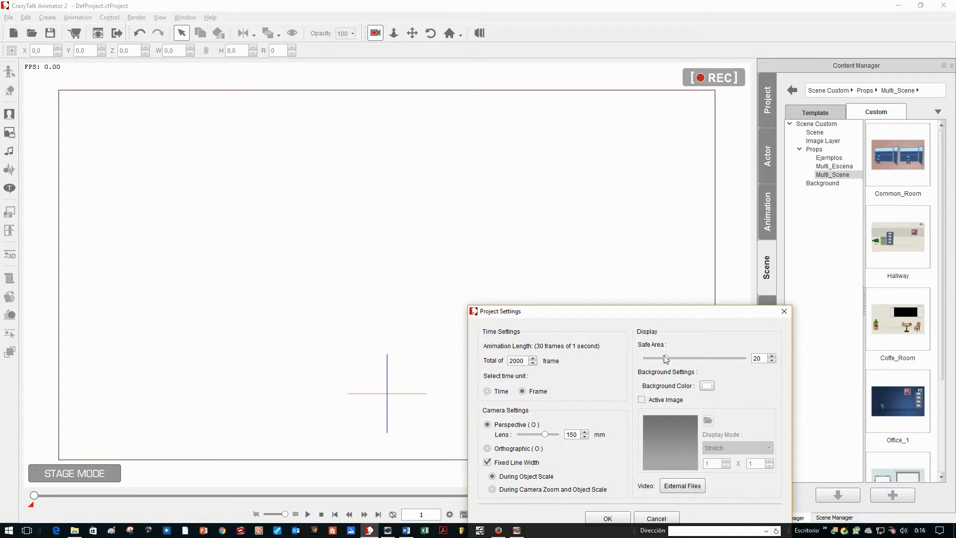
left_click_drag(668, 359, 766, 368)
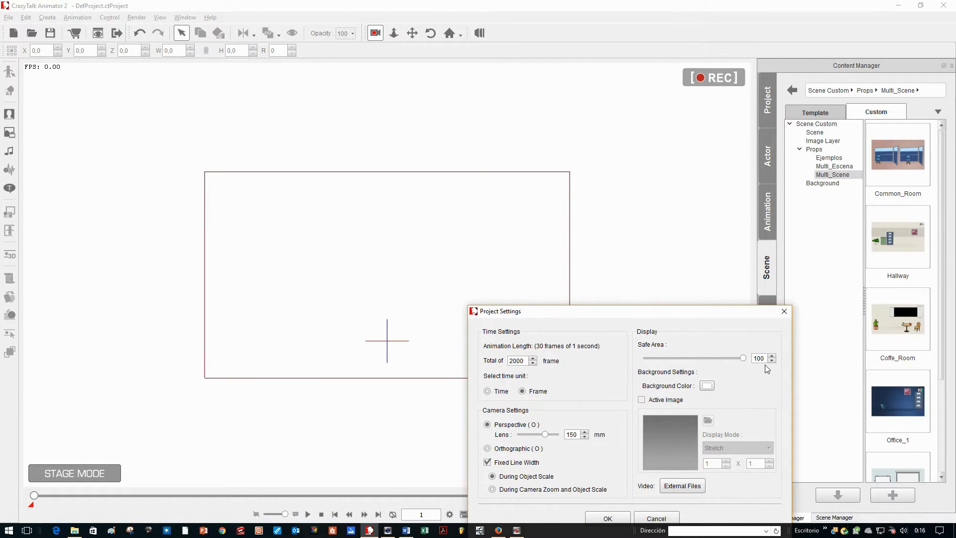
left_click(621, 522)
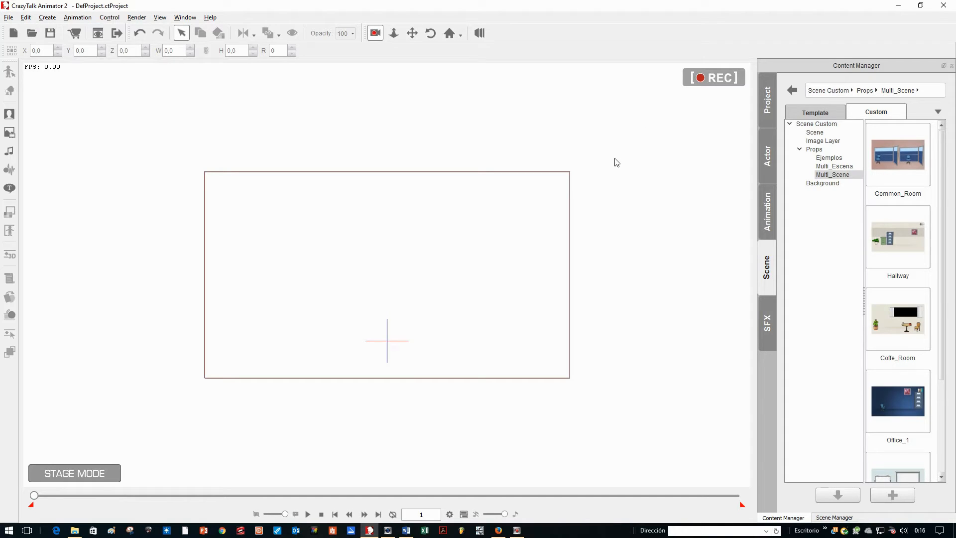
Place the Office_1, Hallway, Coffe_Room and Conference_Room props side by side in one row along the upper part of the stage
left_click(895, 398)
left_click_drag(895, 397, 162, 152)
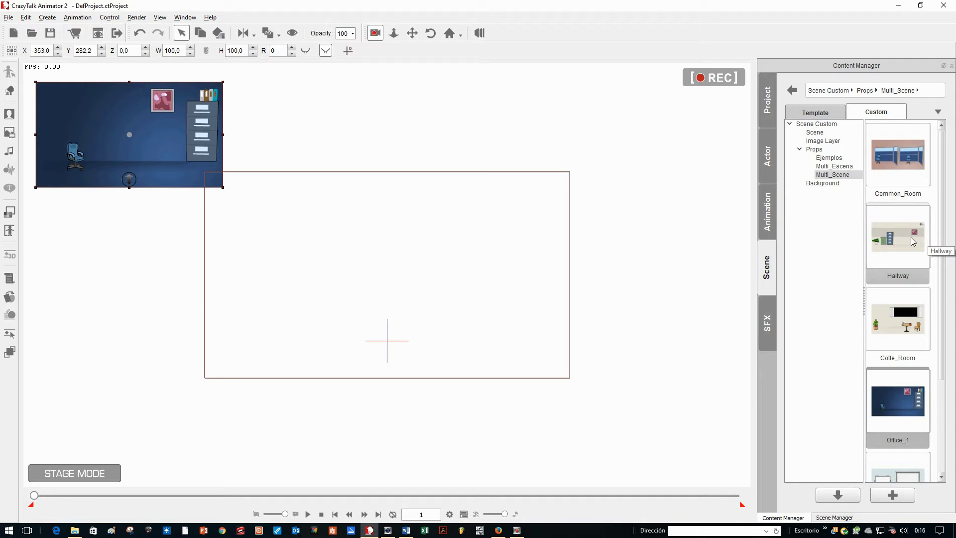
left_click_drag(910, 237, 359, 137)
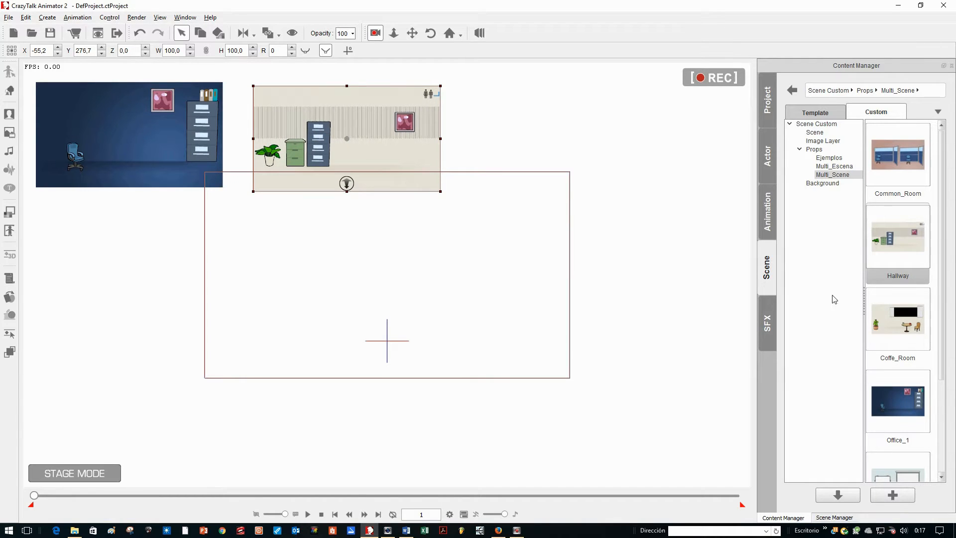
left_click_drag(894, 316, 499, 201)
left_click_drag(504, 101, 587, 132)
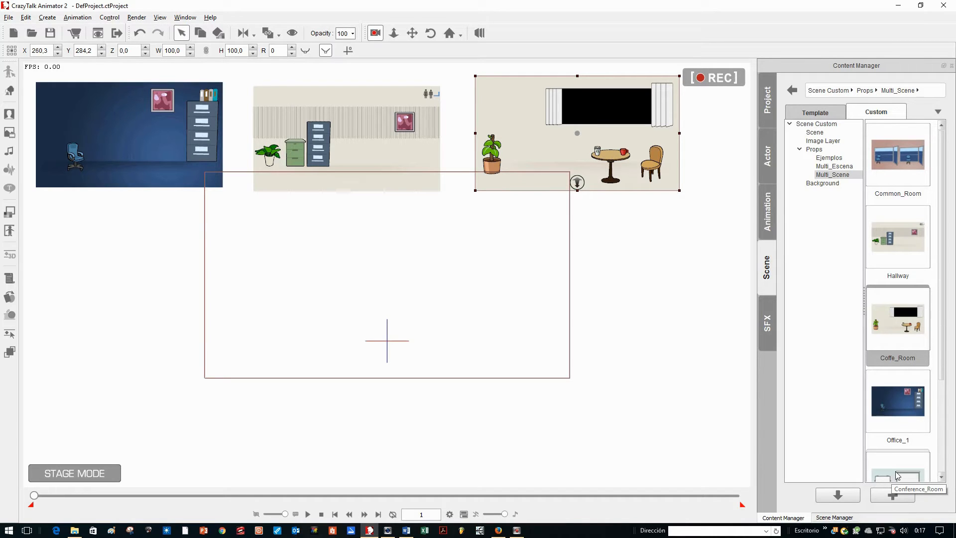
left_click_drag(896, 474, 799, 154)
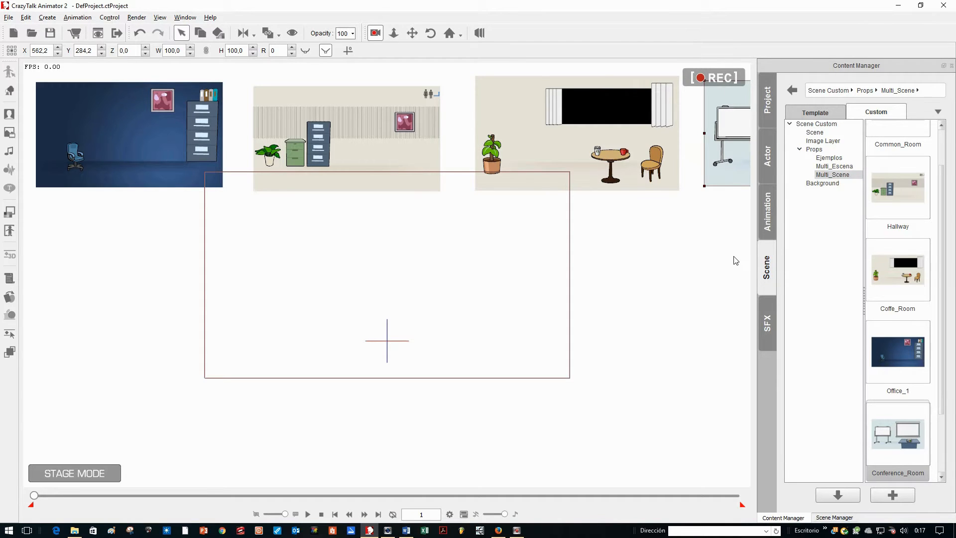
Turn off camera recording mode and show the project's Camera track in the timeline, moved clear of the camera frame
left_click(374, 36)
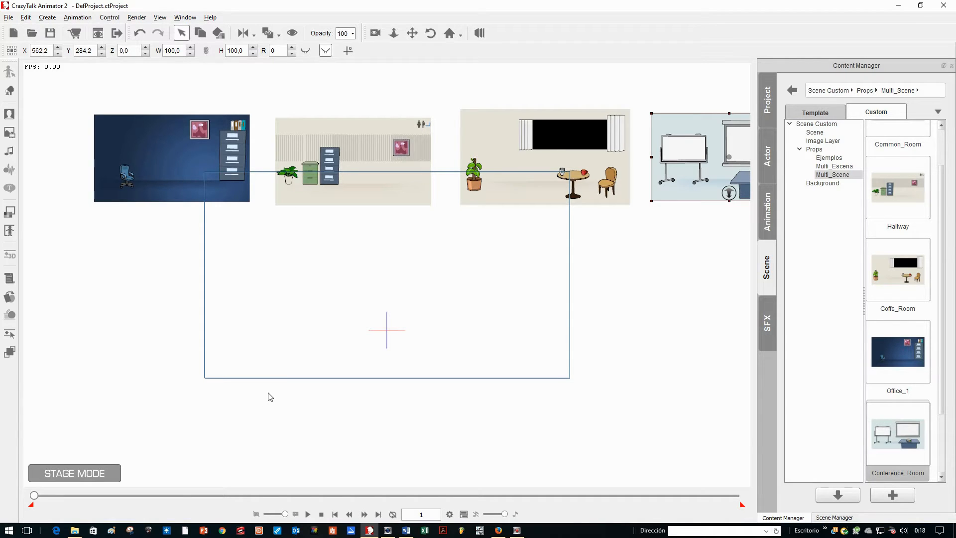
key("F3")
left_click_drag(287, 358, 378, 338)
left_click(125, 356)
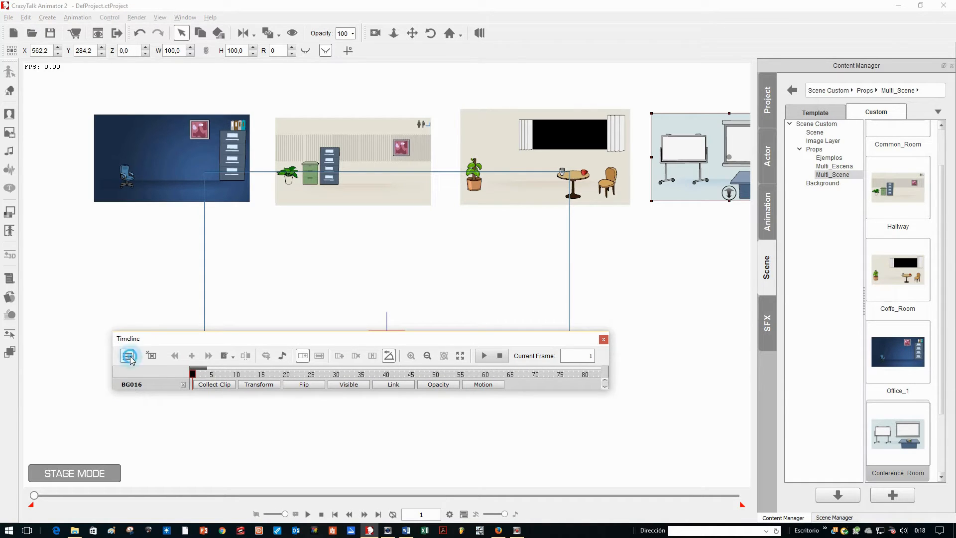
left_click(152, 361)
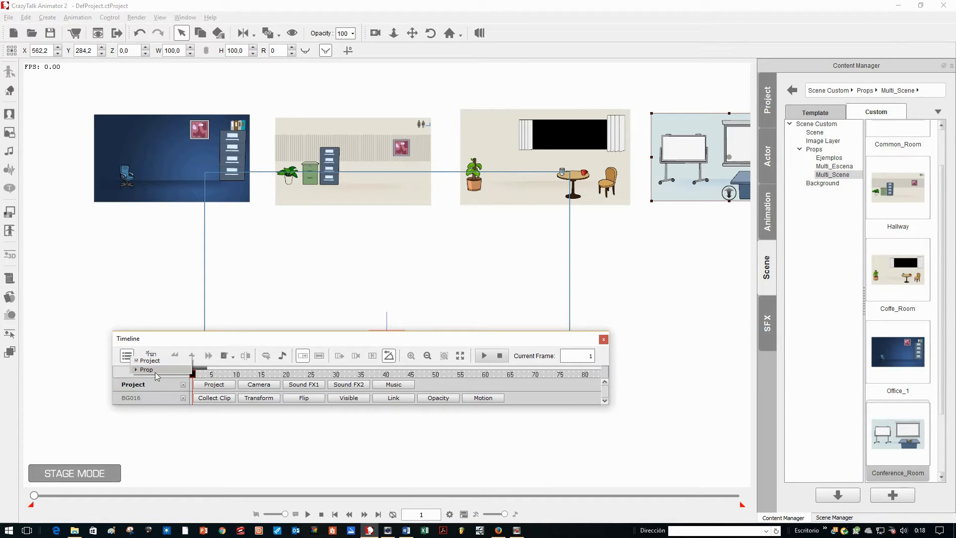
left_click(259, 385)
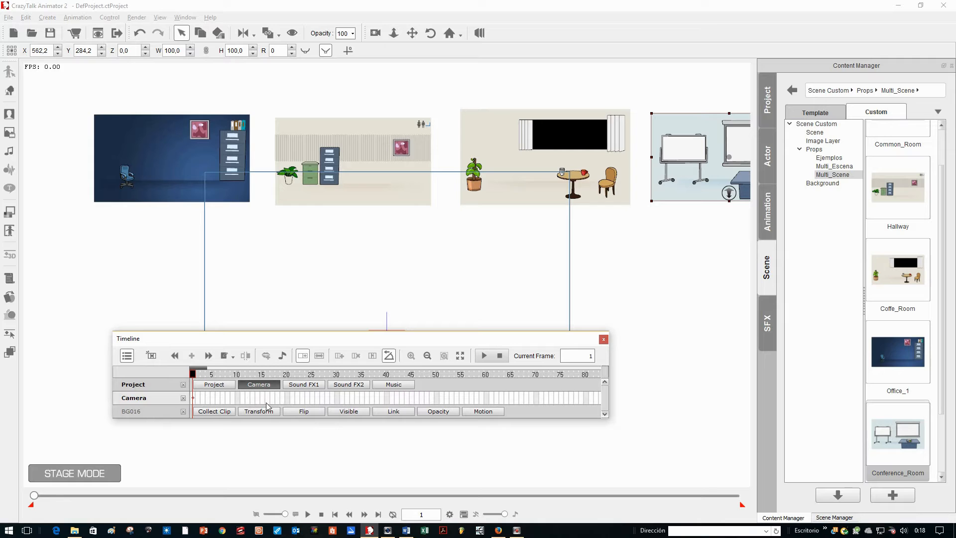
left_click_drag(402, 341, 409, 398)
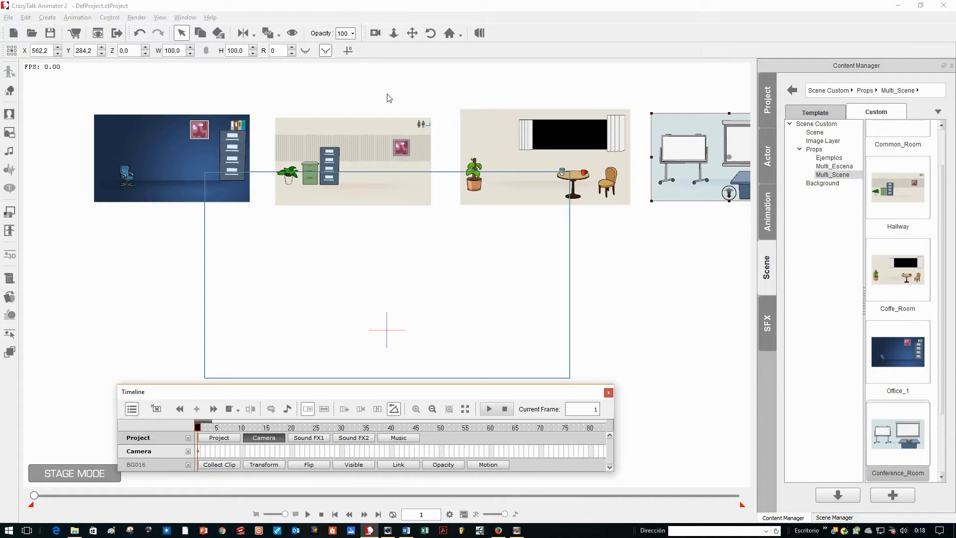
Turn on camera recording mode and, at frame 1, pan the camera so Office_1 sits inside the camera frame
left_click(375, 34)
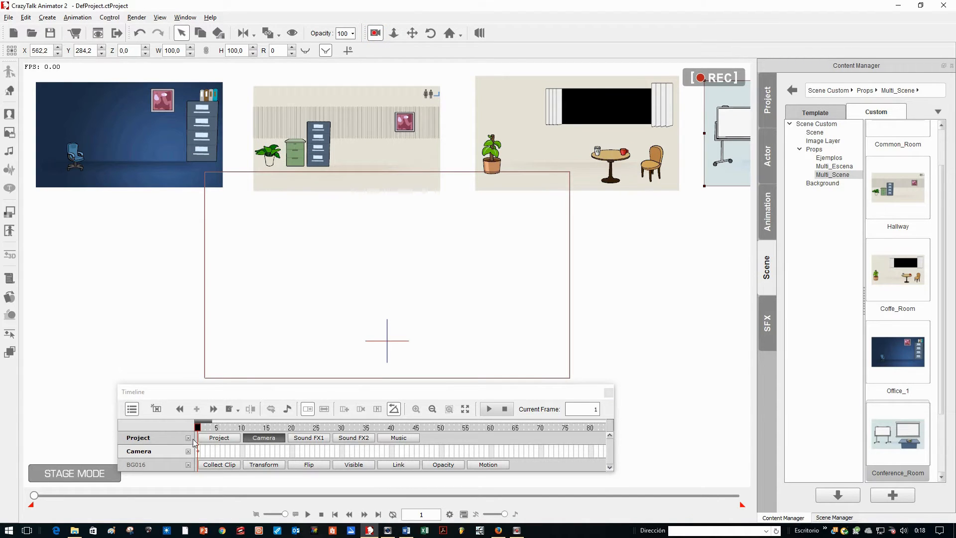
left_click(198, 453)
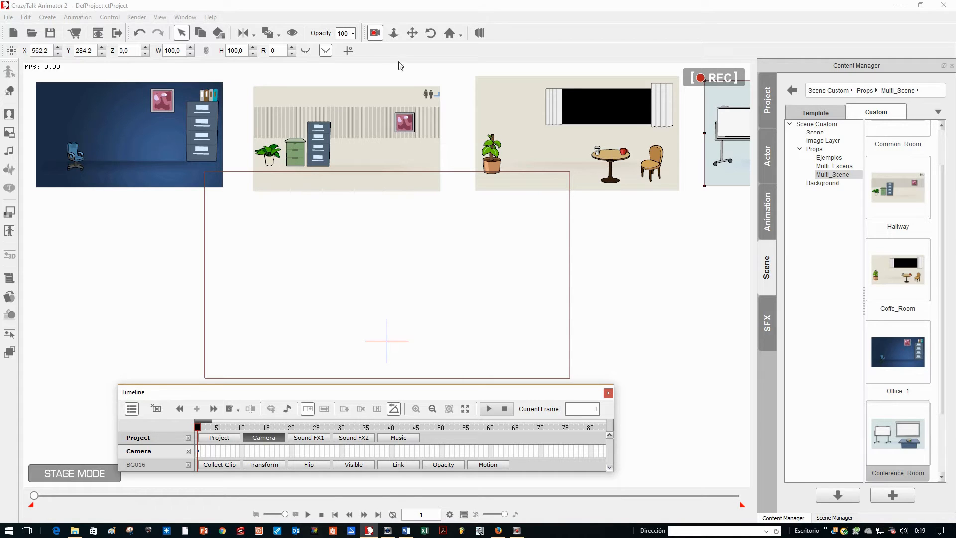
left_click(411, 38)
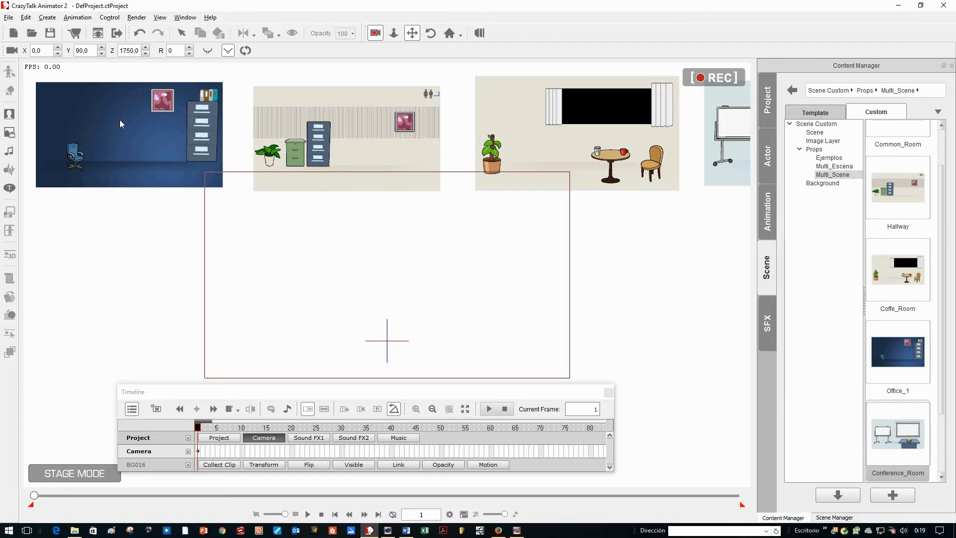
left_click_drag(81, 215, 621, 534)
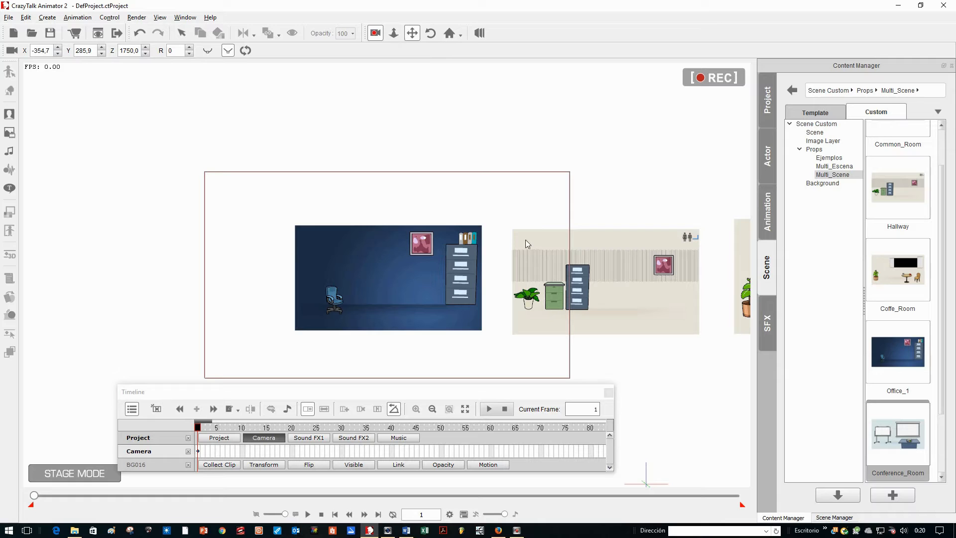
Zoom the camera to a Z of about 870 and nudge its position so Office_1 fills the camera frame at frame 1
left_click(394, 33)
scroll(369, 115, "up", 5)
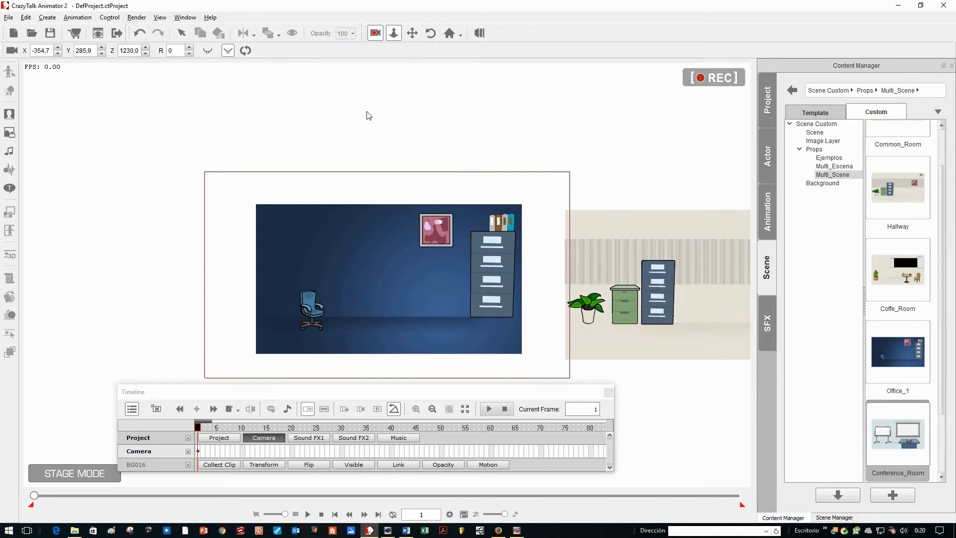
scroll(368, 115, "up", 4)
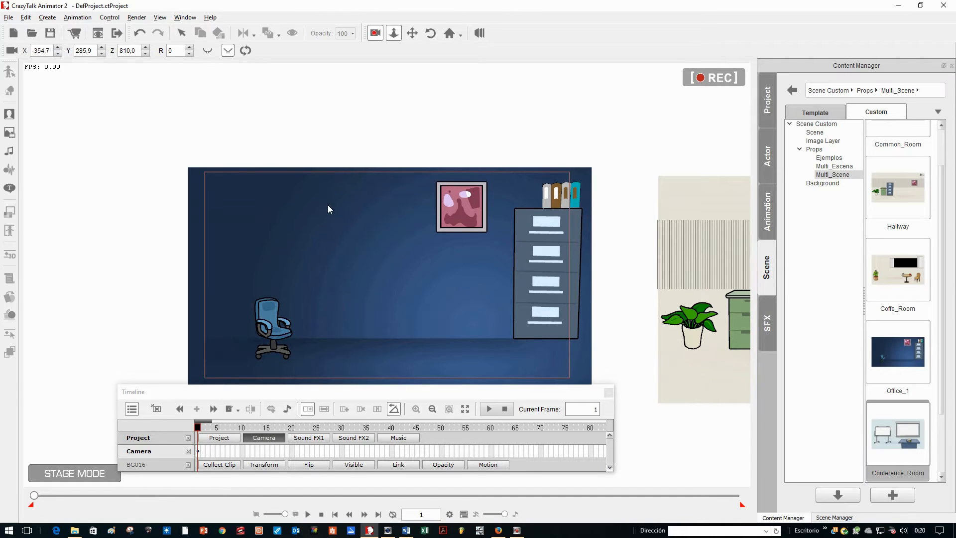
scroll(324, 198, "down", 1)
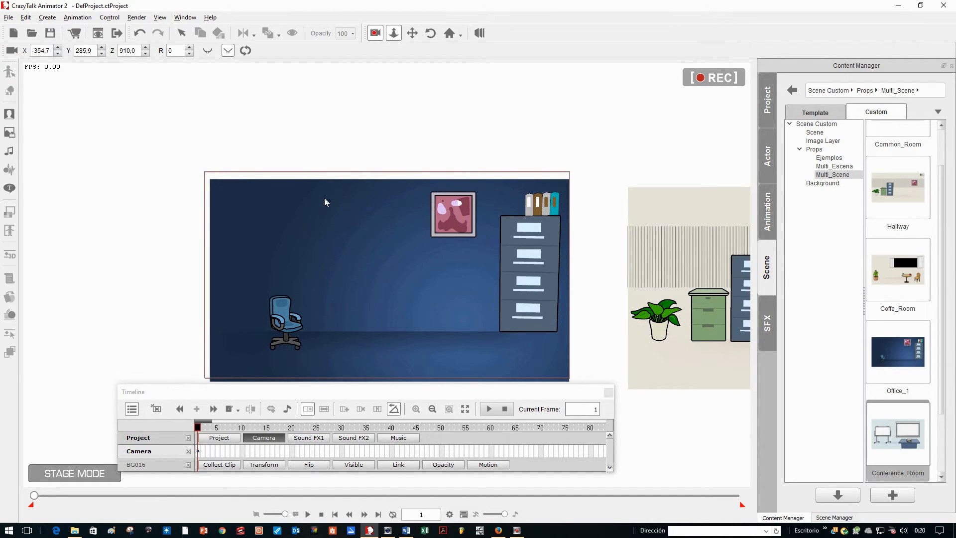
left_click(412, 33)
left_click_drag(367, 255, 362, 245)
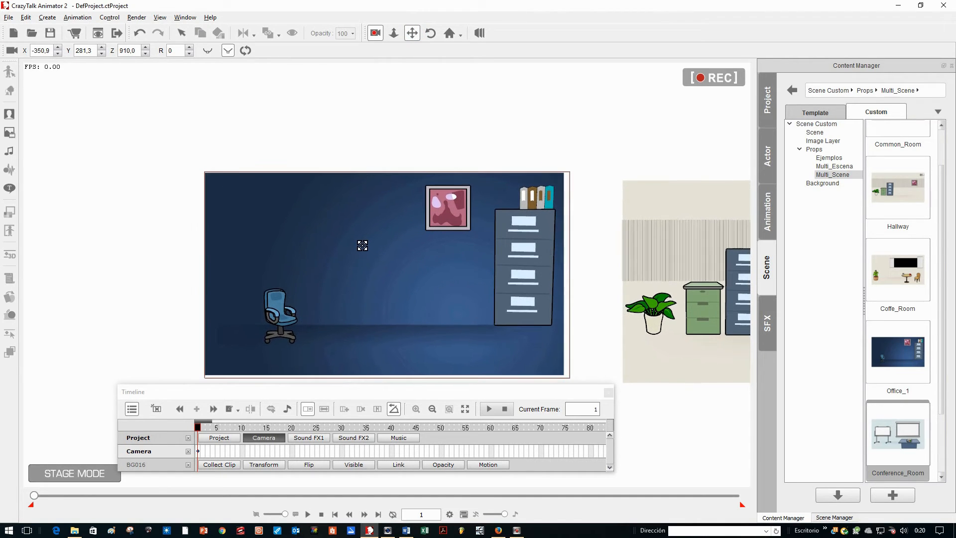
left_click(394, 33)
scroll(410, 159, "up", 2)
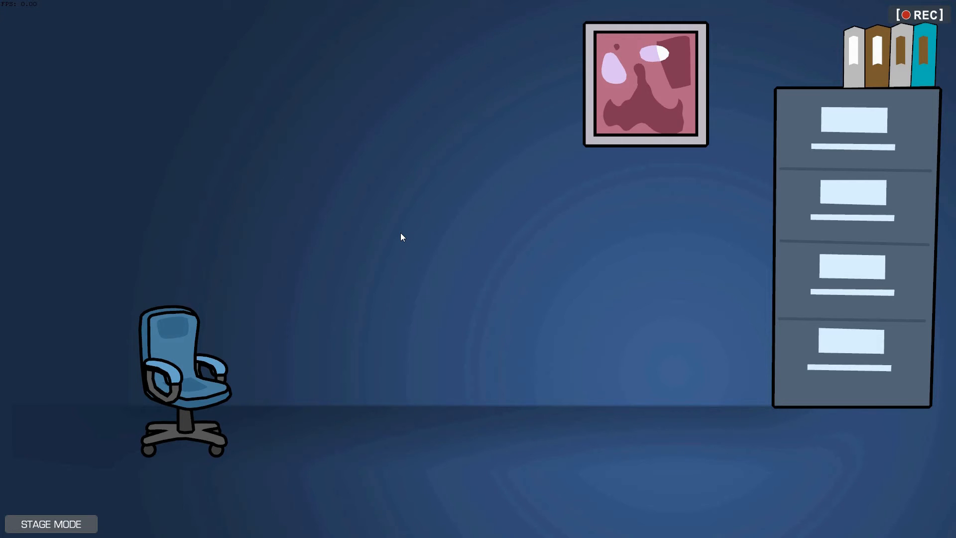
key("Escape")
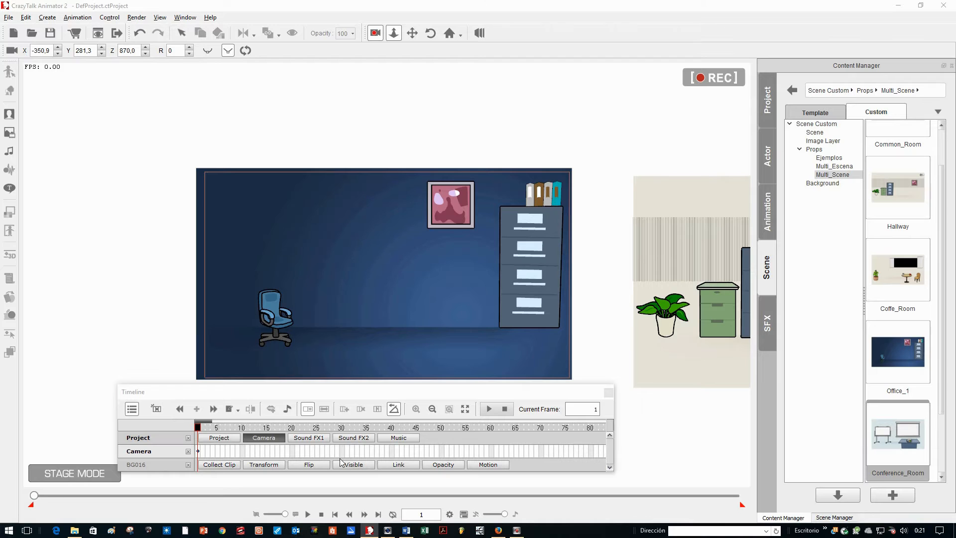
Fit the whole project in the timeline and, at frame 175, pan the camera over to the Hallway
left_click(467, 413)
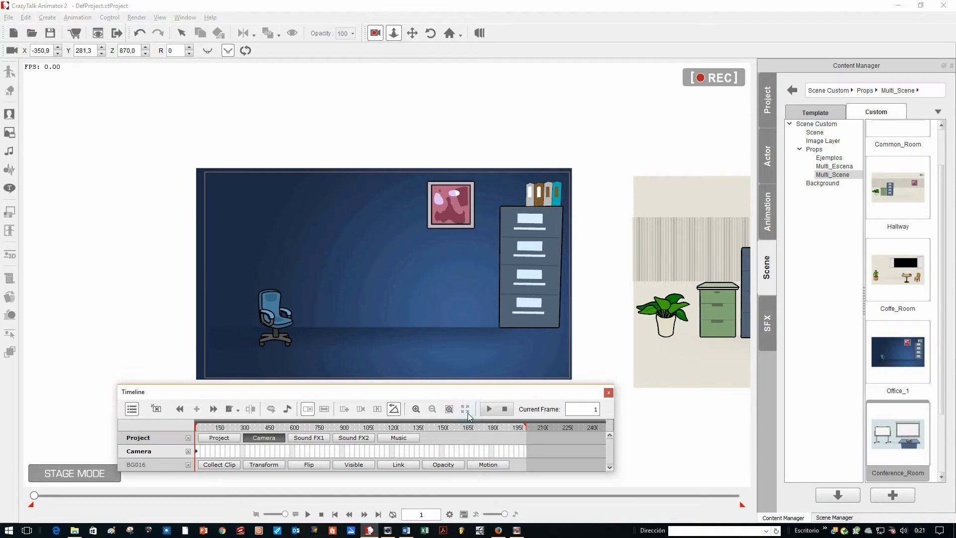
left_click(224, 452)
left_click(224, 451)
left_click(411, 34)
left_click_drag(513, 122, 215, 137)
left_click_drag(586, 141, 306, 134)
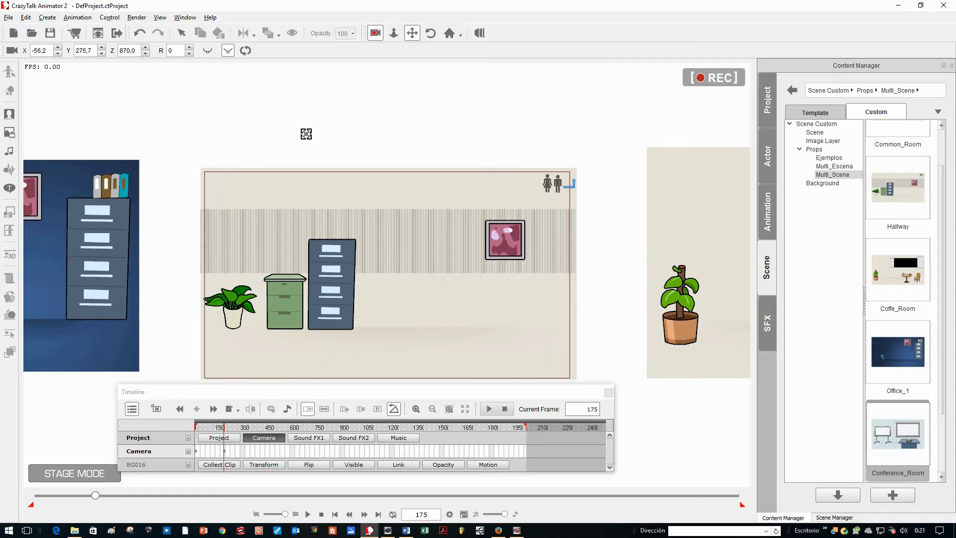
Fine-tune the camera's zoom to a Z of about 890 and its position so the Hallway fills the camera frame
left_click(393, 33)
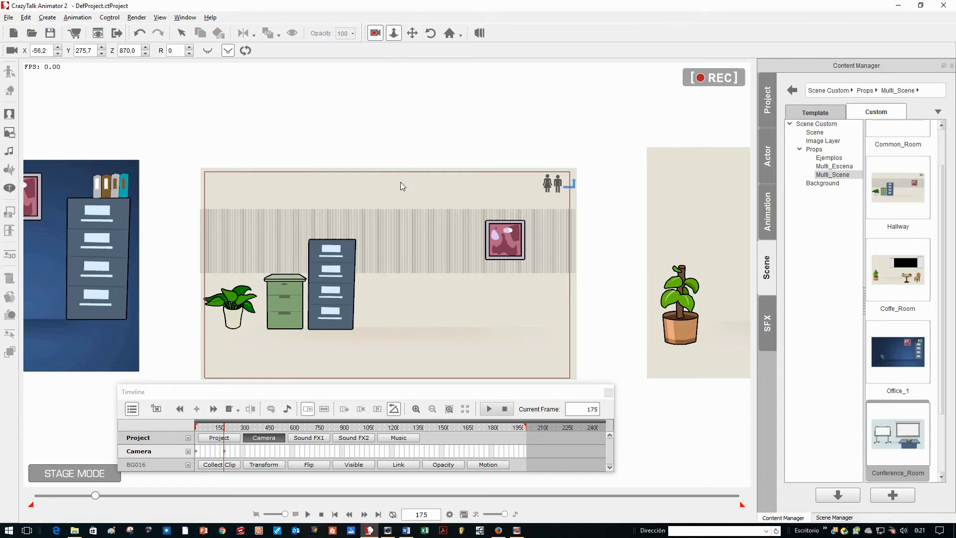
scroll(404, 153, "down", 1)
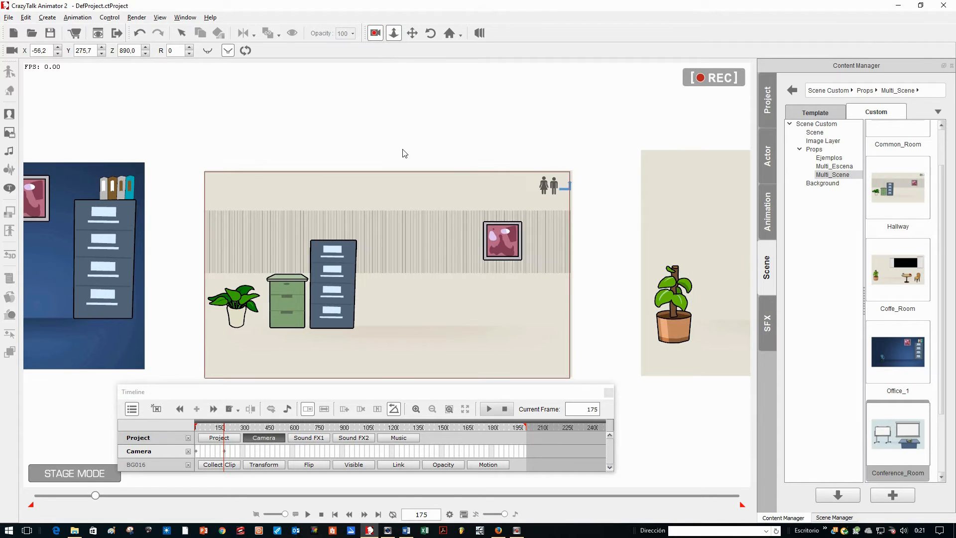
scroll(404, 153, "down", 1)
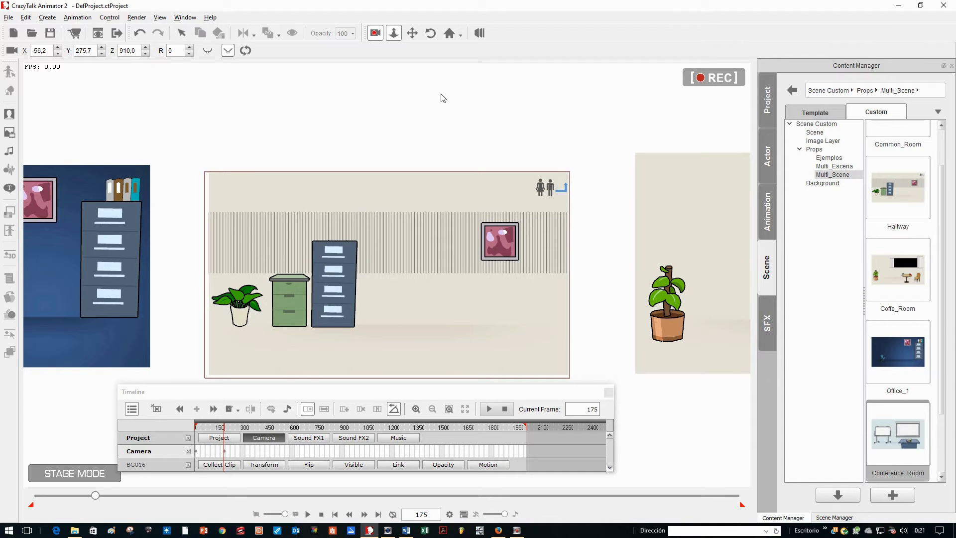
left_click(412, 33)
left_click_drag(444, 187, 441, 189)
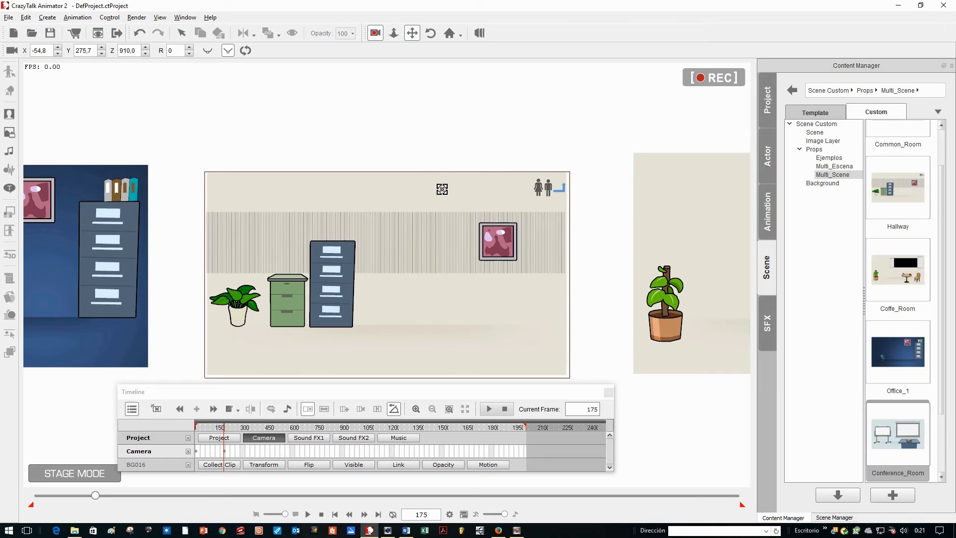
left_click(393, 33)
scroll(430, 144, "up", 2)
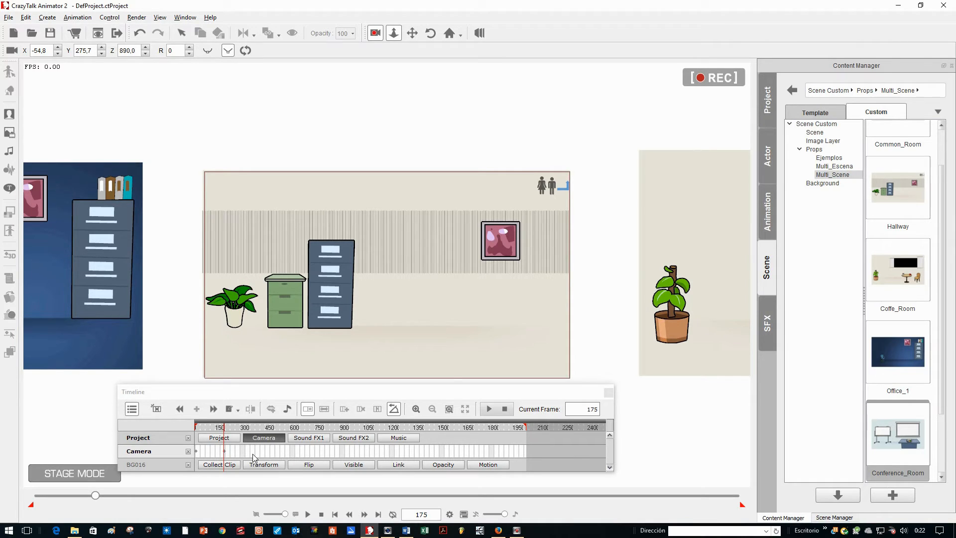
At frame 304 of the Camera track, pan the camera from the Hallway to the Coffe_Room
left_click(415, 408)
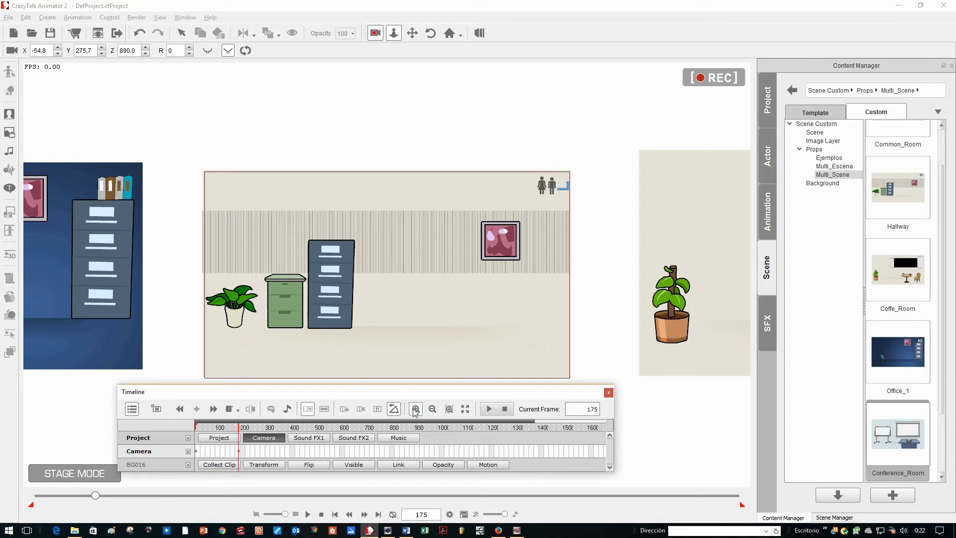
left_click(416, 408)
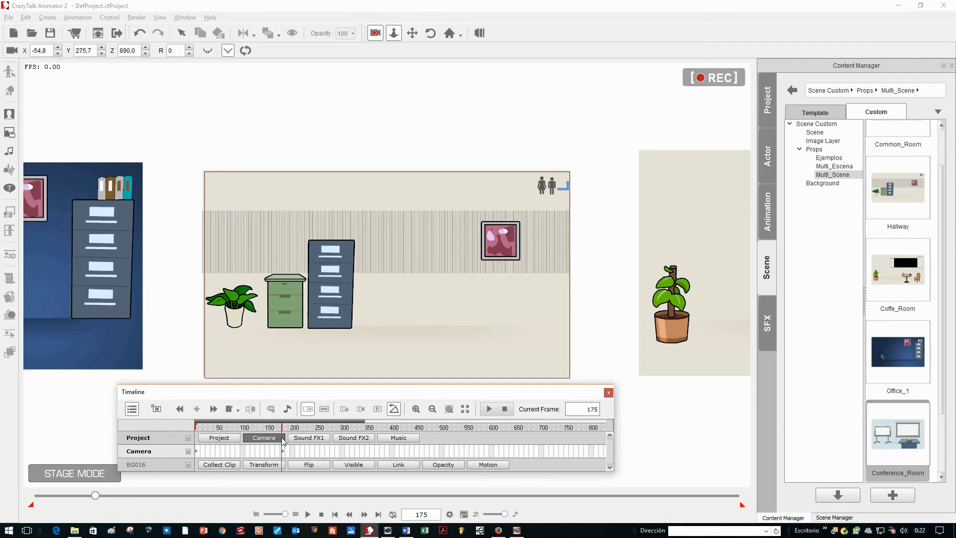
left_click(345, 449)
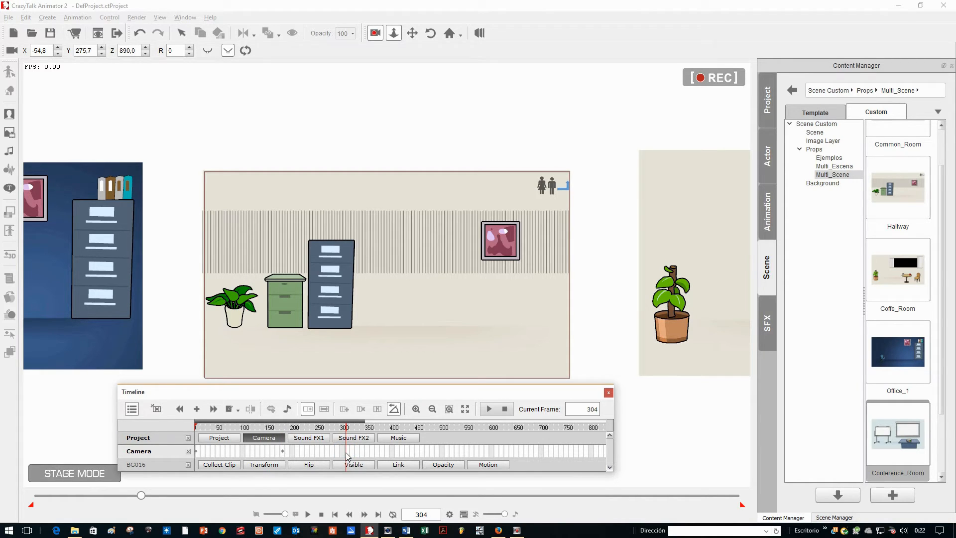
left_click(411, 33)
left_click_drag(576, 106, 238, 119)
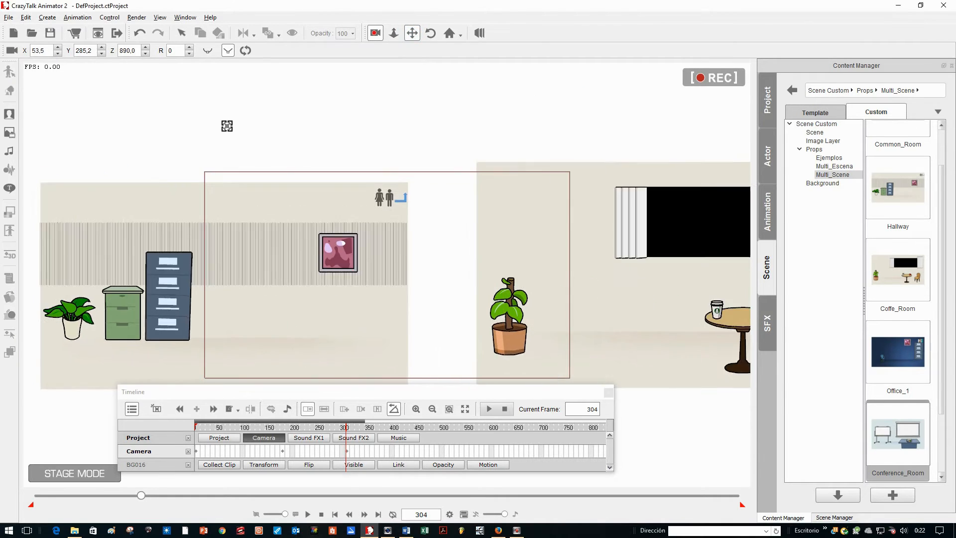
left_click_drag(561, 134, 319, 150)
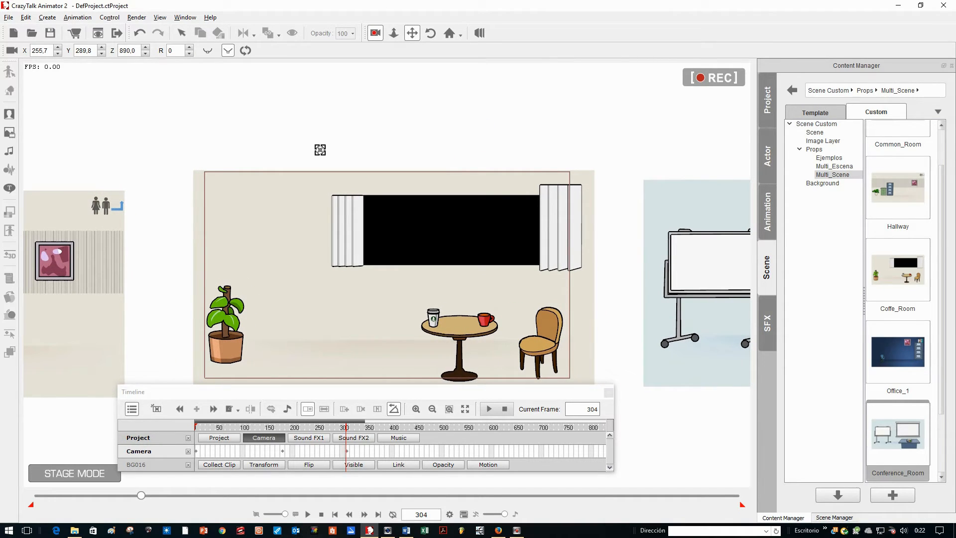
Adjust the camera's zoom to a Z of about 910 and shift it so the Coffe_Room covers the camera frame
left_click(393, 32)
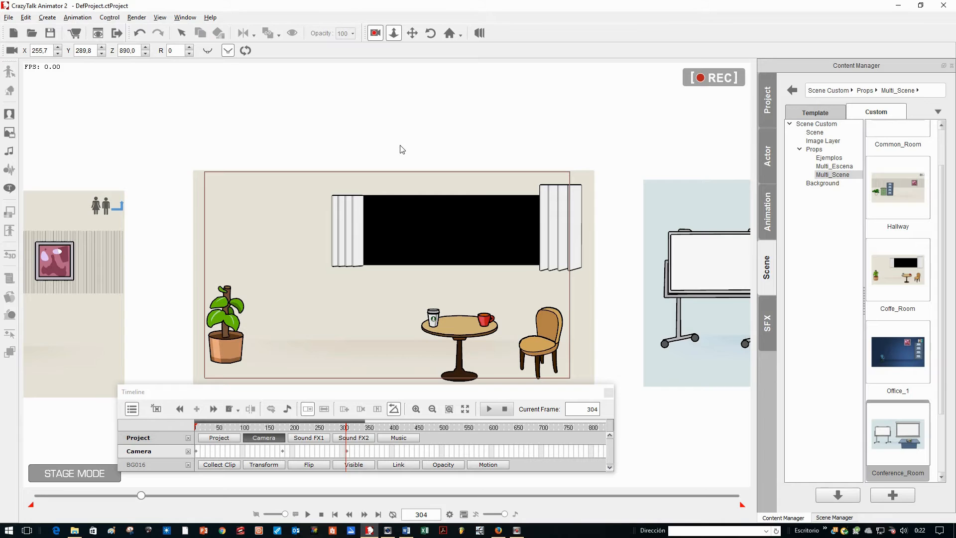
scroll(401, 149, "up", 2)
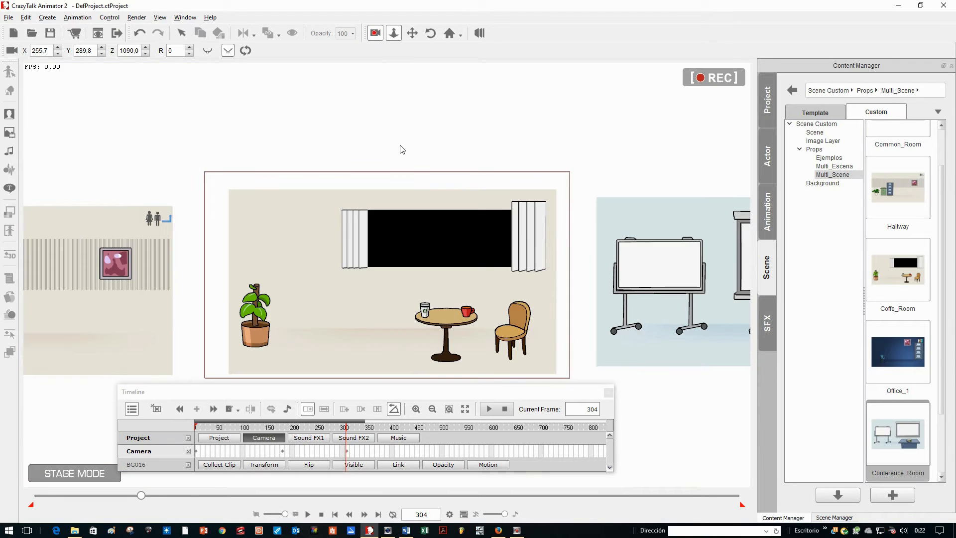
scroll(402, 149, "down", 2)
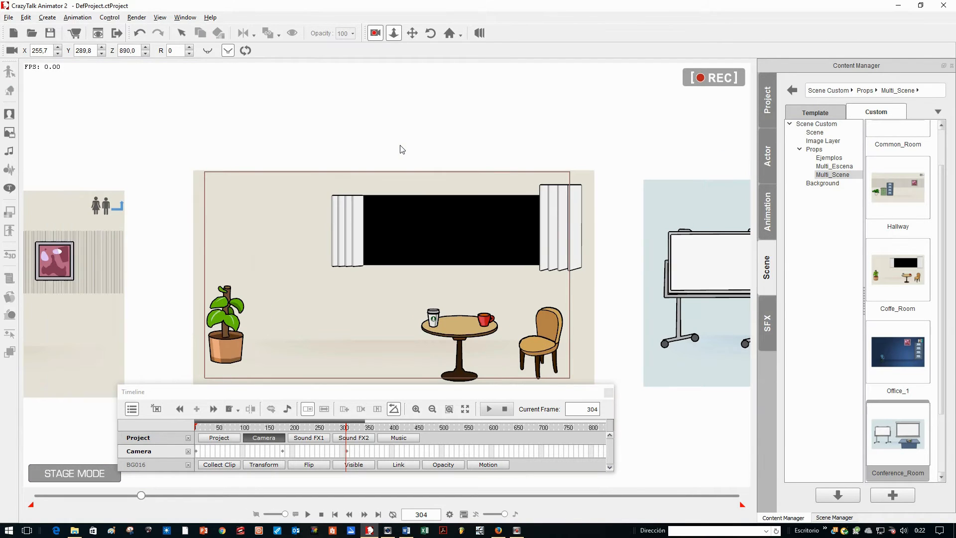
scroll(402, 149, "down", 1)
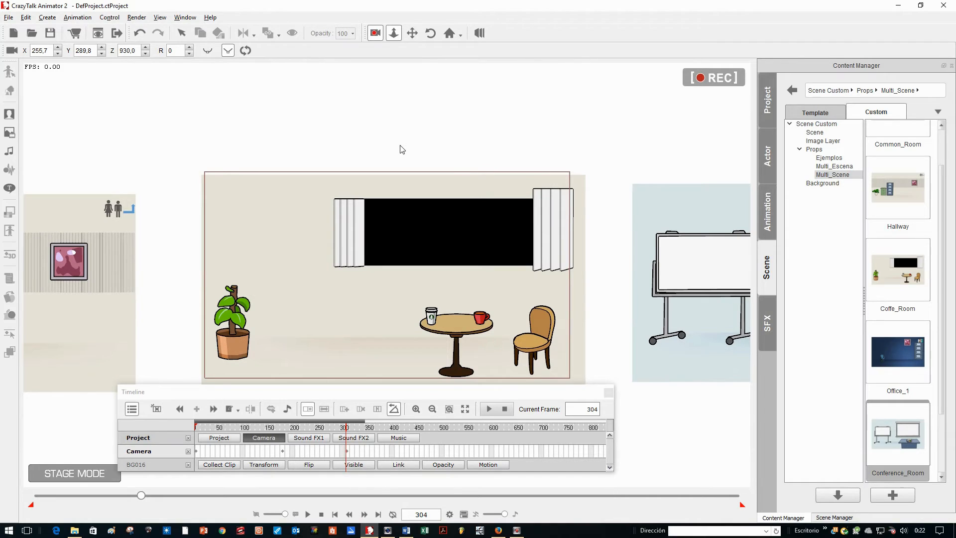
scroll(401, 150, "up", 1)
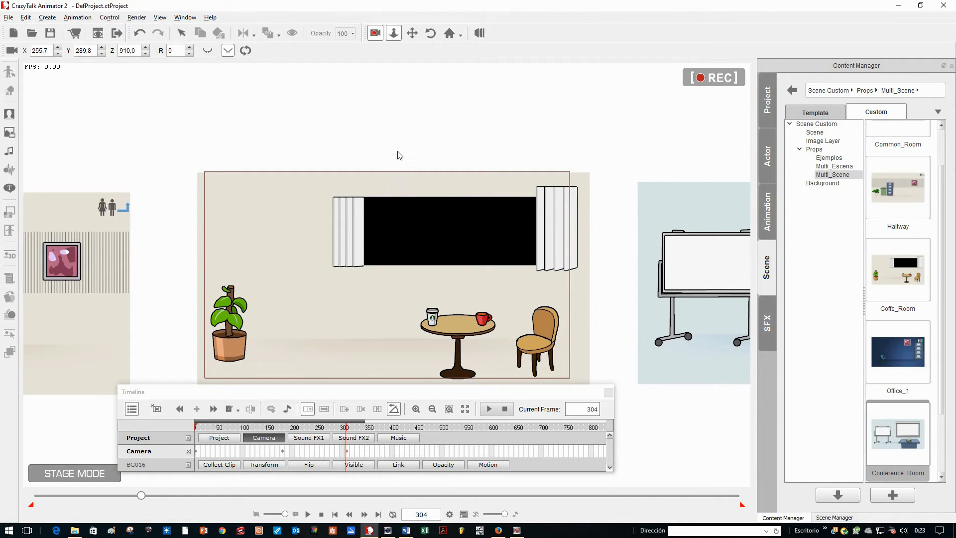
left_click(411, 32)
left_click_drag(276, 249, 281, 237)
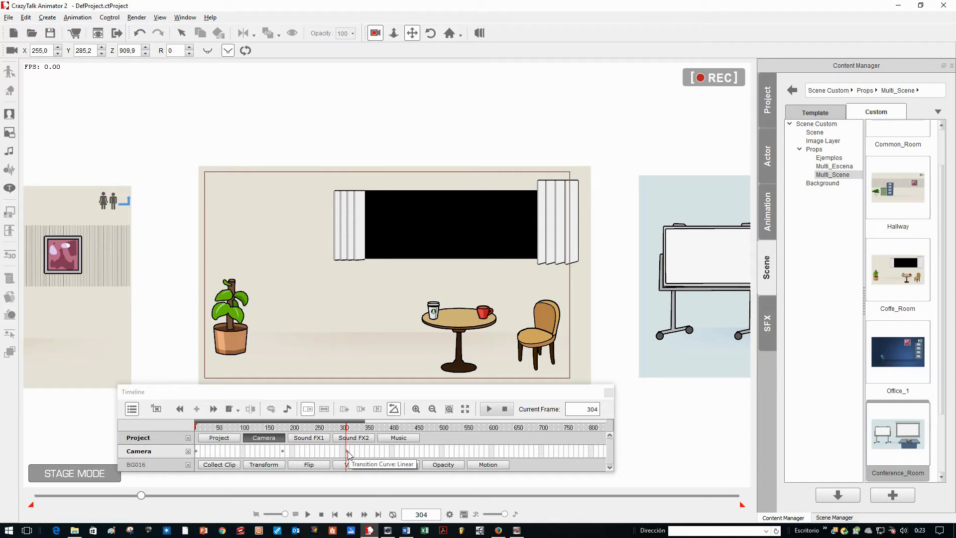
At frame 419 of the Camera track, pan the camera from the Coffe_Room to the Conference_Room
left_click(403, 450)
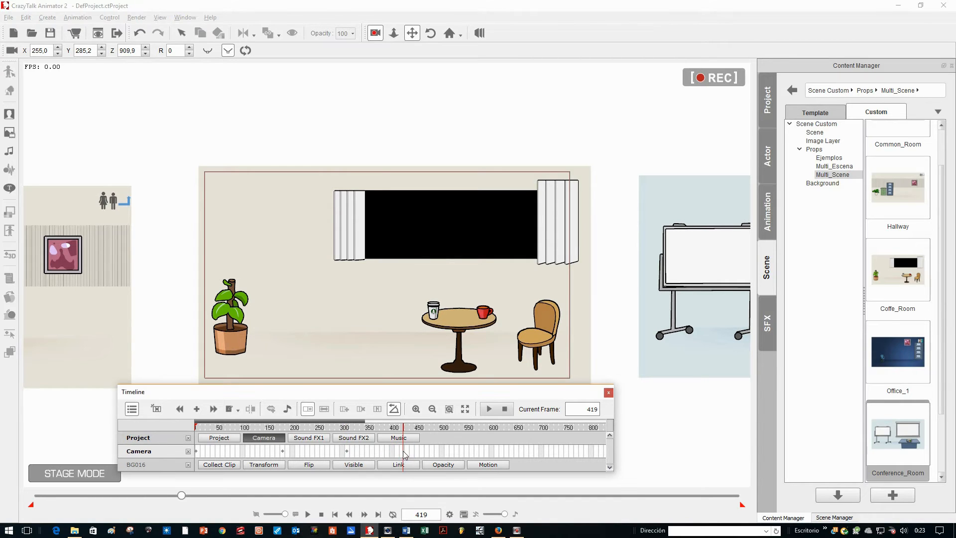
left_click(412, 33)
left_click_drag(638, 145, 444, 160)
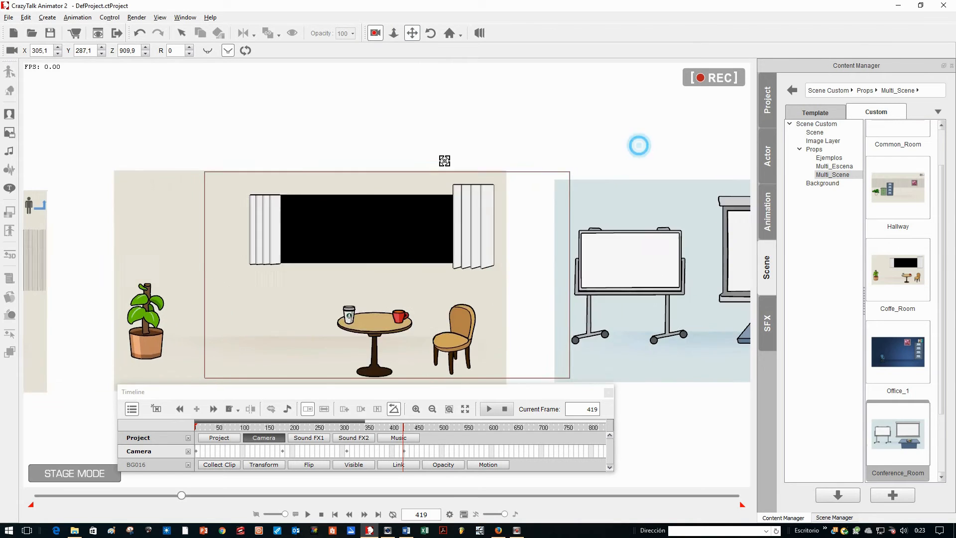
left_click_drag(577, 134, 292, 132)
left_click_drag(491, 127, 327, 105)
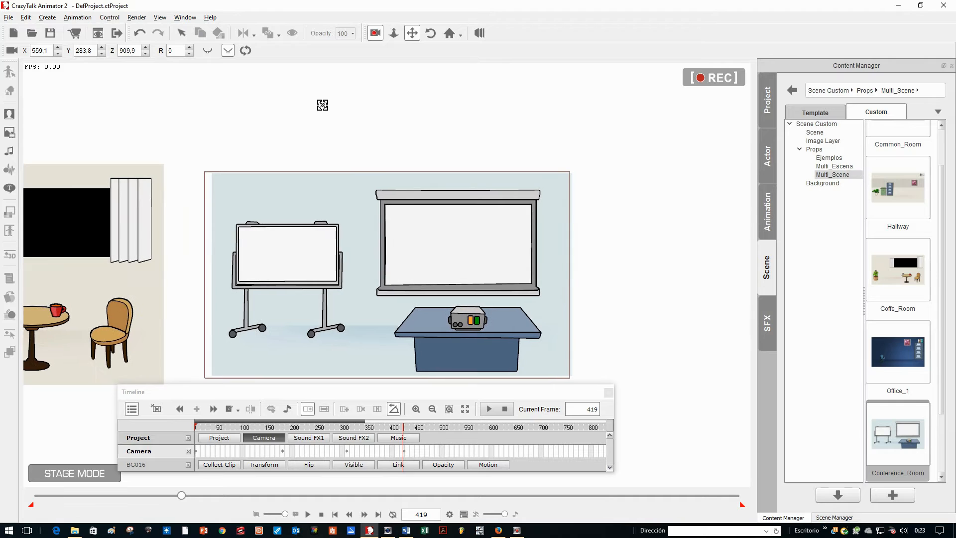
Zoom the camera to a Z of about 890 and nudge it sideways so the Conference_Room fills the camera frame
left_click(393, 33)
left_click_drag(454, 141, 461, 163)
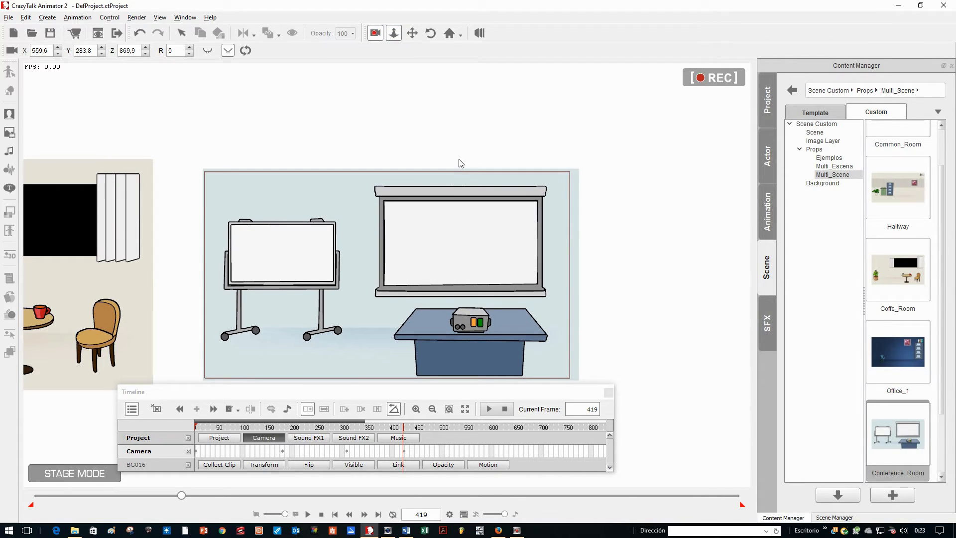
scroll(461, 163, "down", 1)
left_click(411, 33)
left_click(346, 186)
left_click_drag(346, 186, 342, 186)
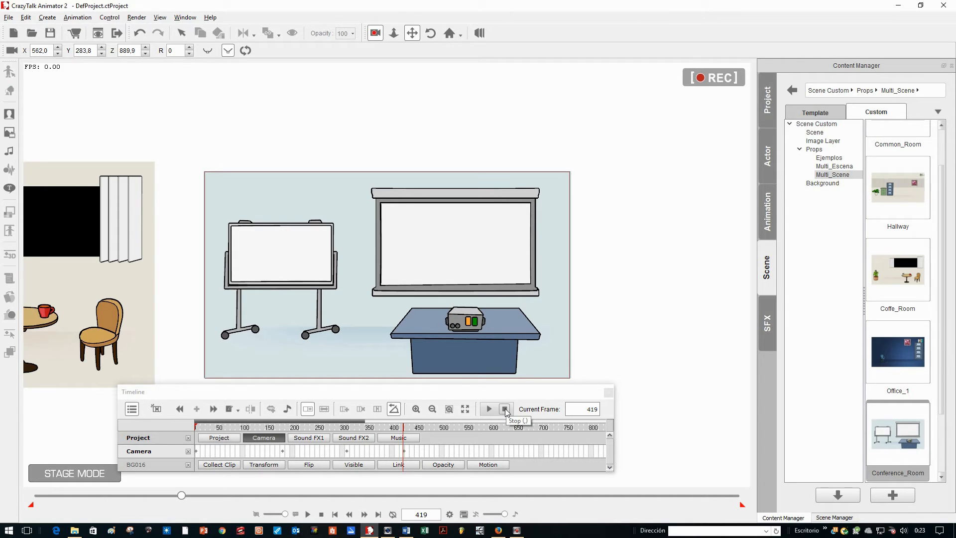
Return to frame 1 and play the project to review the camera's moves through the four rooms
left_click(504, 409)
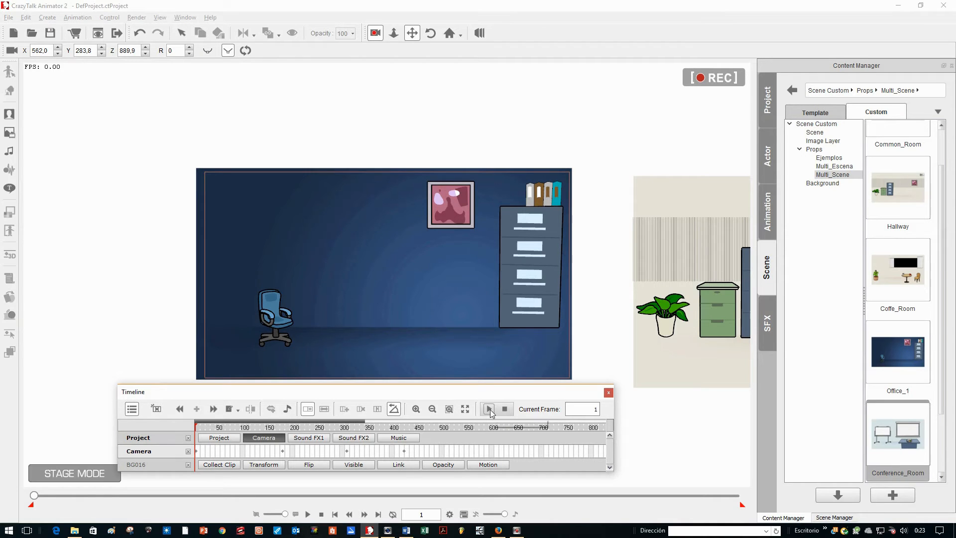
left_click(490, 409)
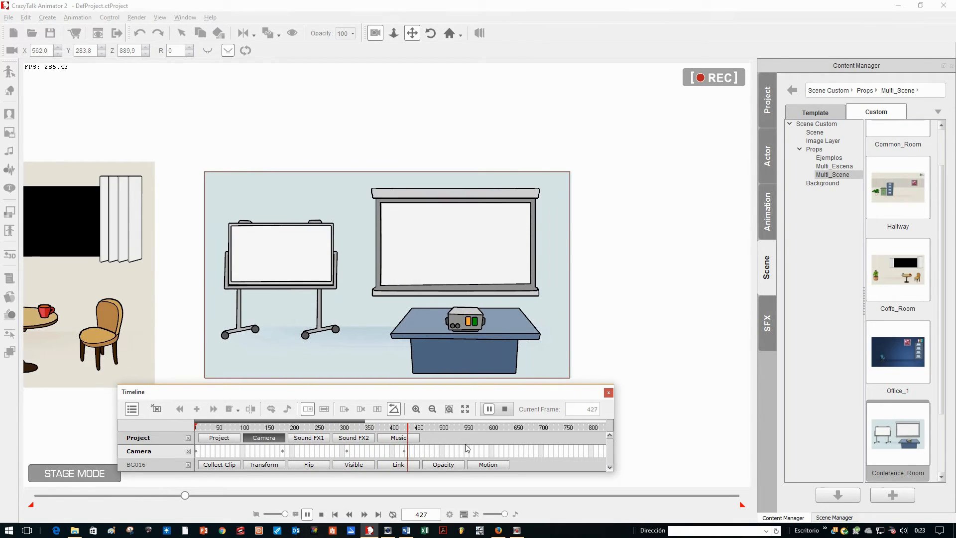
Stop the playback, preview the camera moves once in full screen, and return to frame 1
left_click(504, 410)
left_click(505, 409)
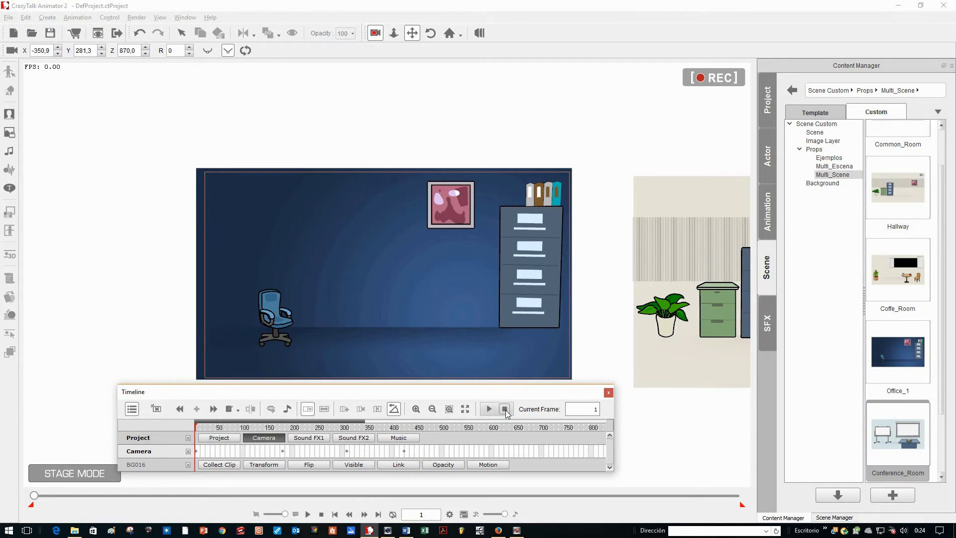
key("ctrl+7")
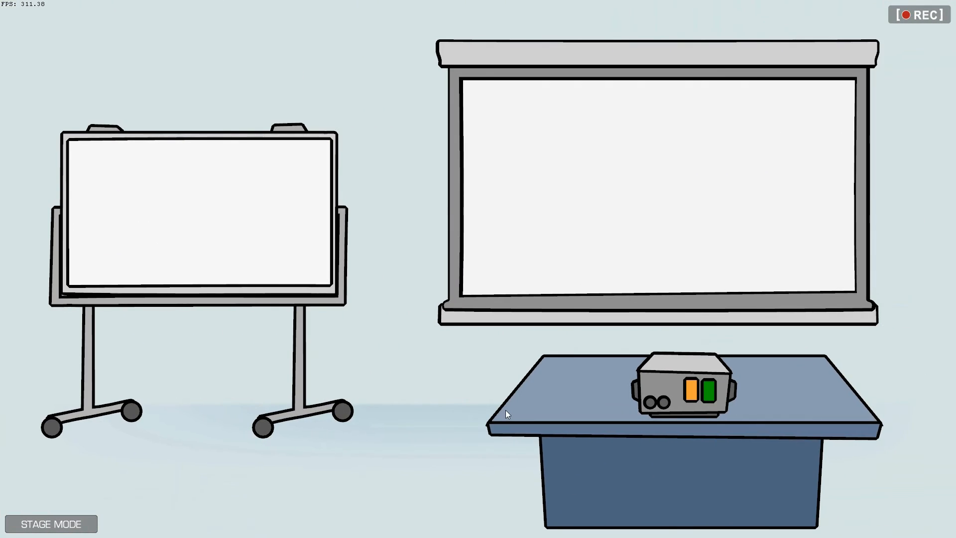
key("Escape")
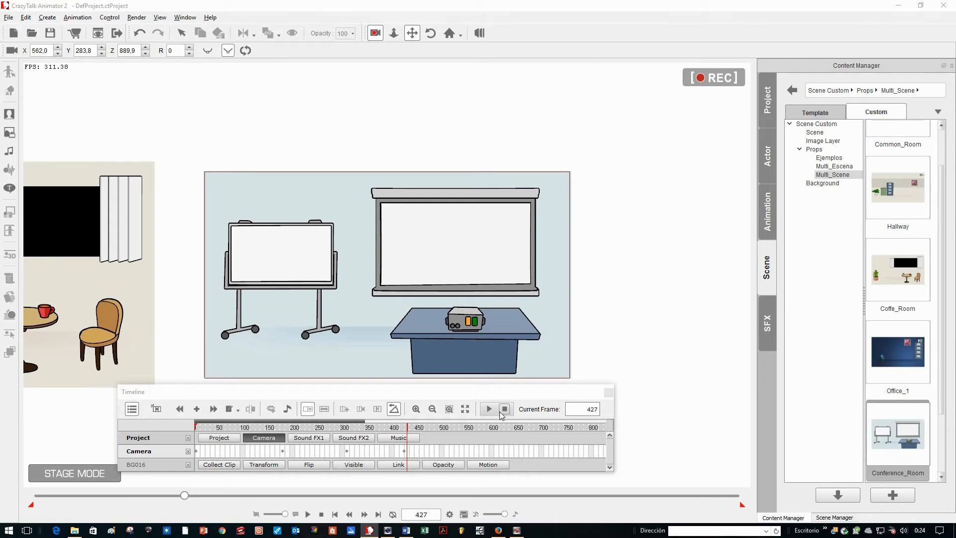
left_click(506, 413)
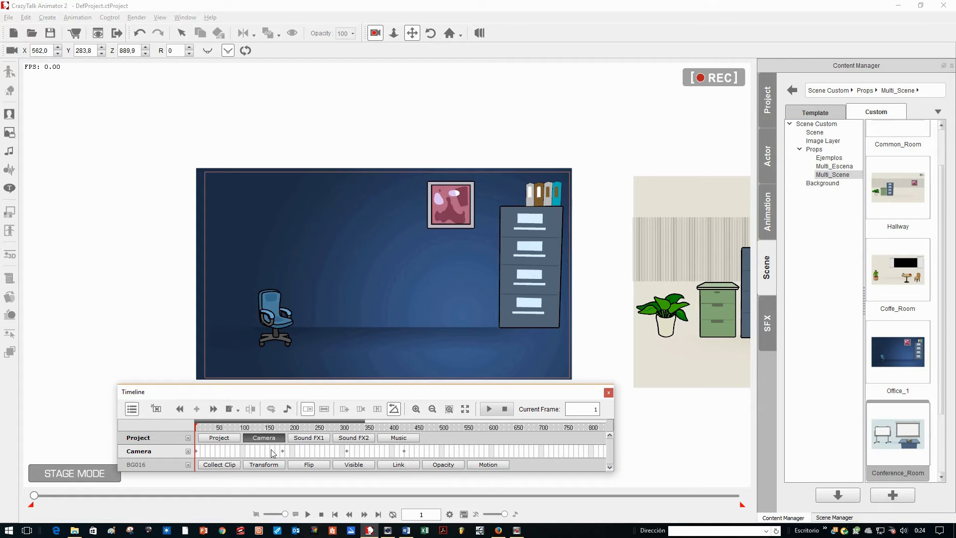
Copy the Camera track's first key and paste it at frame 174, one frame before the Hallway key
left_click(196, 450)
left_click(282, 451)
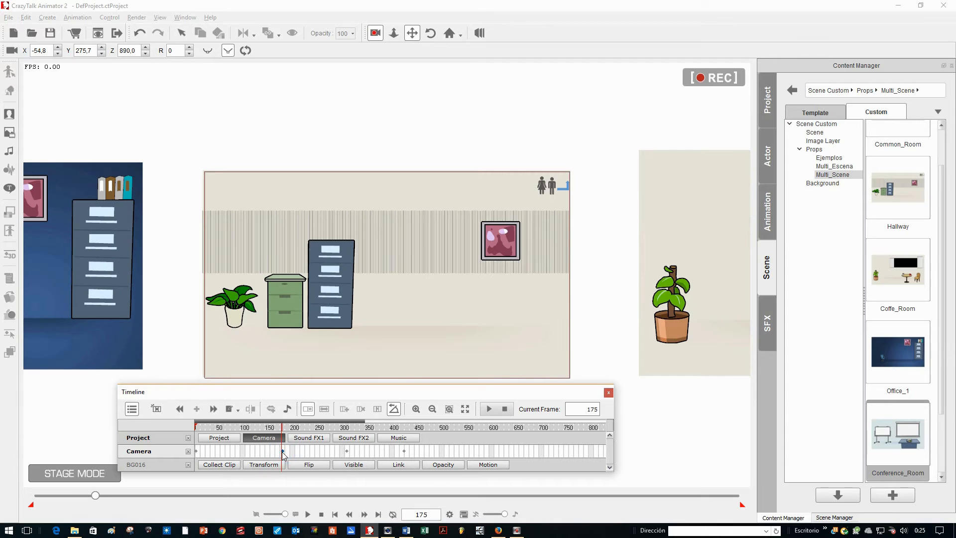
left_click(449, 411)
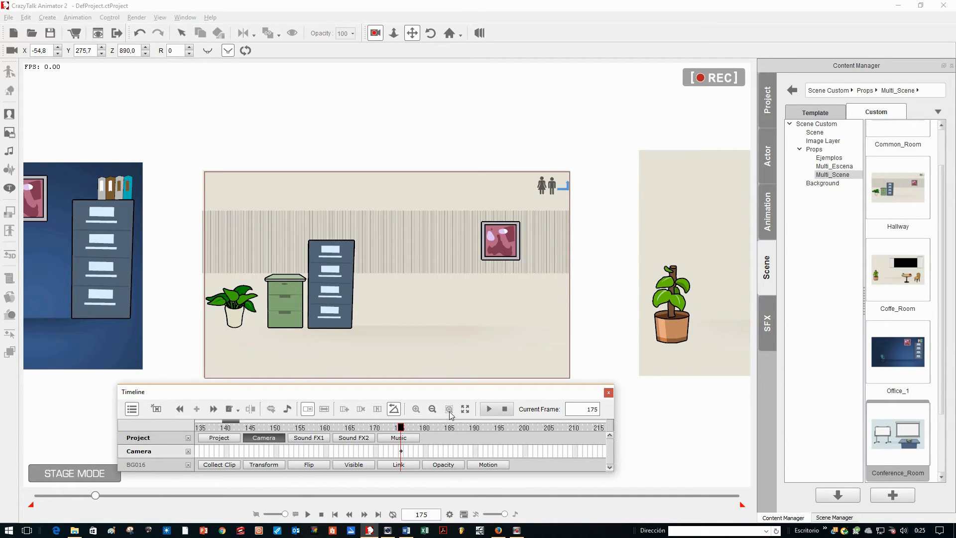
left_click(349, 514)
left_click(397, 453)
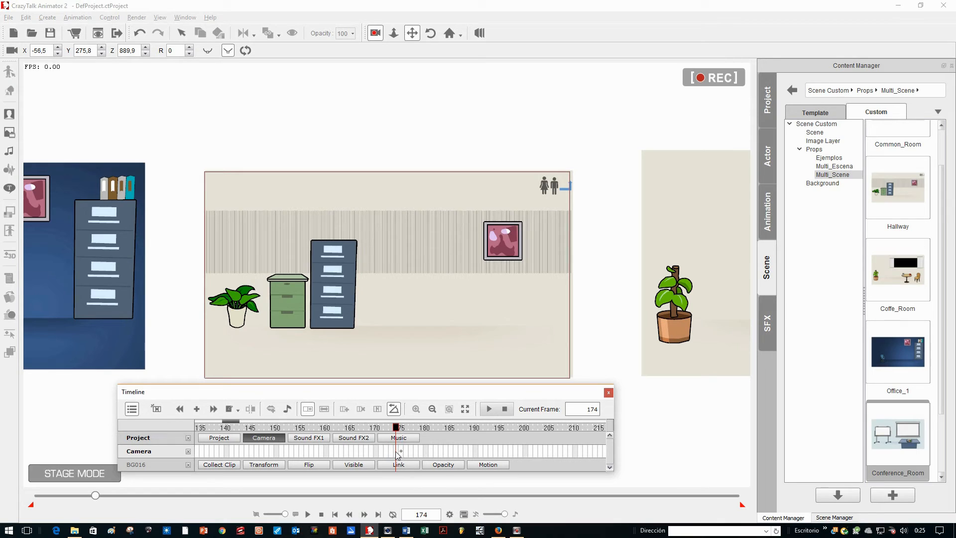
key("ctrl+v")
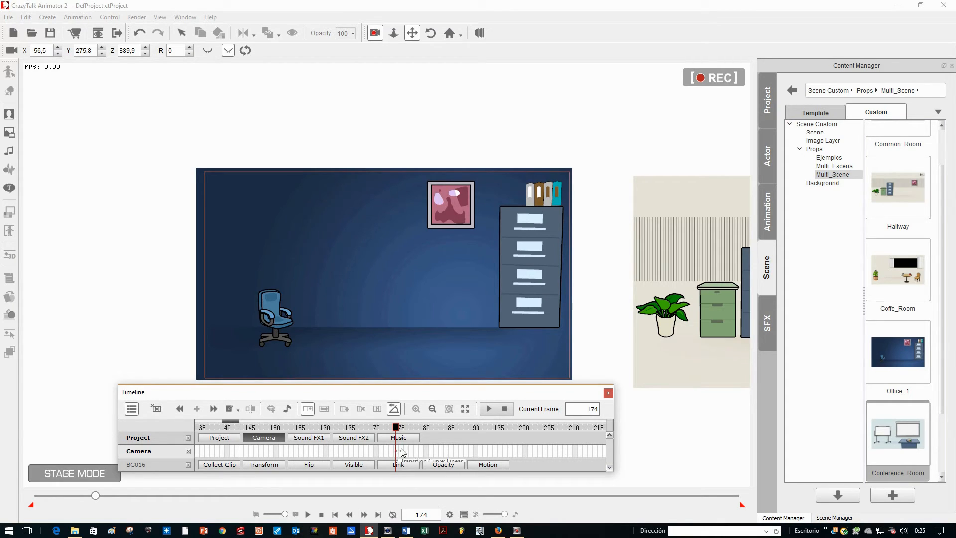
Copy the Hallway camera key at frame 175 and paste it at frame 303, just before the Coffe_Room key
left_click(402, 450)
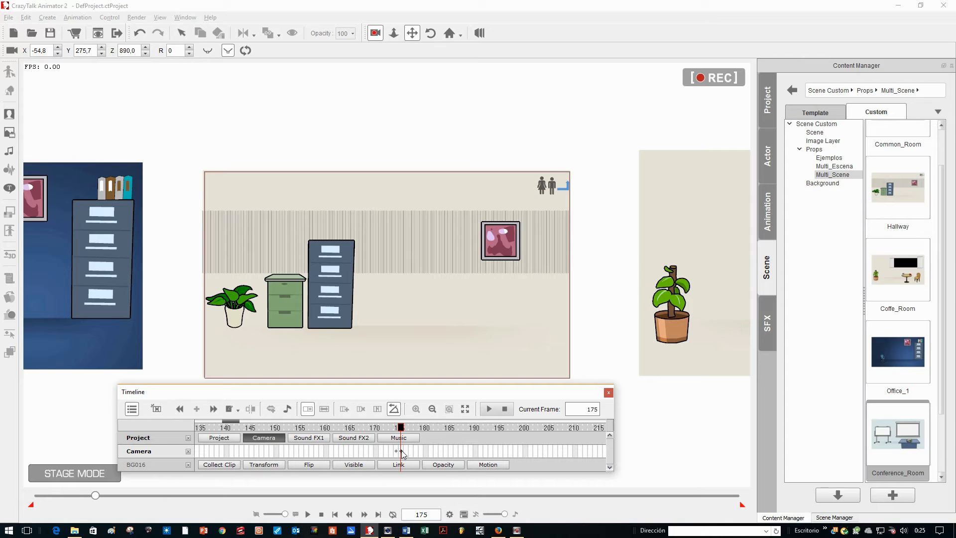
left_click(465, 408)
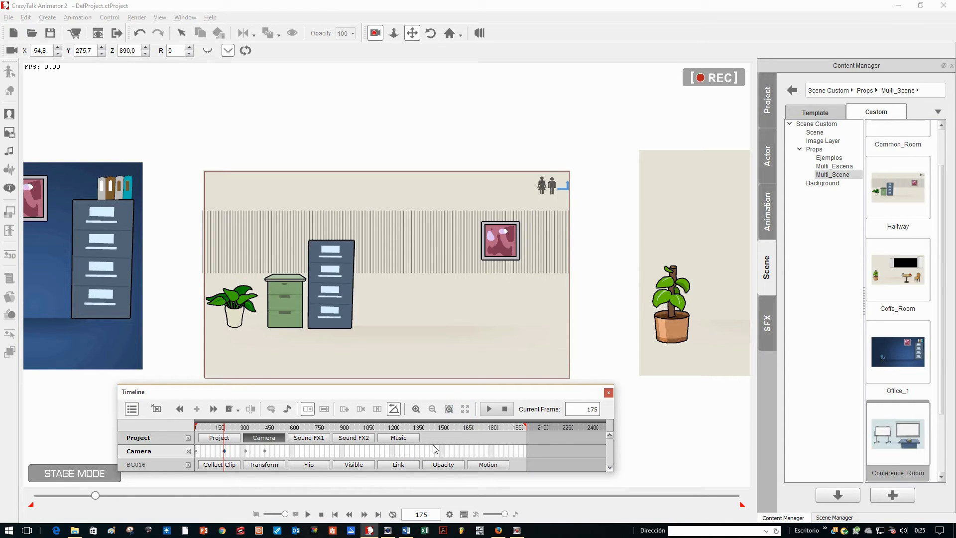
left_click(246, 451)
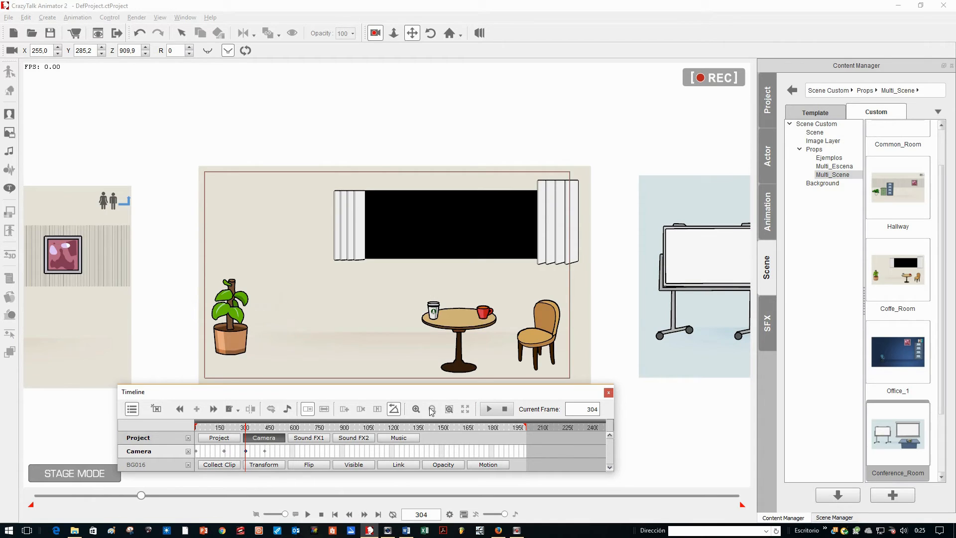
left_click(449, 408)
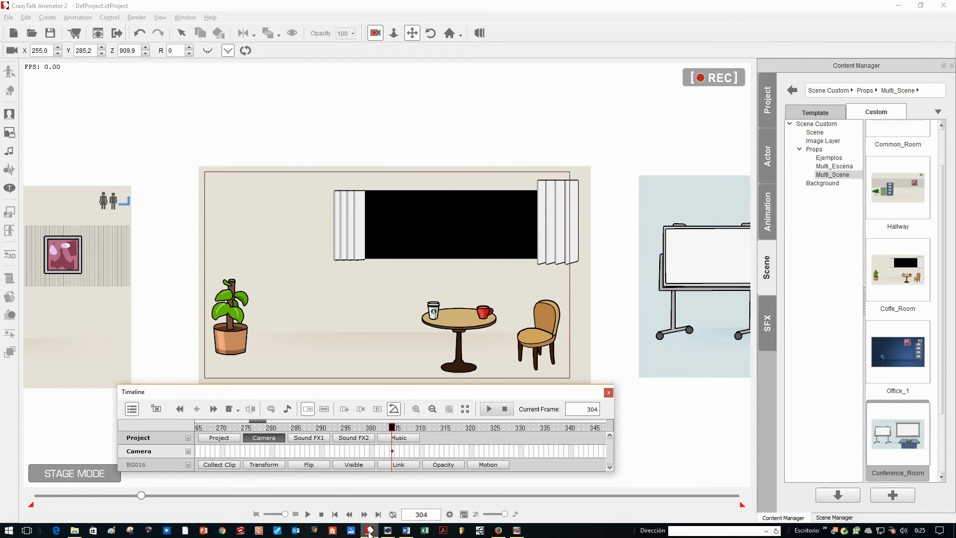
left_click(350, 515)
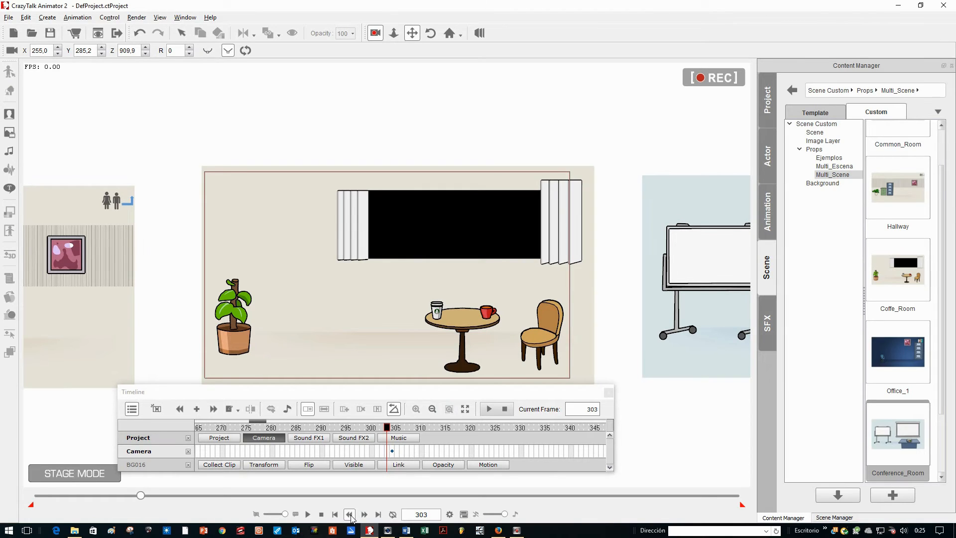
left_click(387, 450)
key("ctrl+v")
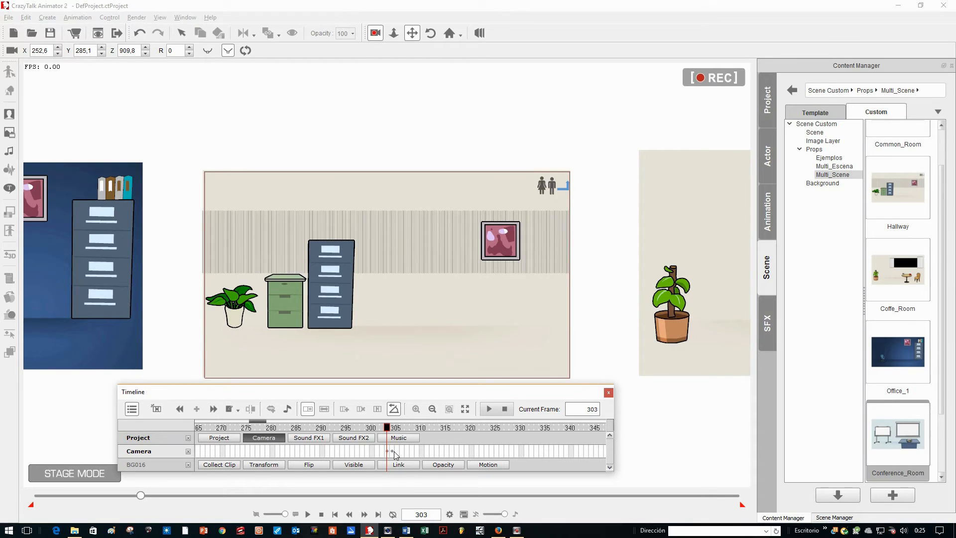
Copy the Coffe_Room camera key at frame 304 and paste it at frame 418, just before the Conference_Room key
left_click(393, 451)
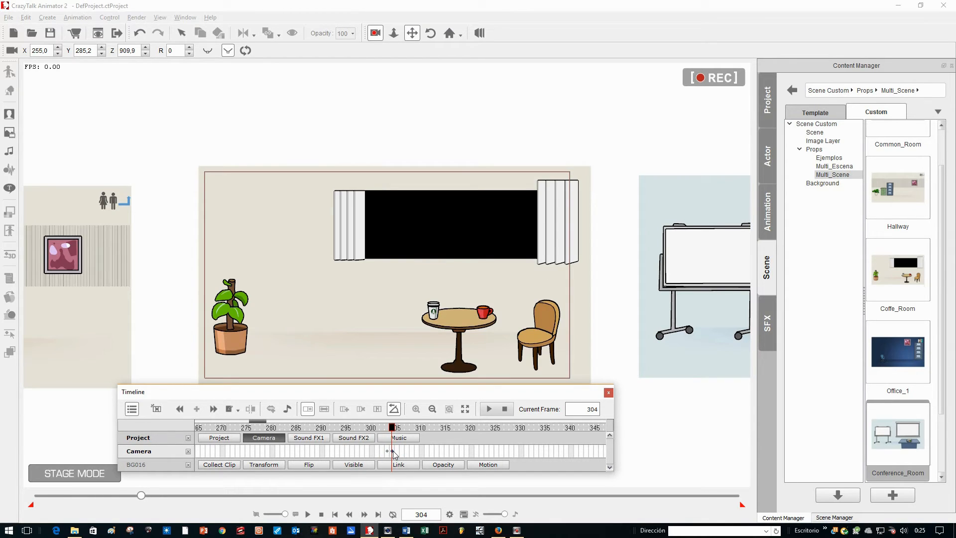
left_click(465, 408)
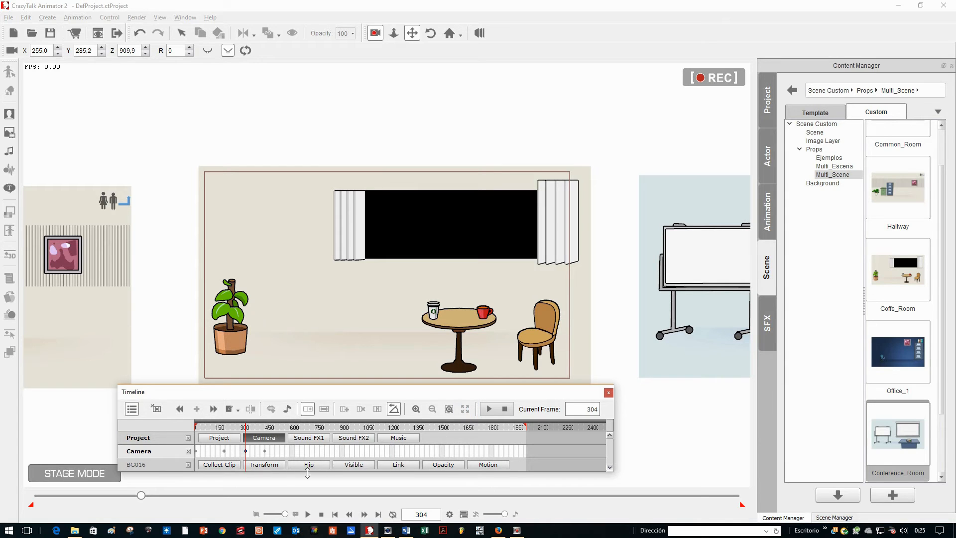
left_click(264, 451)
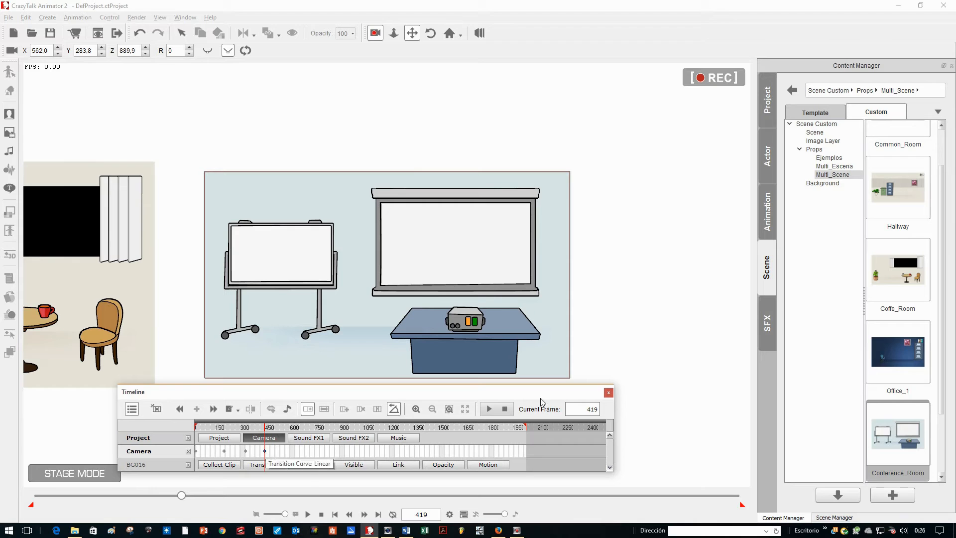
left_click(449, 410)
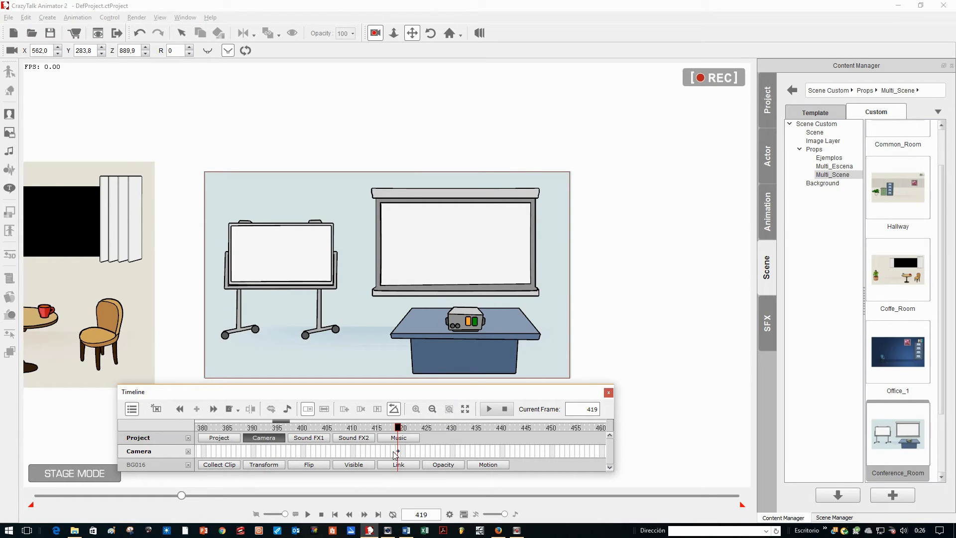
left_click(349, 515)
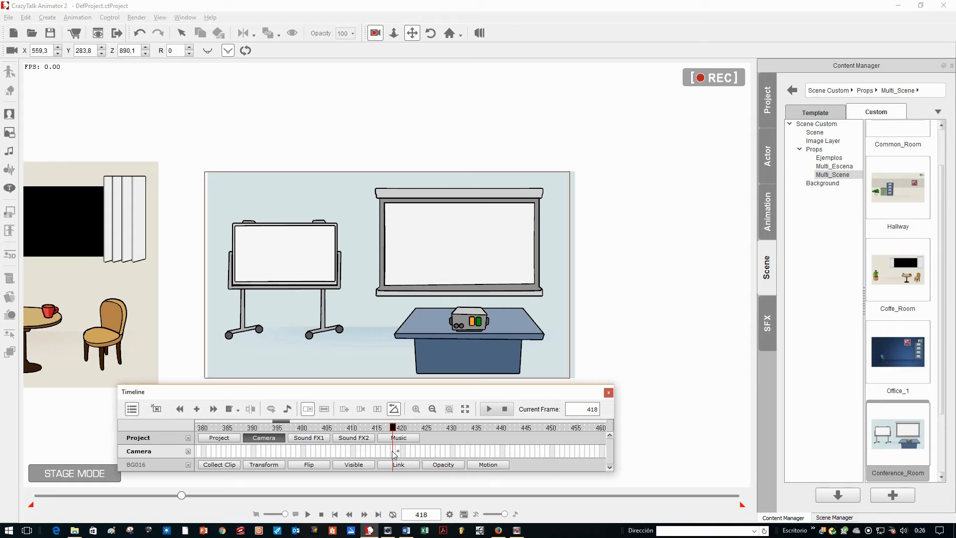
key("ctrl+v")
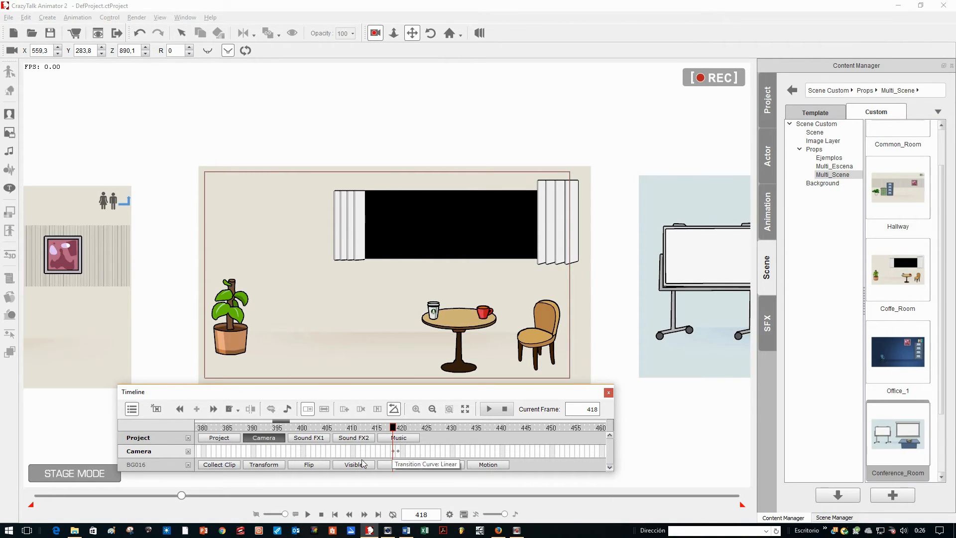
Play the project from frame 1 to review the direct camera cuts between rooms, including in full screen
left_click(466, 409)
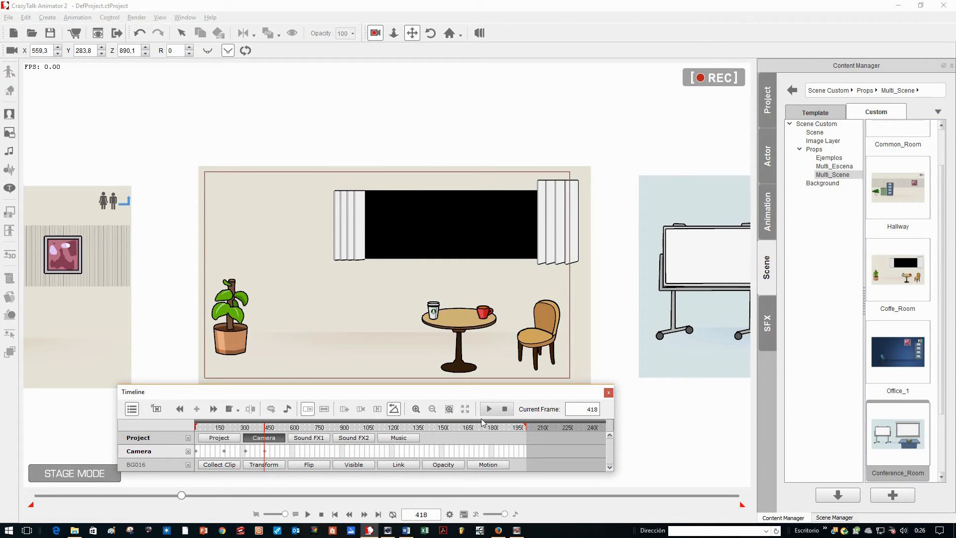
left_click(505, 409)
left_click(489, 409)
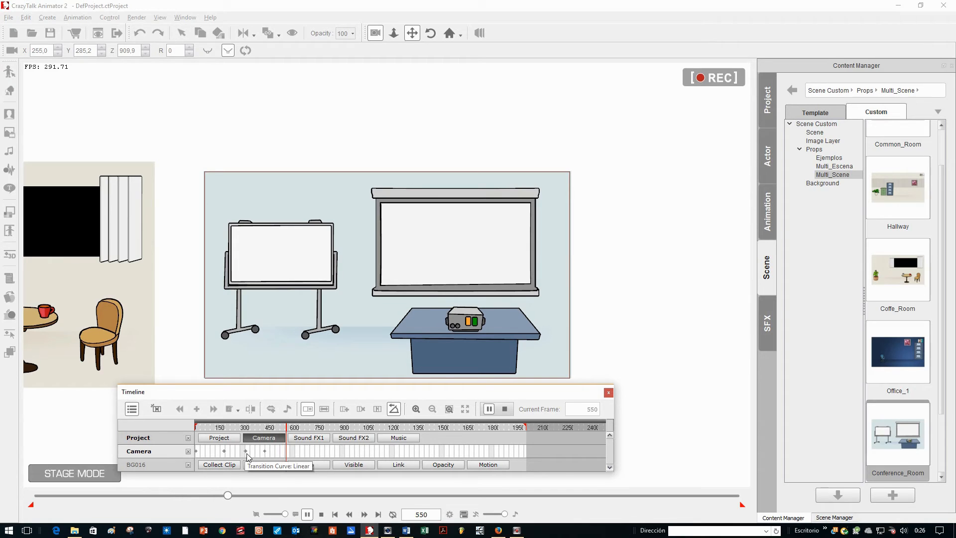
key("space")
left_click(505, 409)
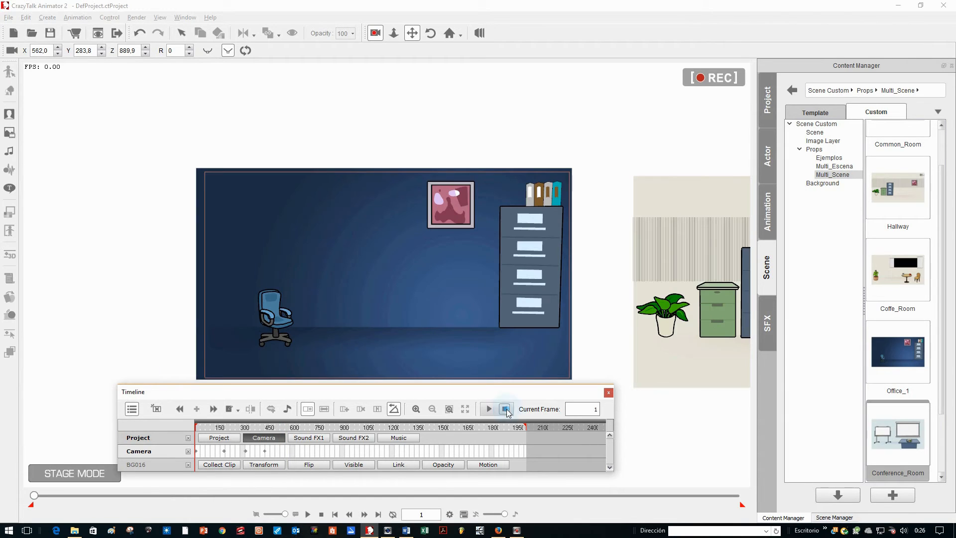
key("ctrl+7")
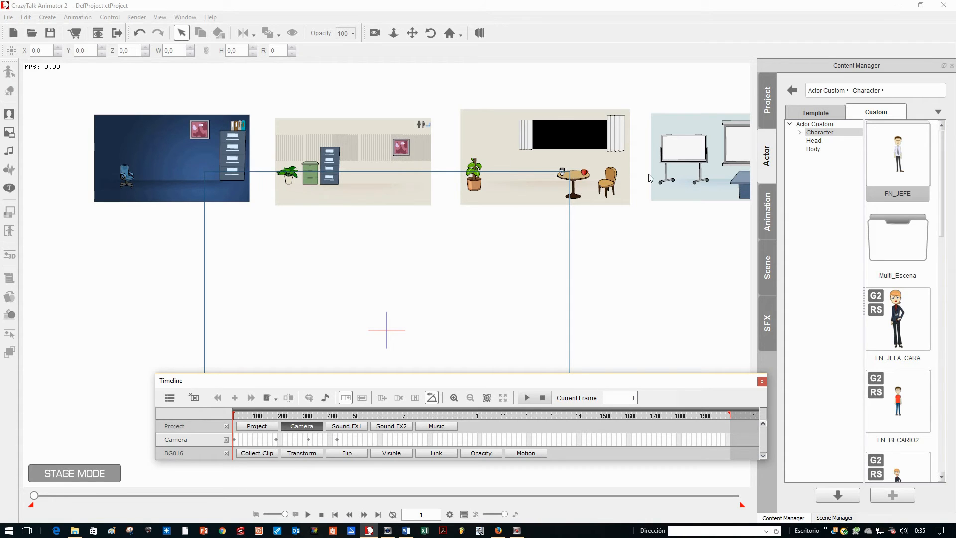
Add the FN_JEFE character to the stage, scale it to about 70.5, and place it in front of the blue office's chair
left_click(770, 161)
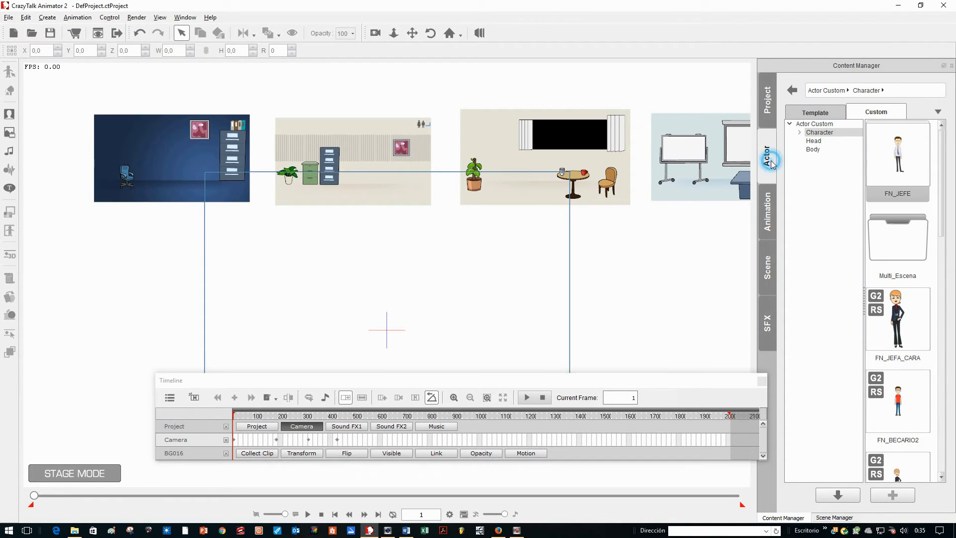
left_click_drag(904, 147, 65, 151)
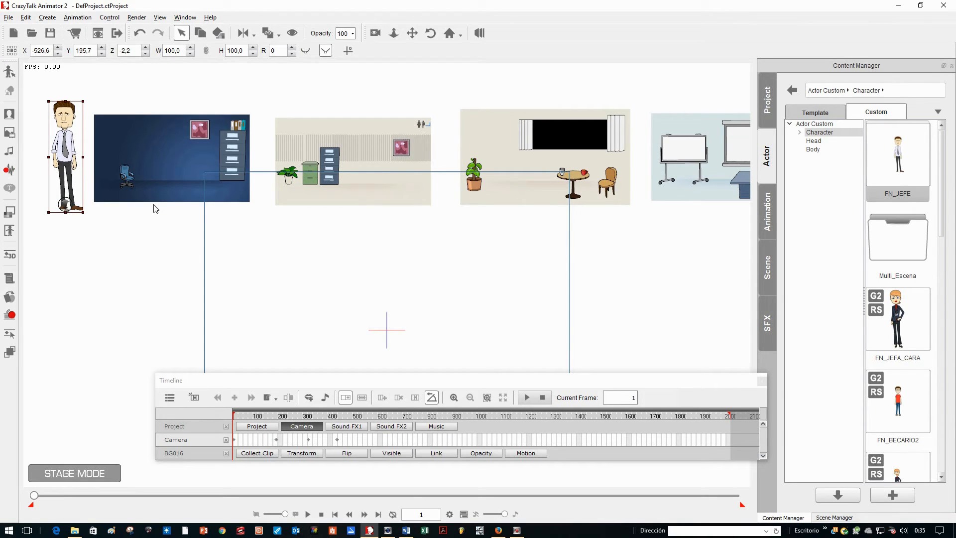
left_click(376, 33)
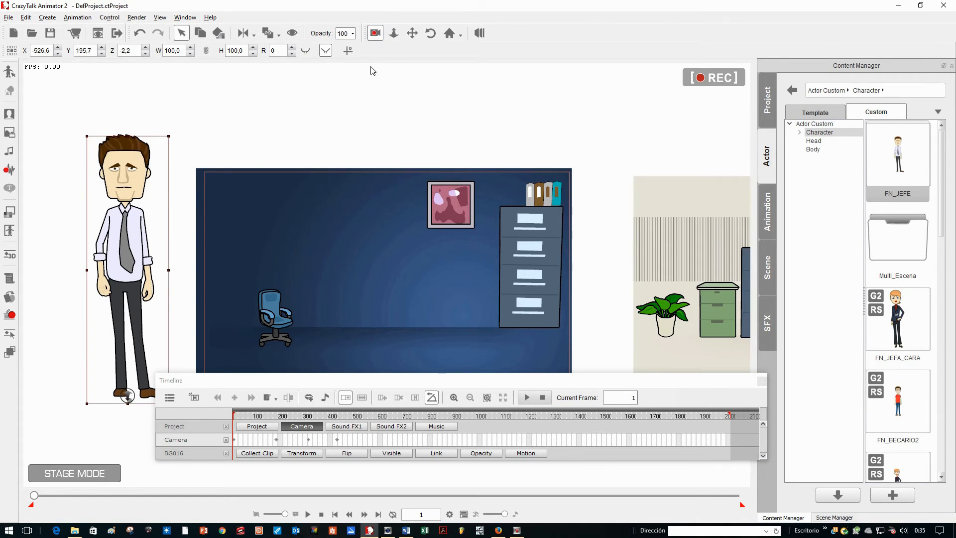
left_click_drag(169, 137, 269, 205)
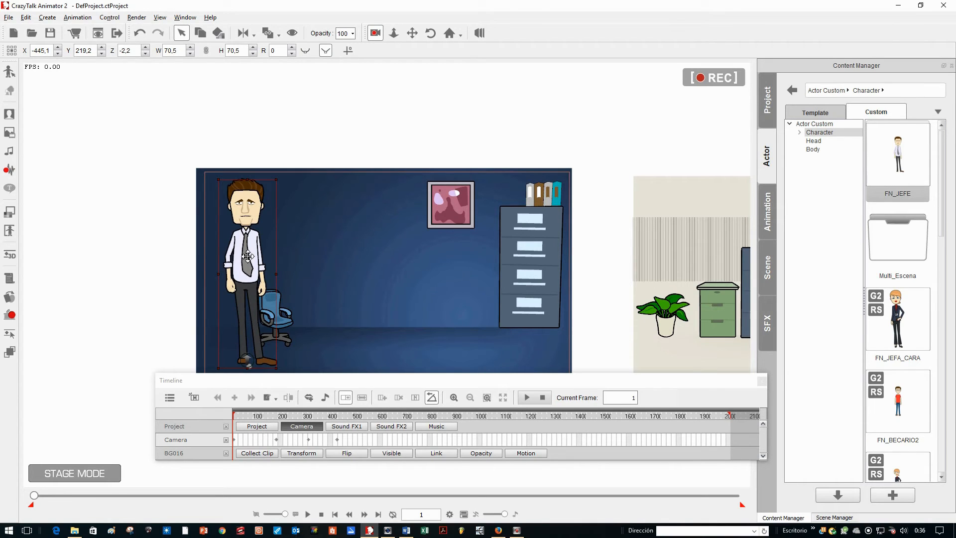
left_click_drag(257, 276, 297, 272)
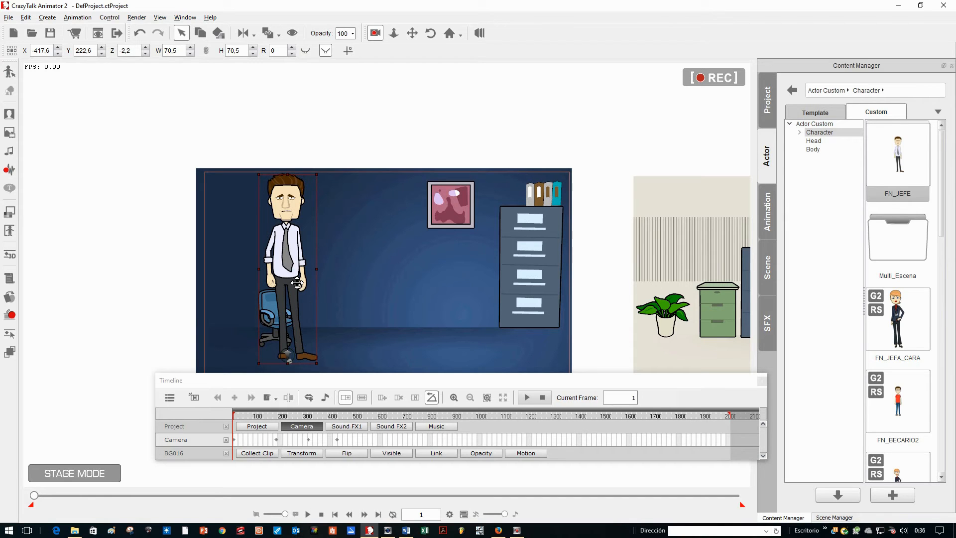
Using the 3D view, move the FN_JEFE character forward in front of the office to a Z of about 121.9
scroll(288, 281, "down", 1)
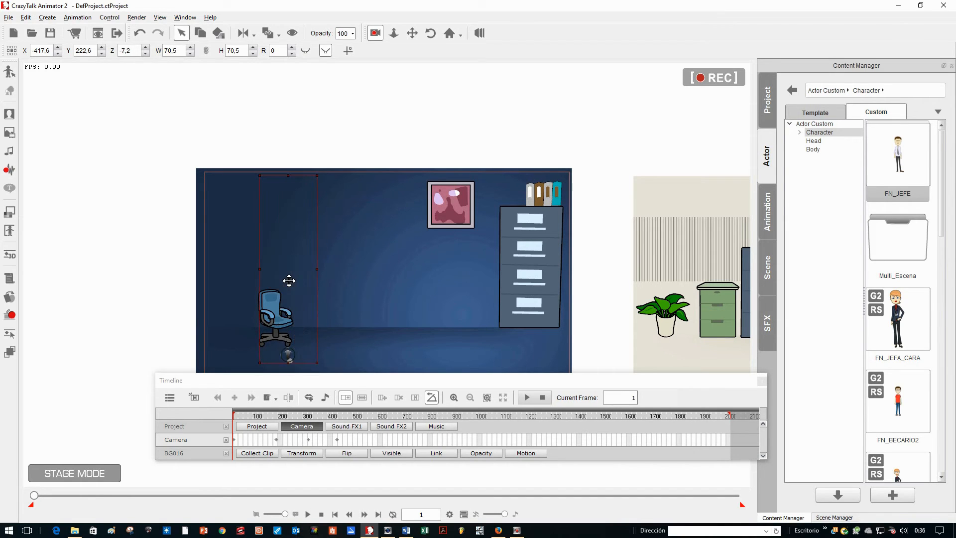
left_click(482, 40)
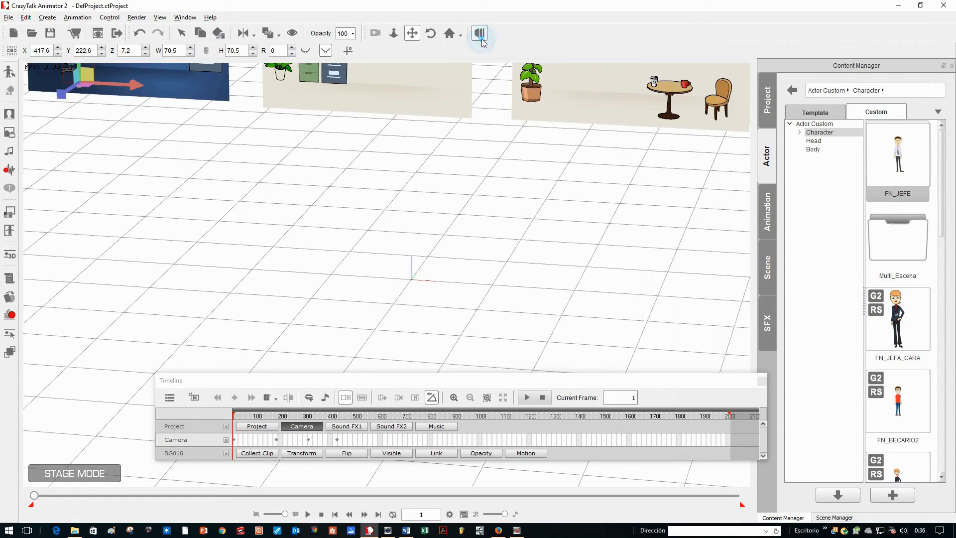
left_click_drag(325, 213, 450, 363)
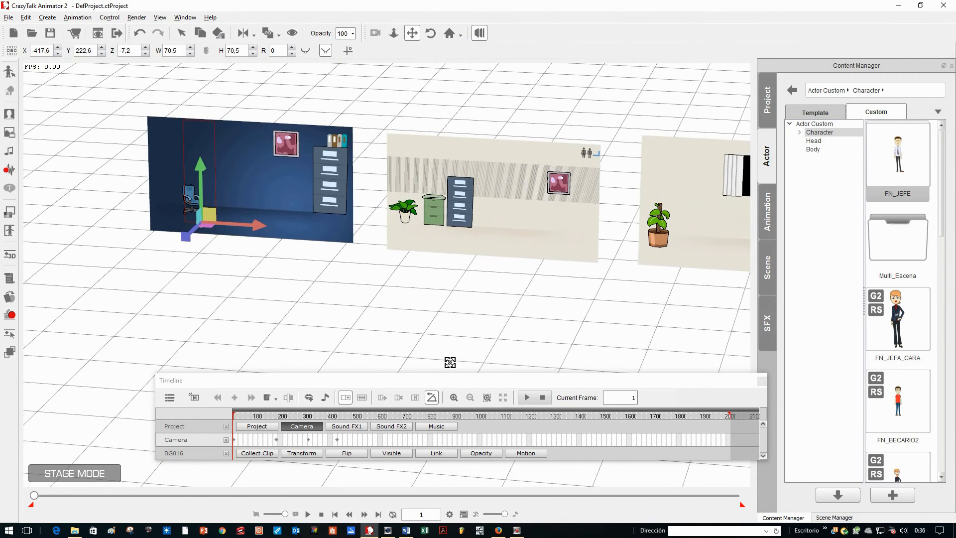
left_click_drag(189, 240, 180, 249)
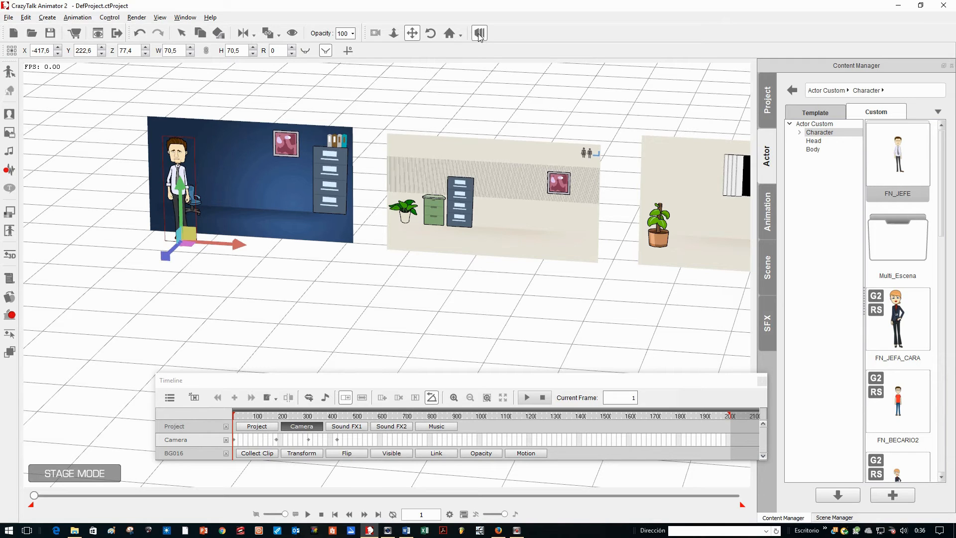
left_click_drag(166, 259, 165, 267)
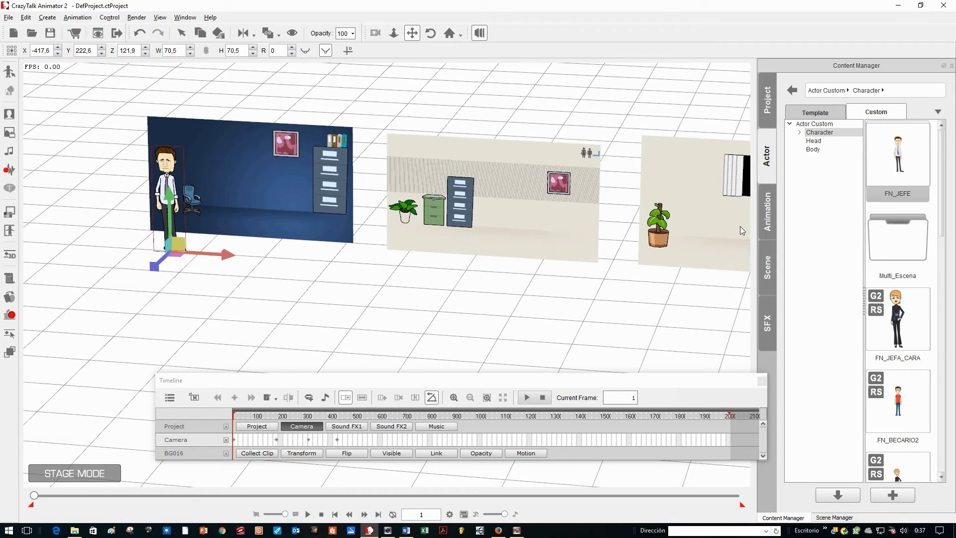
left_click(481, 34)
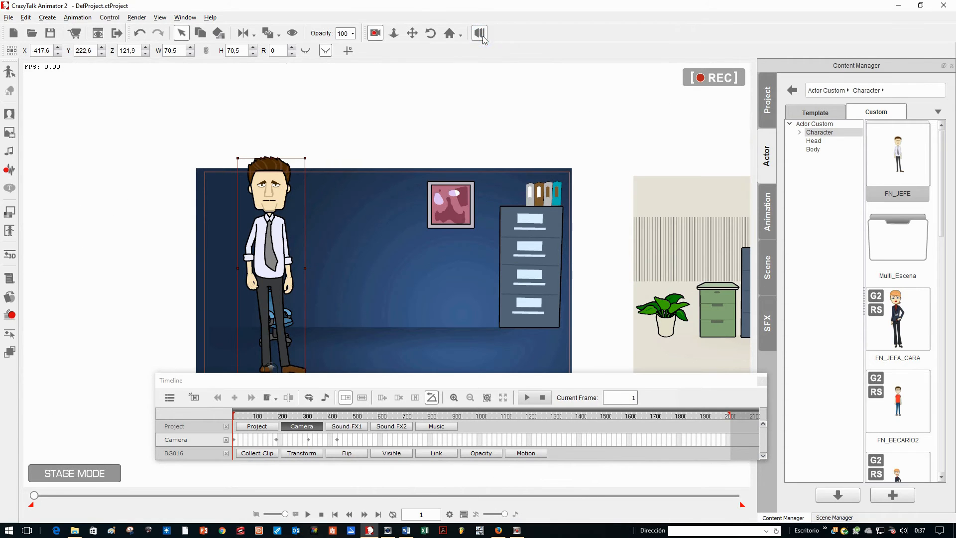
Scale the FN_JEFE character down to about 57.3 and raise it in front of the office chair, to a Y of about 231.6
left_click_drag(305, 158, 299, 199)
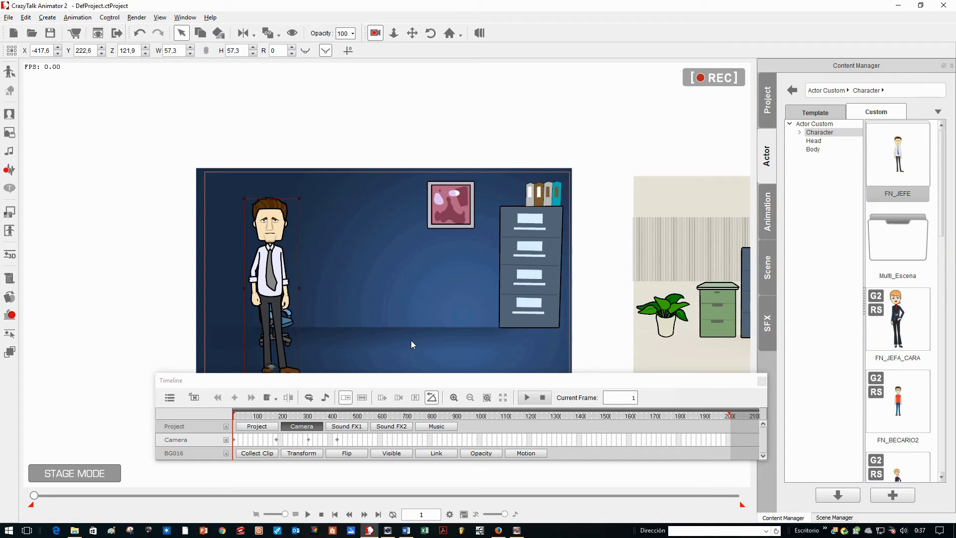
left_click_drag(273, 293, 274, 278)
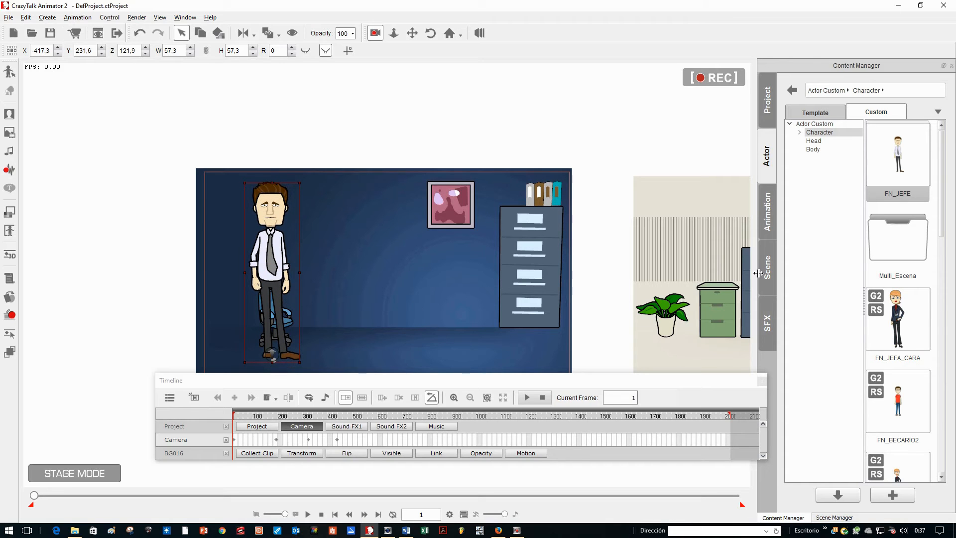
Find the Desk_Side prop among the Office prop templates and add it to the stage over the blue office
left_click(814, 113)
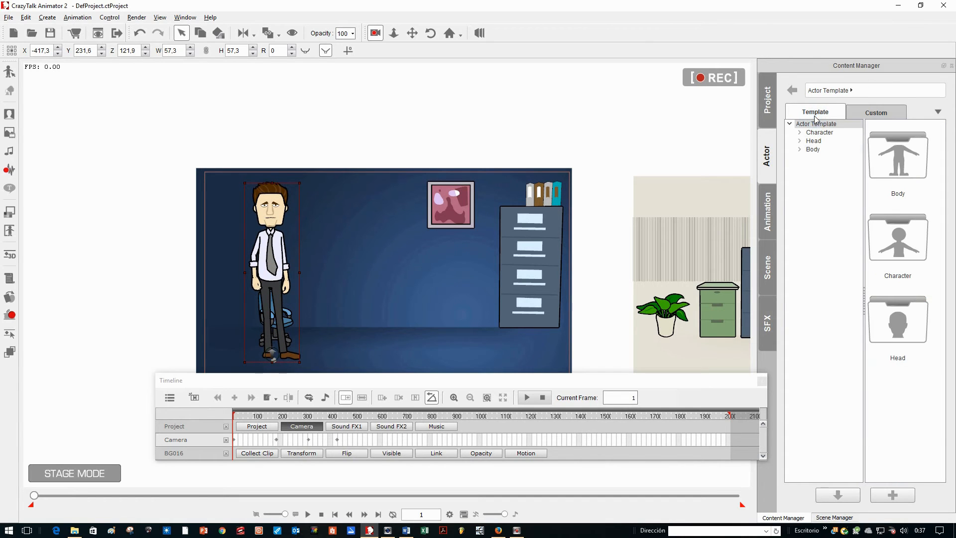
left_click(767, 277)
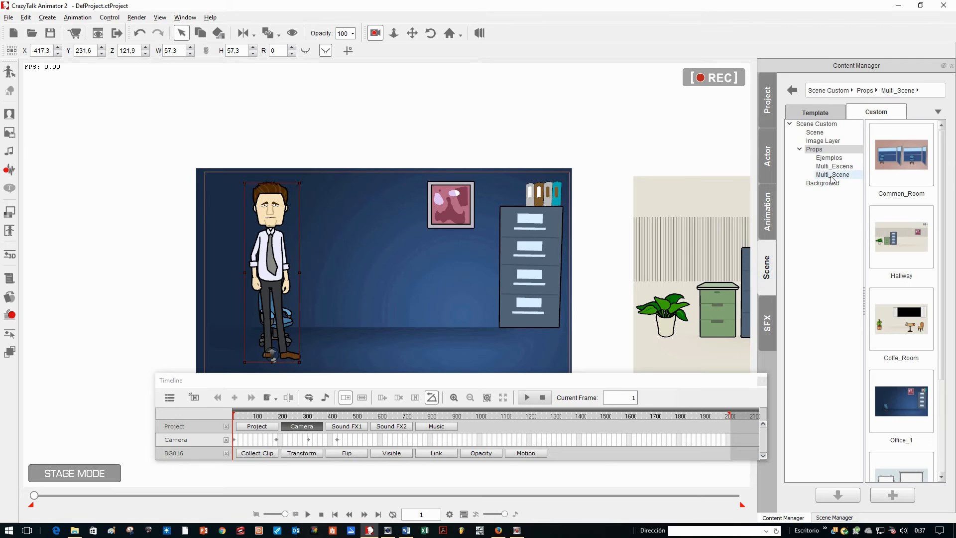
left_click(815, 112)
left_click(821, 157)
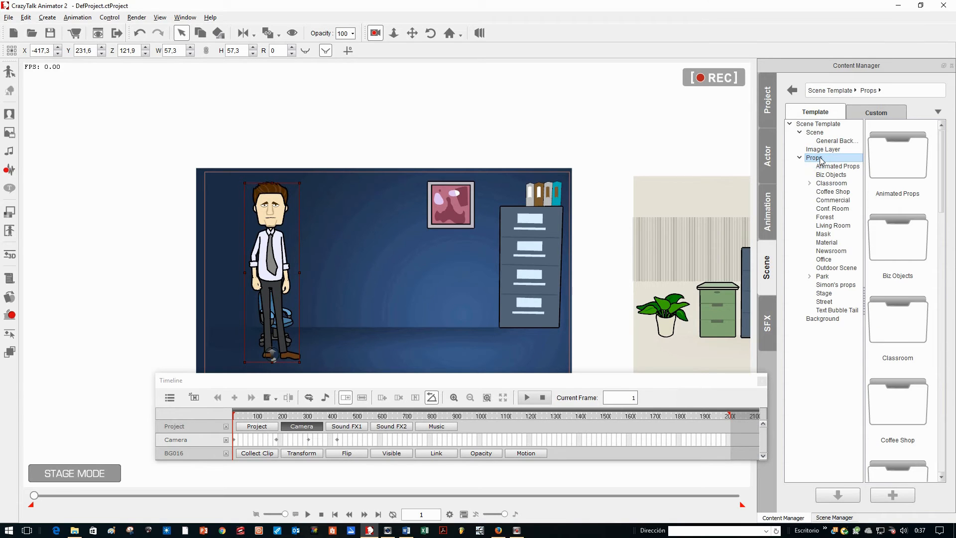
left_click(826, 259)
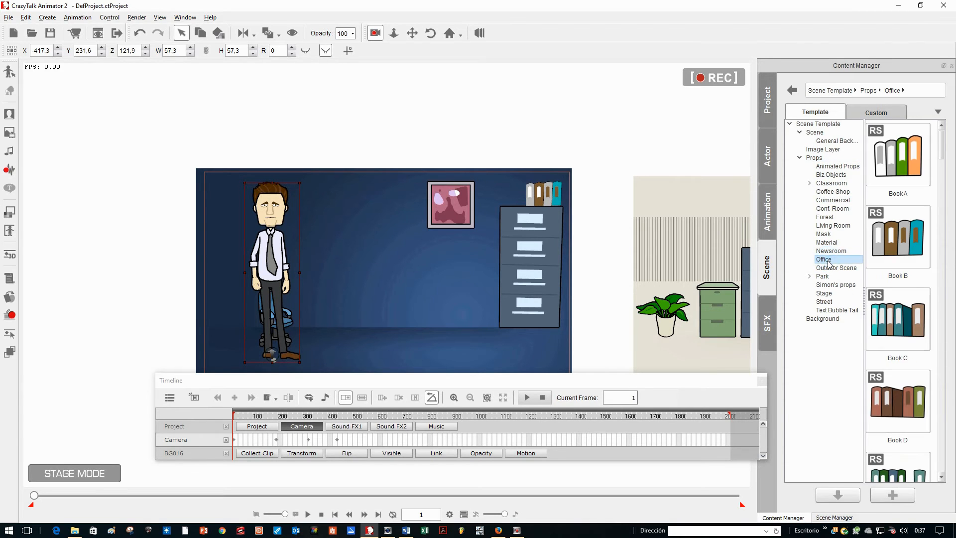
left_click_drag(944, 155, 953, 281)
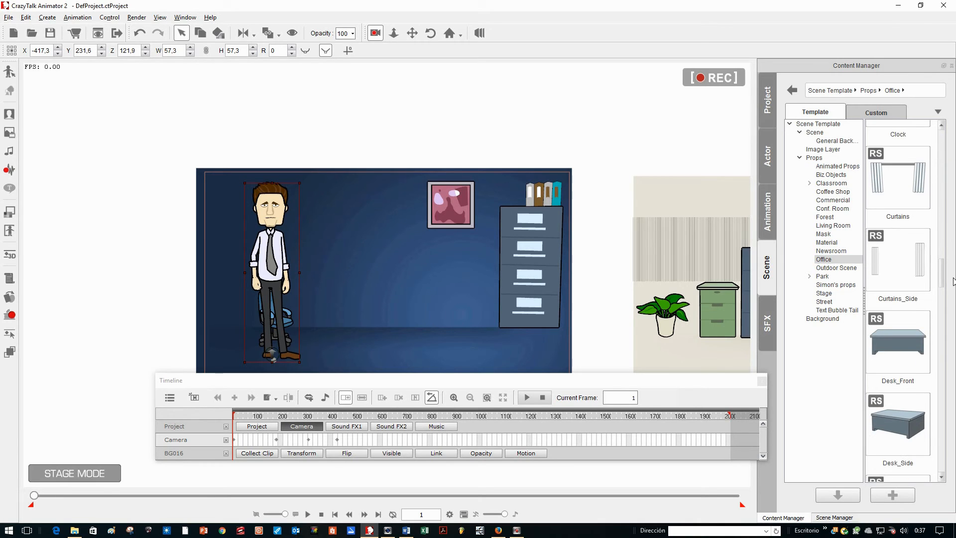
left_click_drag(905, 427, 478, 184)
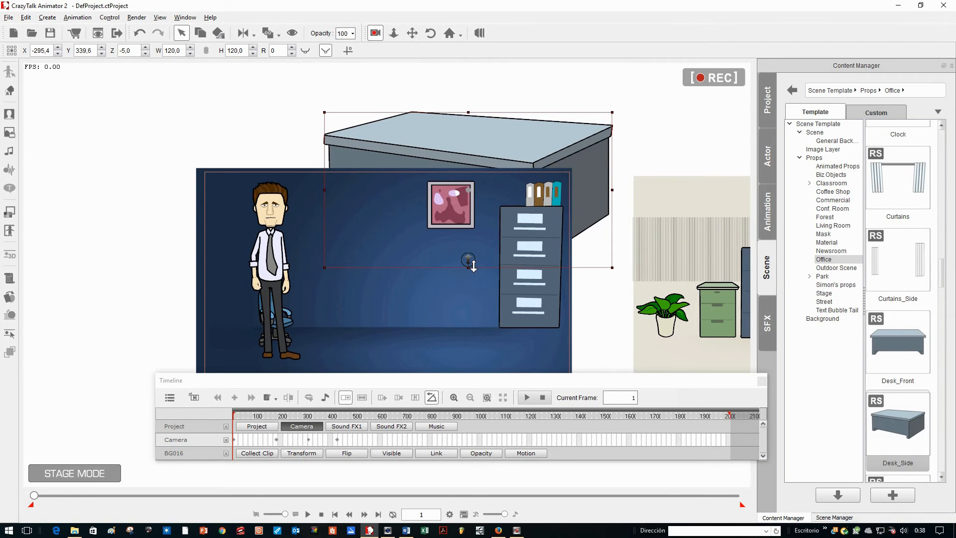
Bring the desk forward to a Z of 50 and move it down onto the blue office's floor
key("2")
key("2")
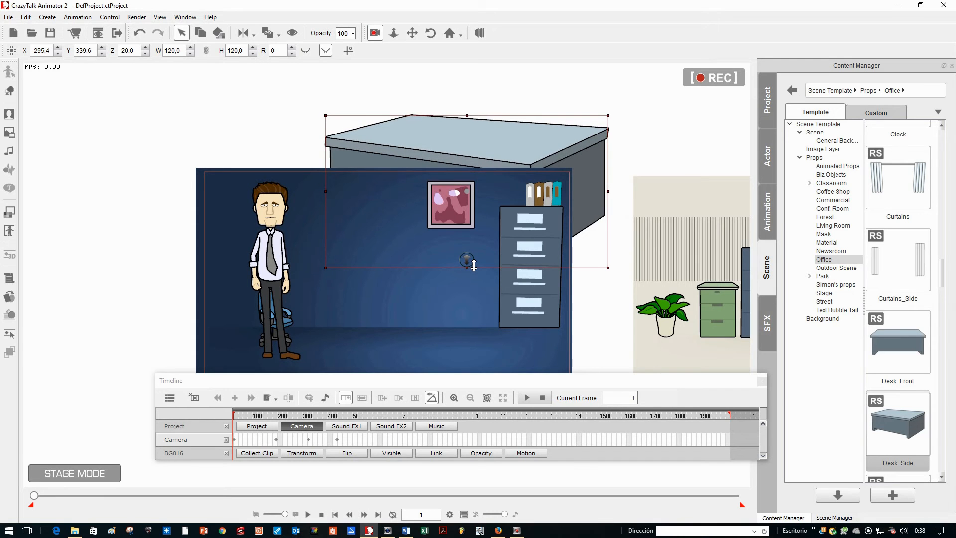
key("1")
key("1")
key("1")
left_click_drag(473, 265, 473, 265)
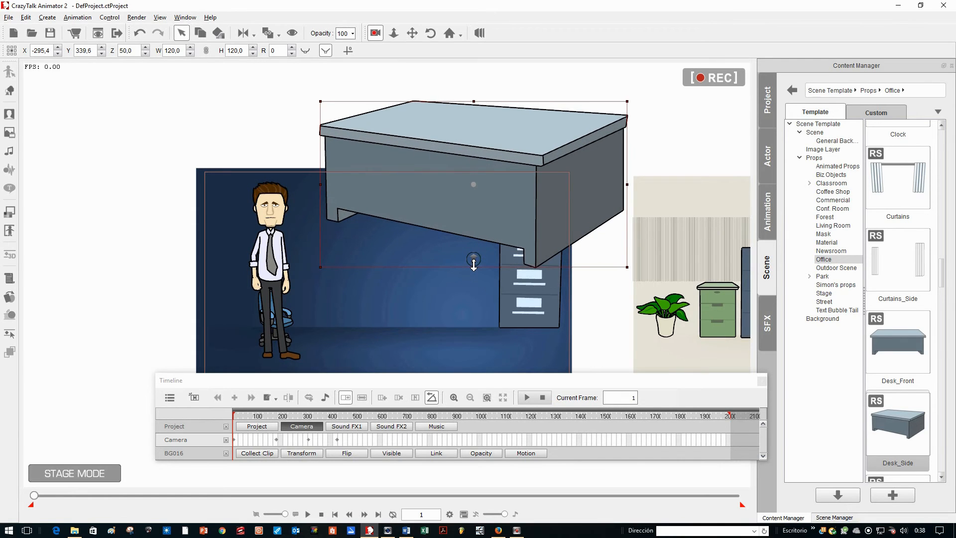
left_click_drag(479, 152, 445, 306)
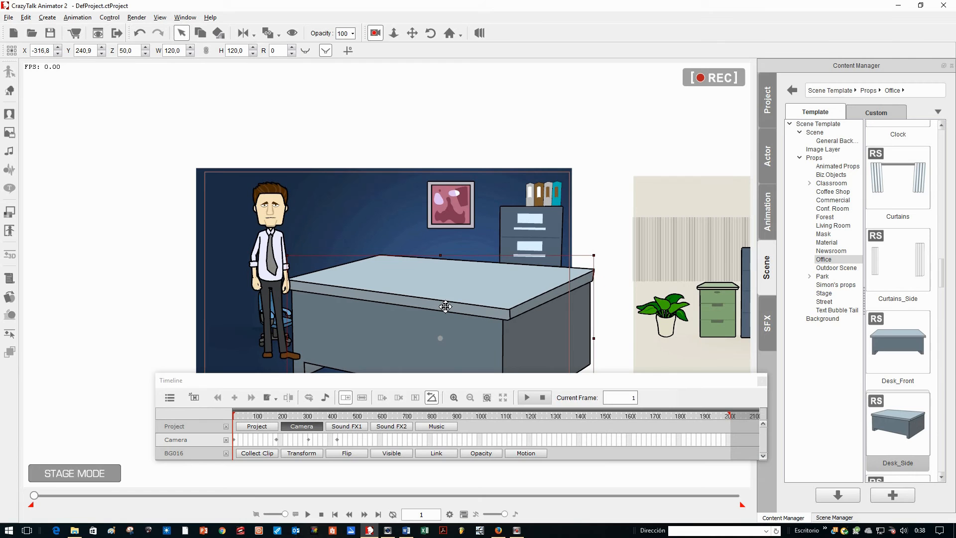
Clear the timeline window off the office view, then scale the desk to about 54.6 and place it beside the character
left_click_drag(543, 386, 538, 449)
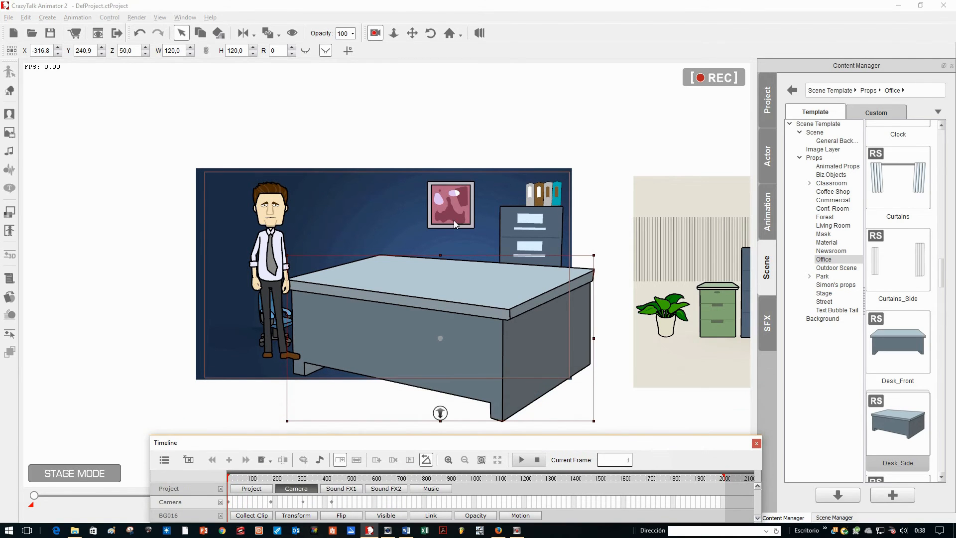
left_click_drag(593, 254, 510, 301)
left_click_drag(448, 321, 387, 309)
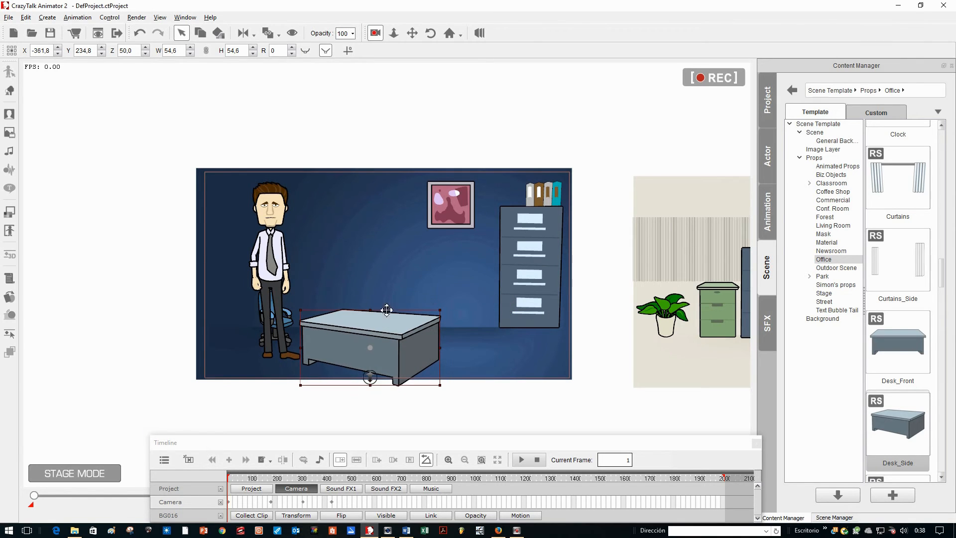
Flip the desk horizontally and enlarge it to about 61, adjusting its position next to the office chair
left_click(245, 33)
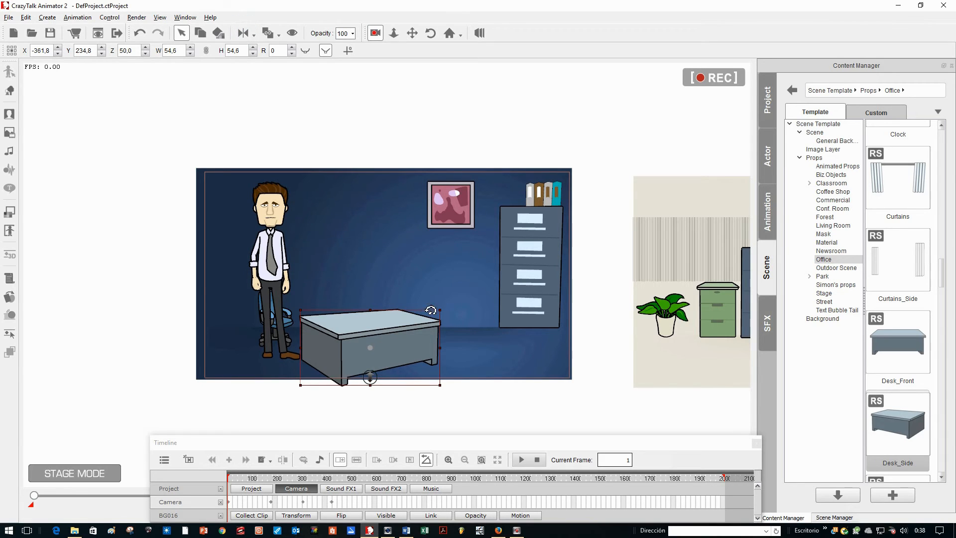
left_click_drag(300, 312, 305, 284)
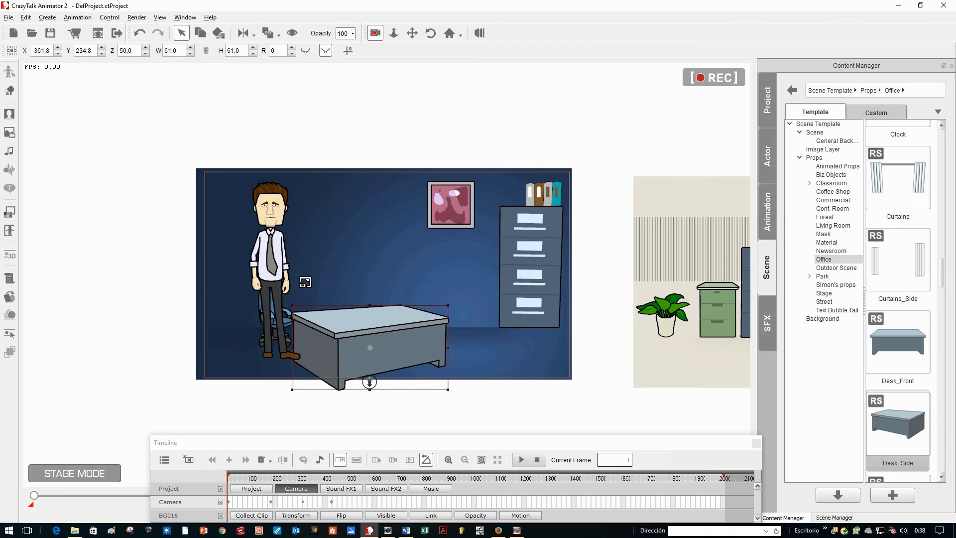
left_click_drag(354, 351, 349, 343)
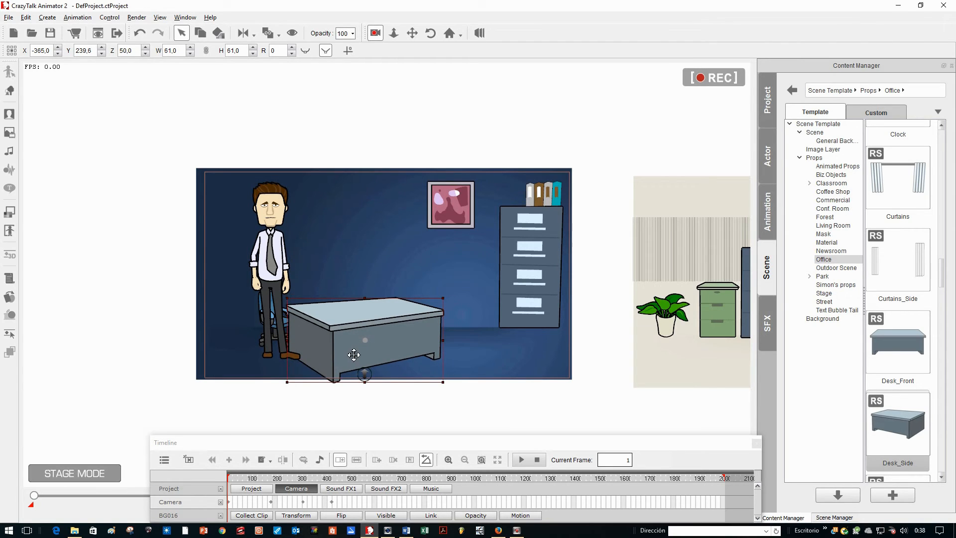
Bring the desk forward in front of the character and move FN_JEFE to the office's left edge, at an X of about -442
left_click_drag(366, 376, 367, 377)
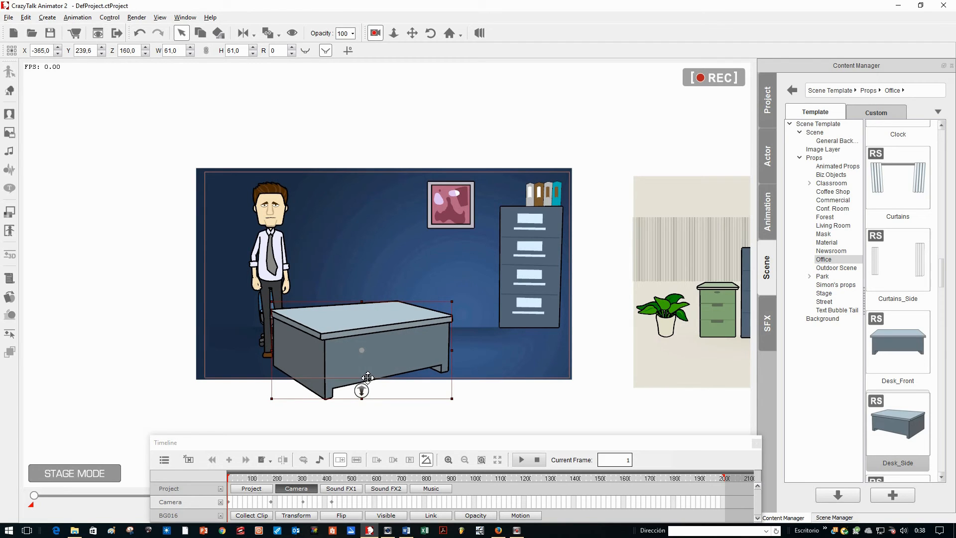
left_click(277, 279)
left_click_drag(276, 278, 229, 269)
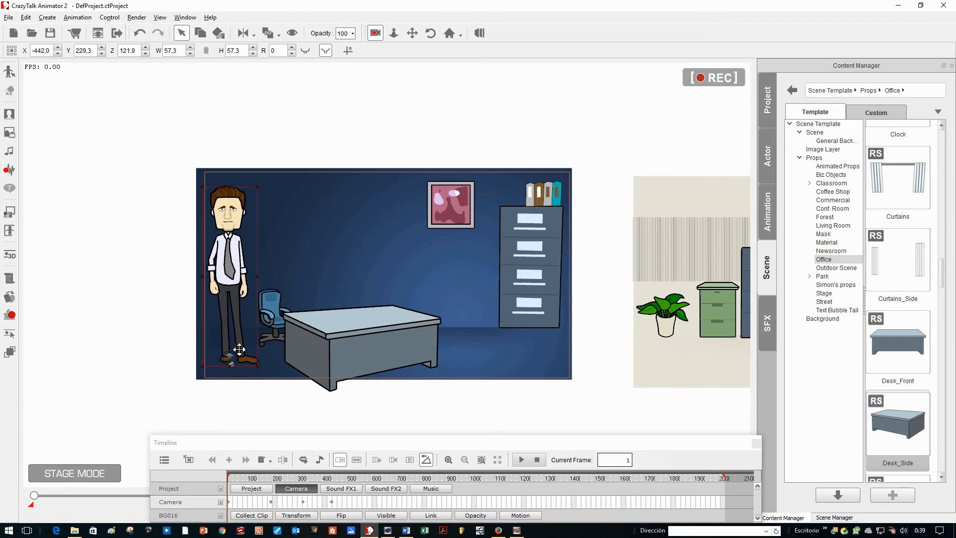
At frame 174, move the FN_JEFE character out past the office's right edge, to an X of about -227.3
left_click(229, 499)
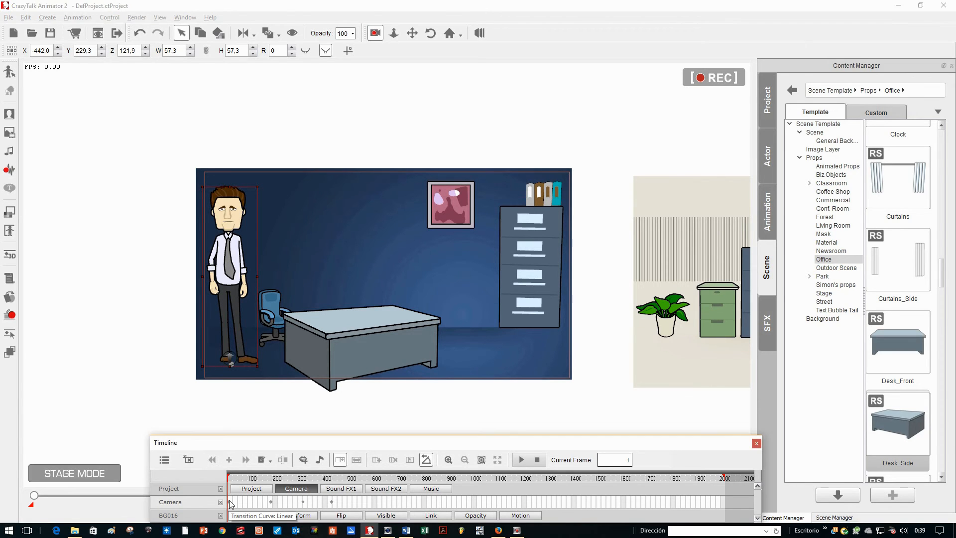
left_click(270, 502)
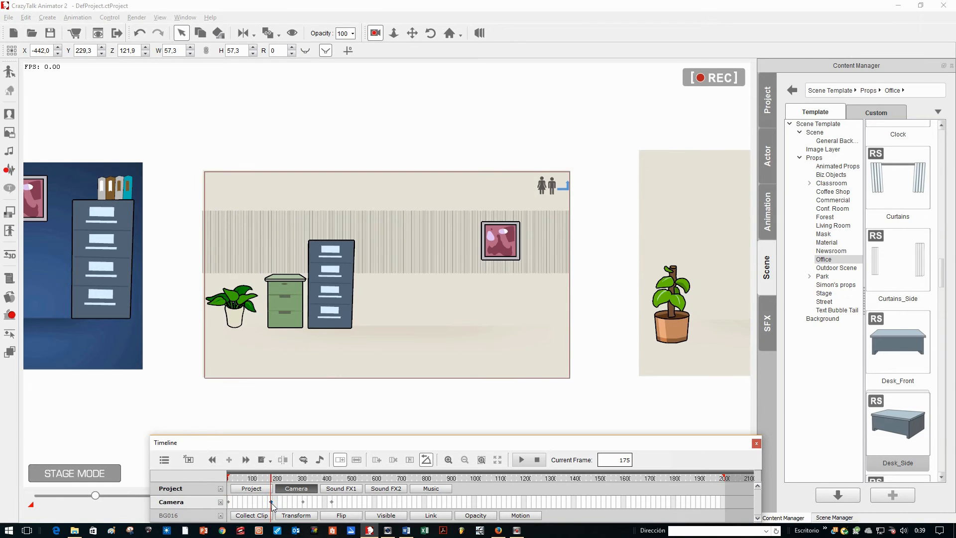
left_click(481, 460)
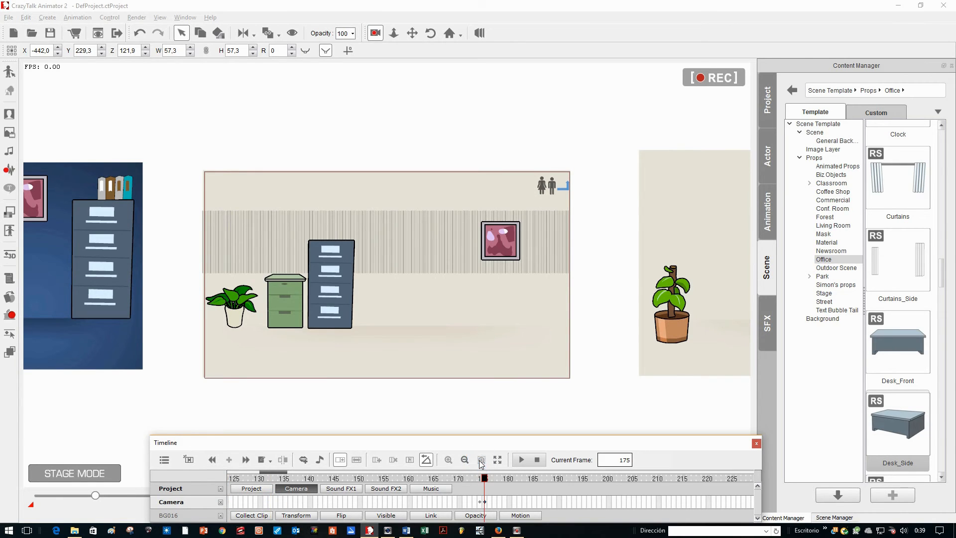
left_click(479, 502)
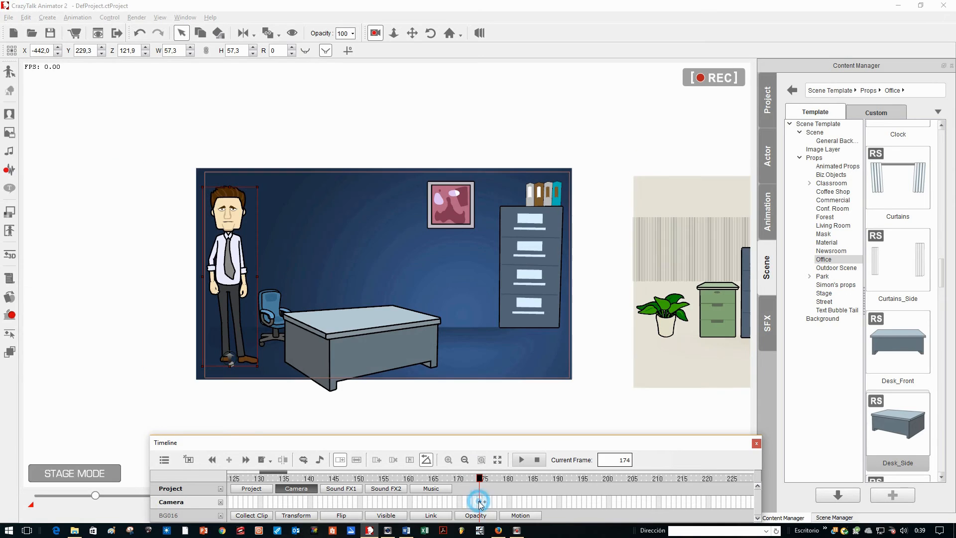
left_click_drag(237, 296, 599, 303)
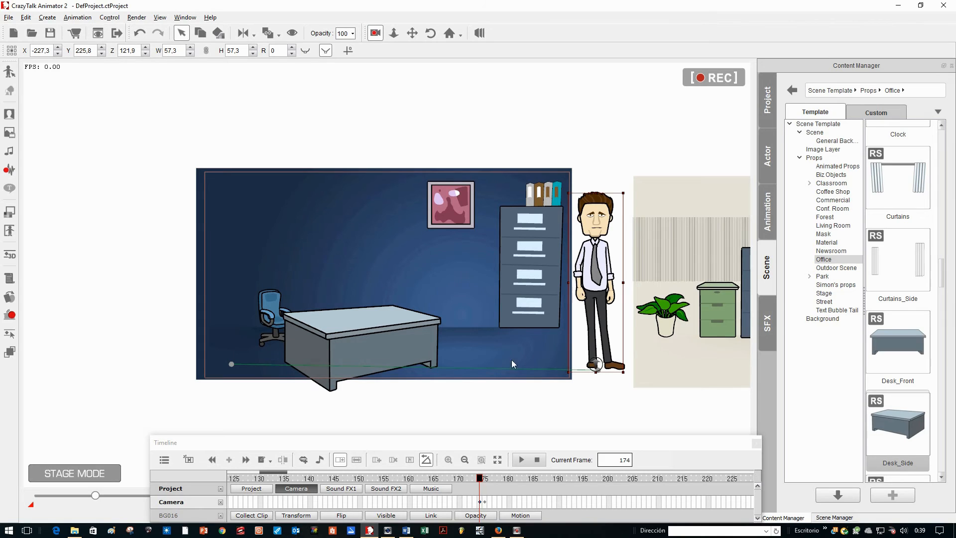
At frame 175, move the FN_JEFE character to just outside the hallway's left edge, at an X of about -178.6
left_click(486, 506)
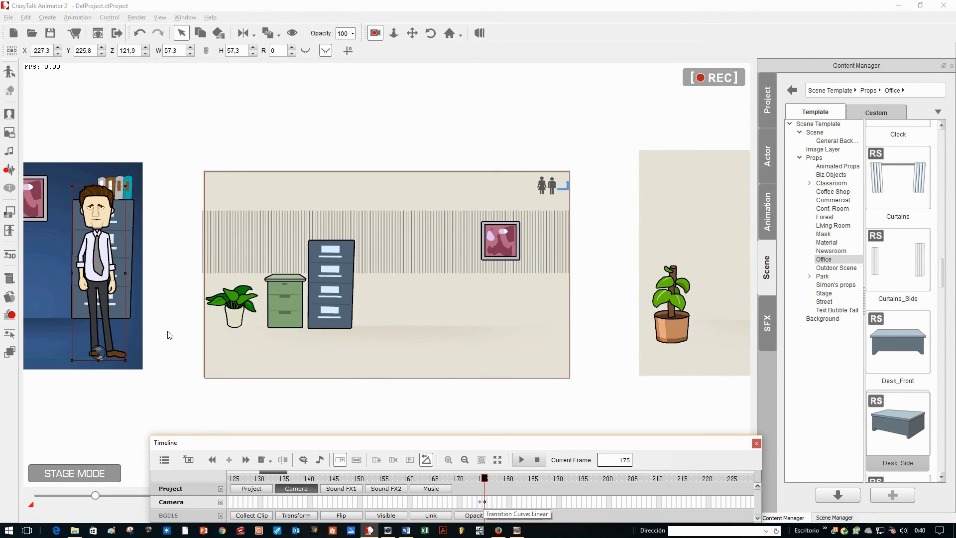
left_click_drag(109, 287, 186, 295)
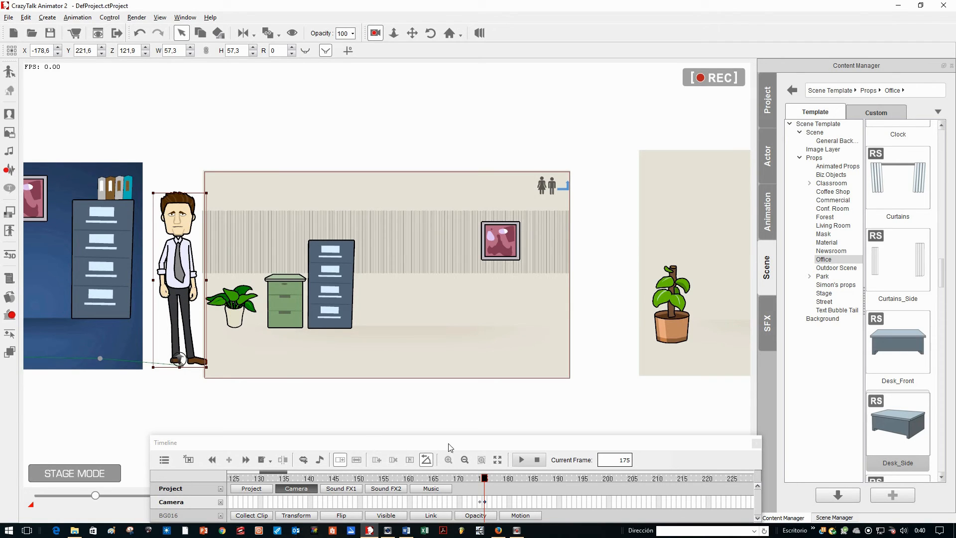
left_click(497, 458)
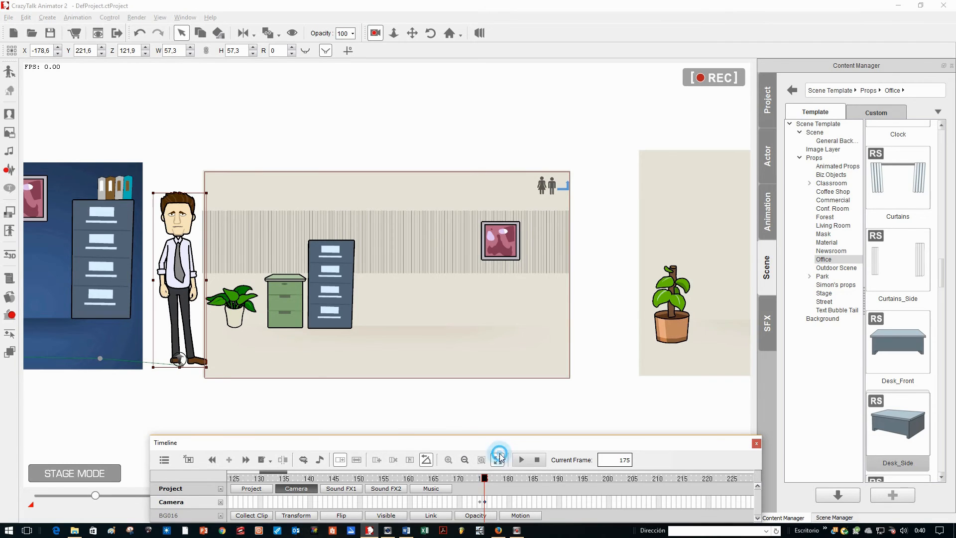
At frame 303, move the FN_JEFE character across the hallway and past its right edge, to an X of about 76.8
left_click(304, 502)
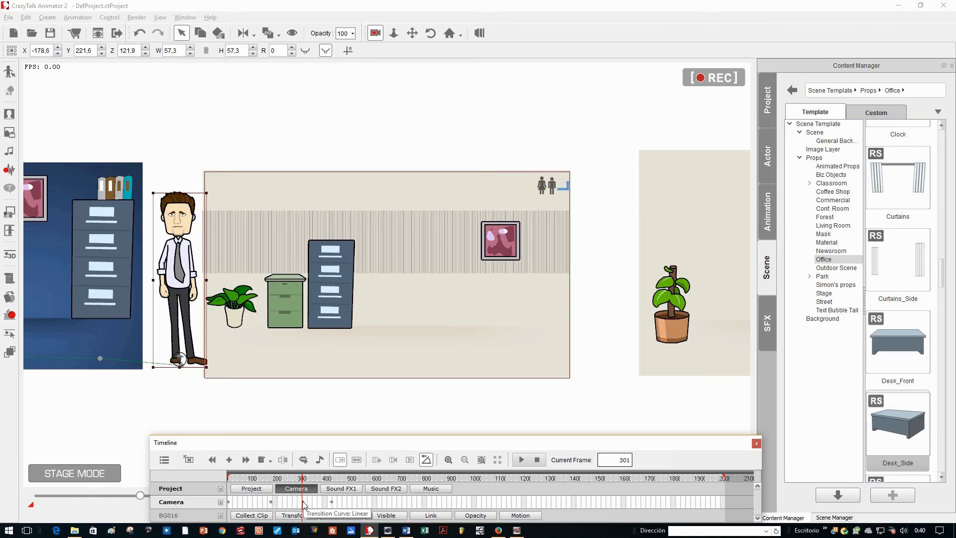
left_click(303, 502)
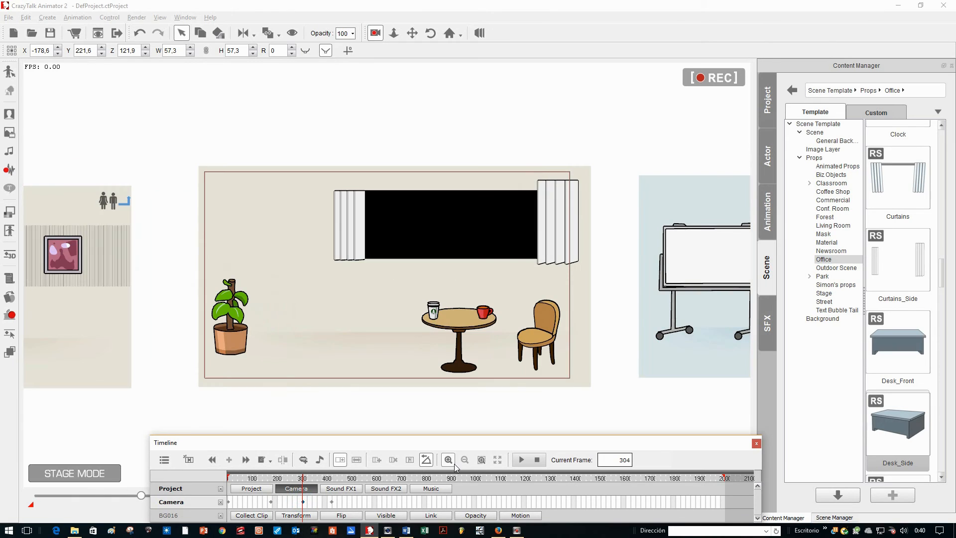
left_click(481, 459)
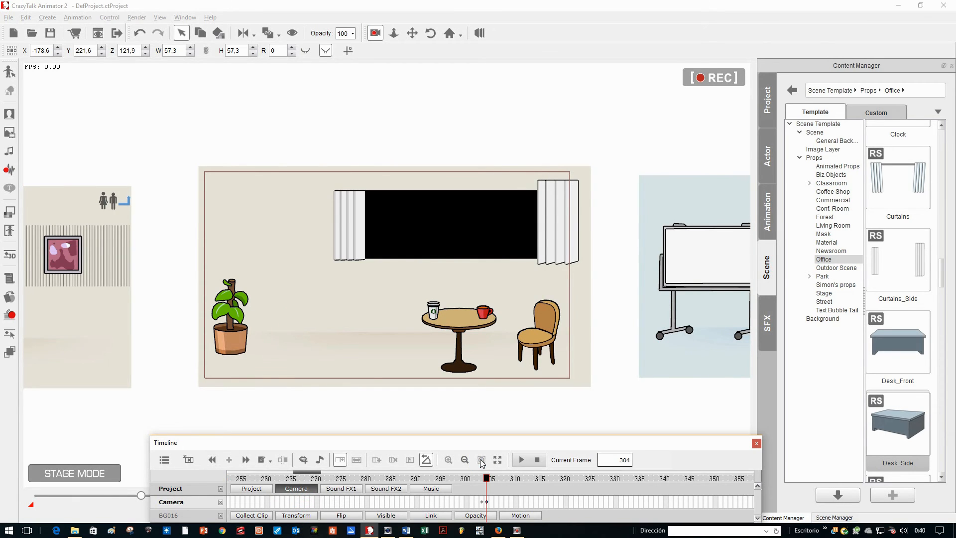
left_click_drag(314, 470, 308, 473)
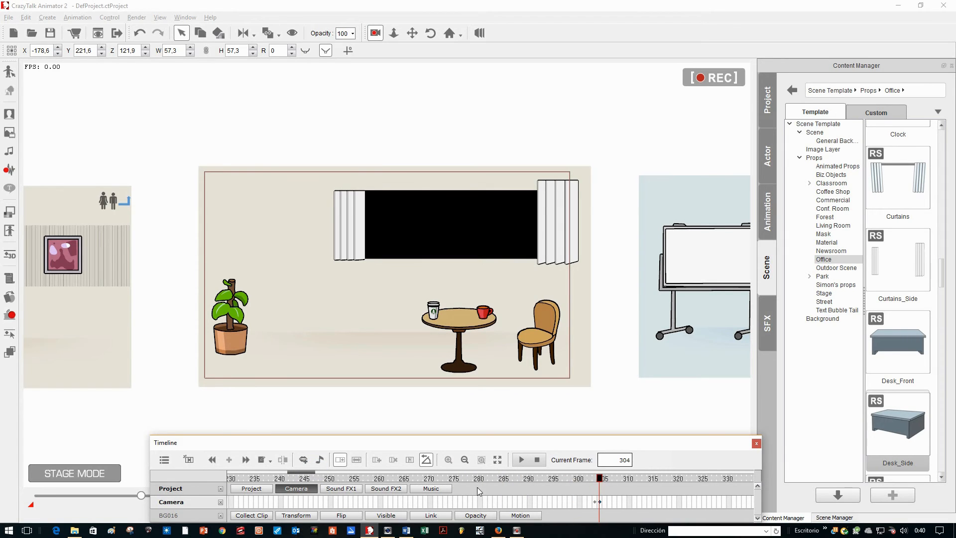
left_click(596, 503)
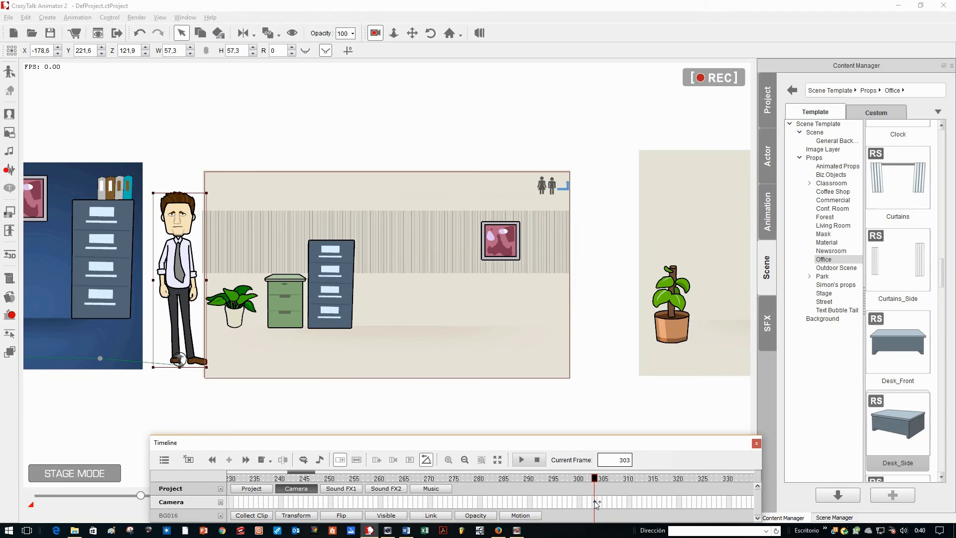
left_click_drag(182, 271, 608, 277)
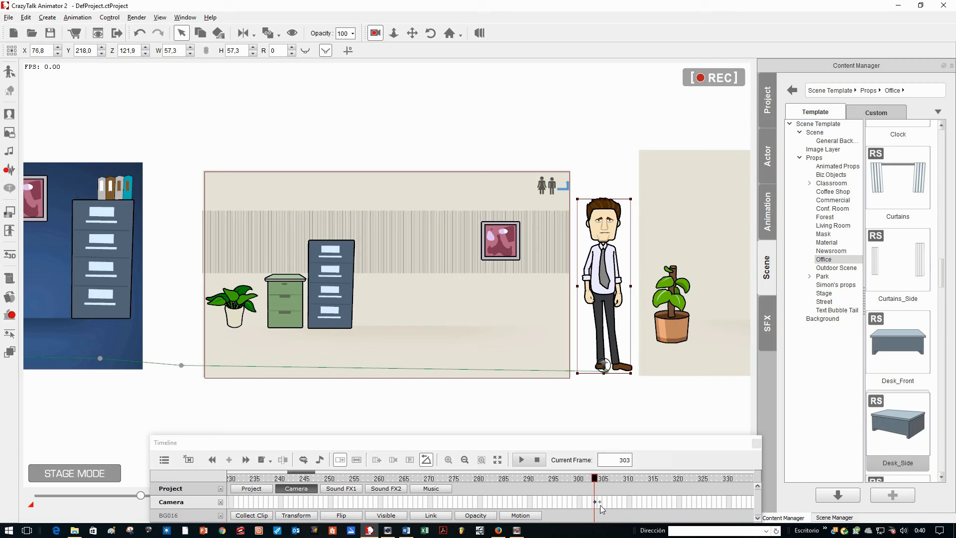
At frame 304, move the FN_JEFE character to just outside the Coffe_Room's left edge, at an X of about 122.6
left_click(599, 501)
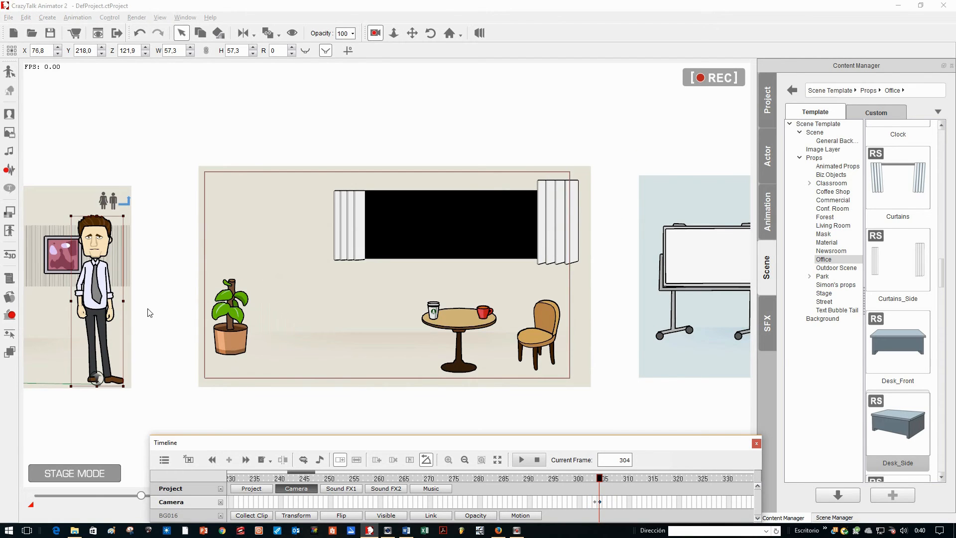
left_click_drag(95, 304, 169, 298)
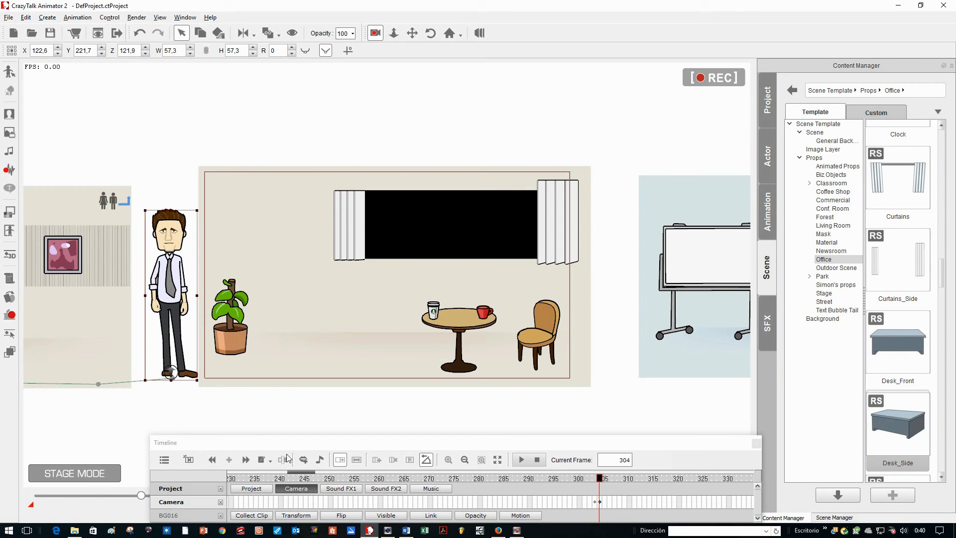
left_click(497, 460)
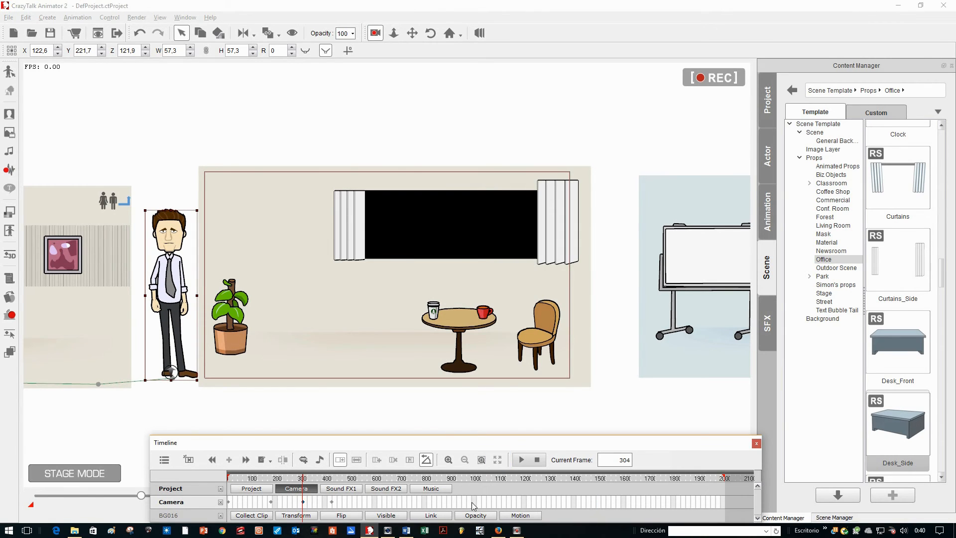
At frame 418, move the FN_JEFE character across the Coffe_Room and past its right edge, to an X of about 398.2
left_click(332, 502)
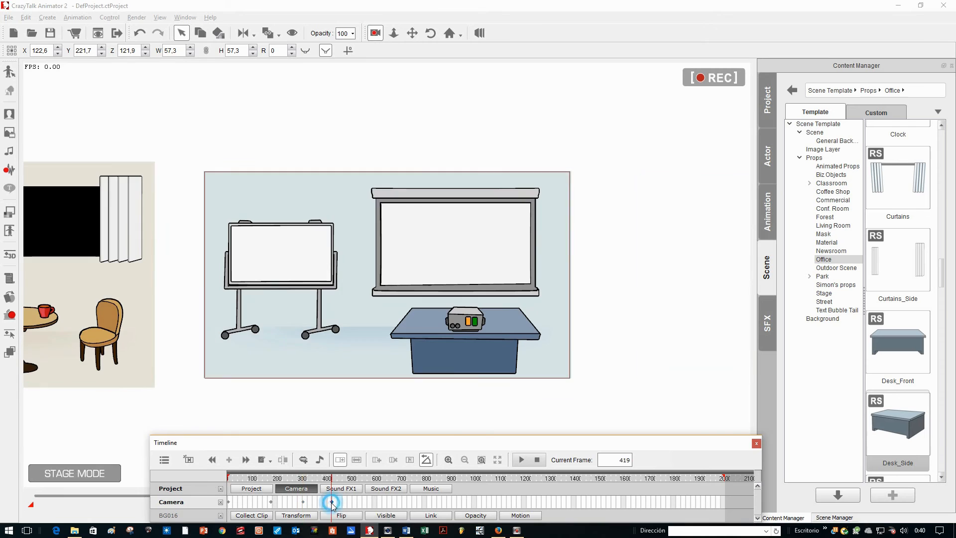
left_click(481, 460)
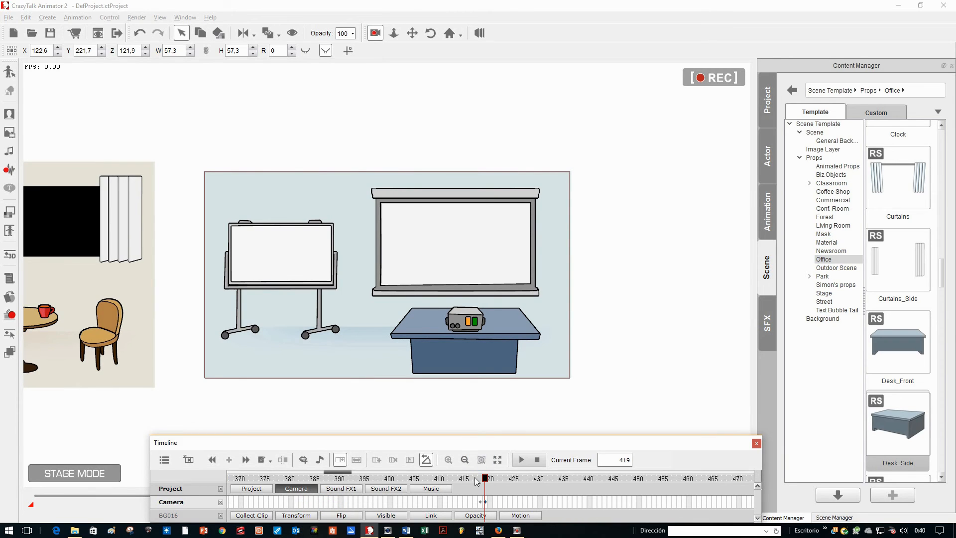
left_click(478, 500)
left_click(176, 307)
left_click_drag(176, 307, 624, 309)
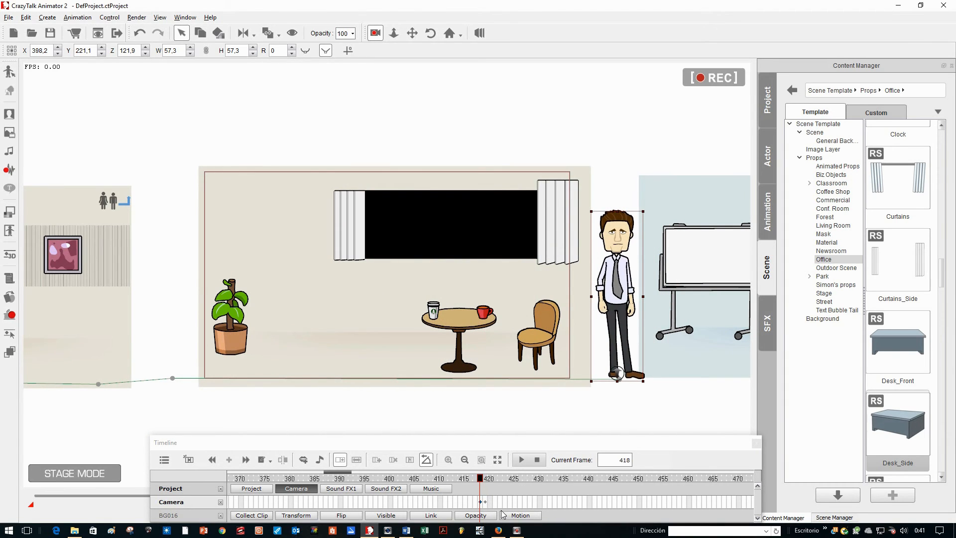
Place the character just outside the whiteboard room at frame 419, X about 437.9, and inside it at frame 440, X about 533.9
left_click(484, 501)
left_click_drag(112, 273, 184, 273)
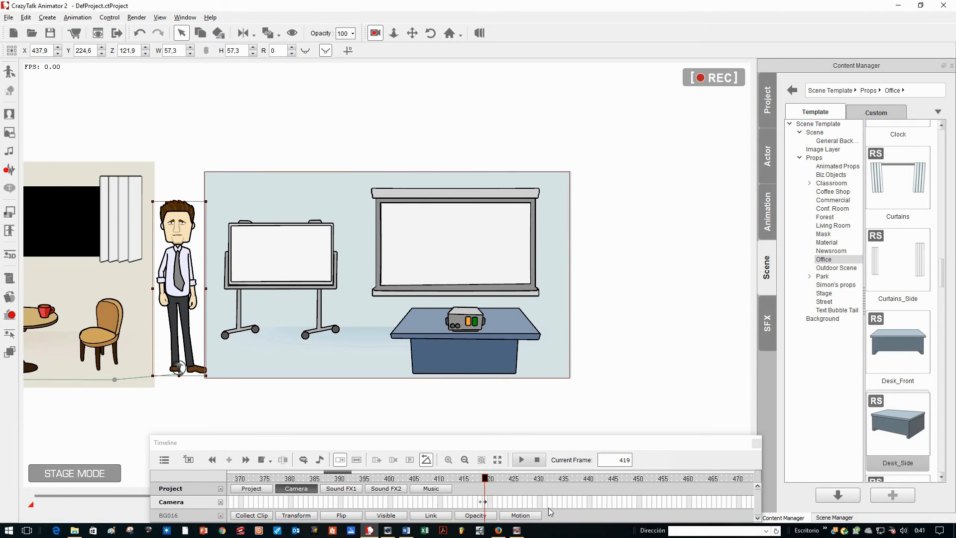
left_click(587, 500)
left_click_drag(179, 284, 338, 279)
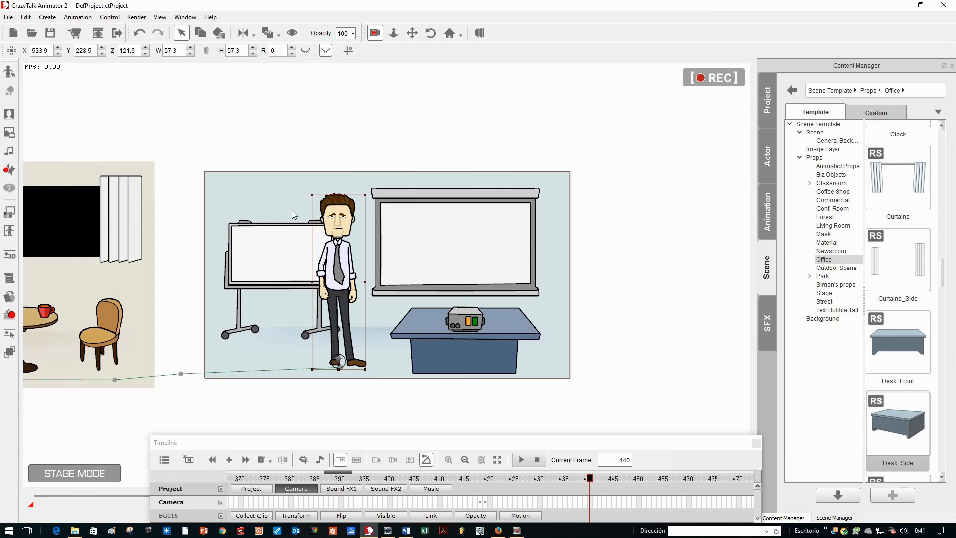
Play the whole animation from frame 1 to check the character's movement against the camera cuts, and return to the start
left_click(537, 460)
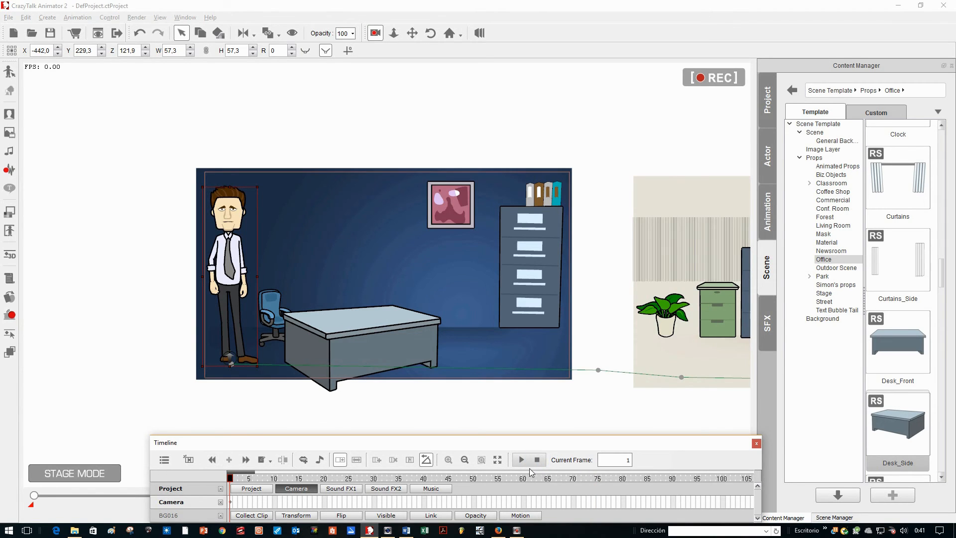
left_click(522, 461)
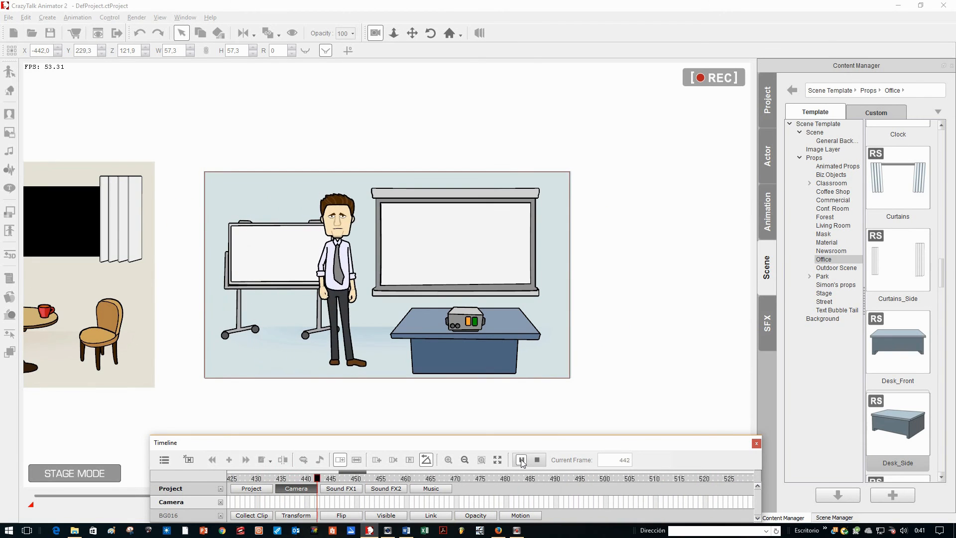
left_click(521, 459)
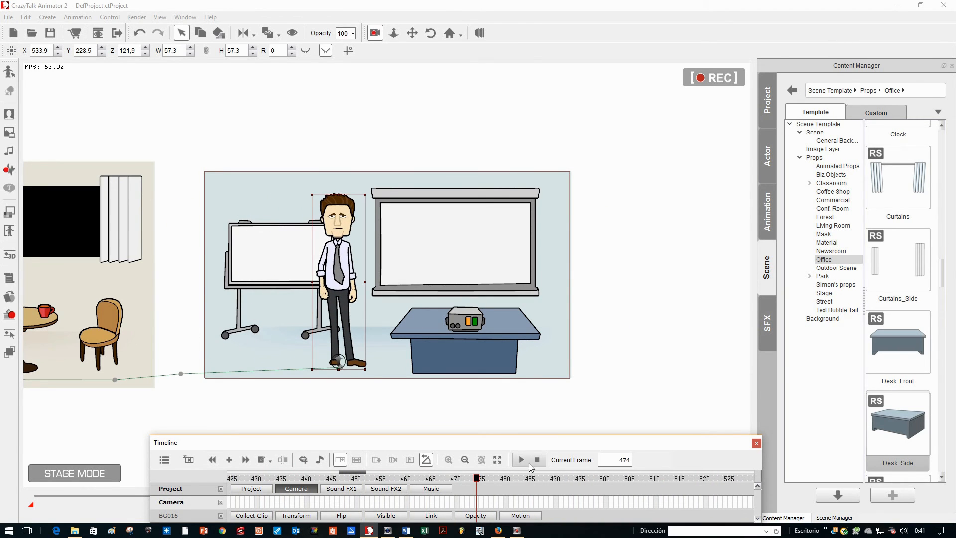
left_click(537, 459)
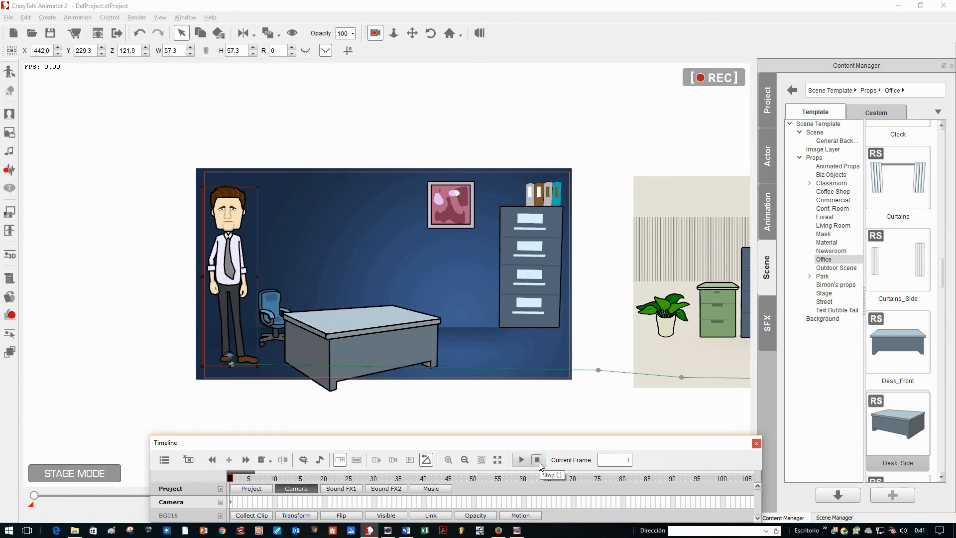
Preview the animation in full screen, leave the full-screen view and return to frame 1
key("ctrl+7")
left_click(497, 313)
key("space")
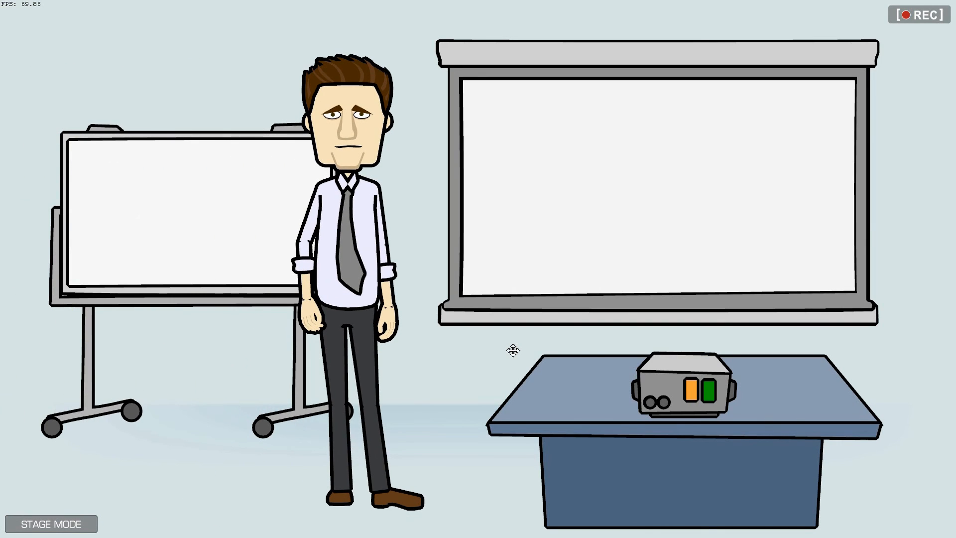
key("Escape")
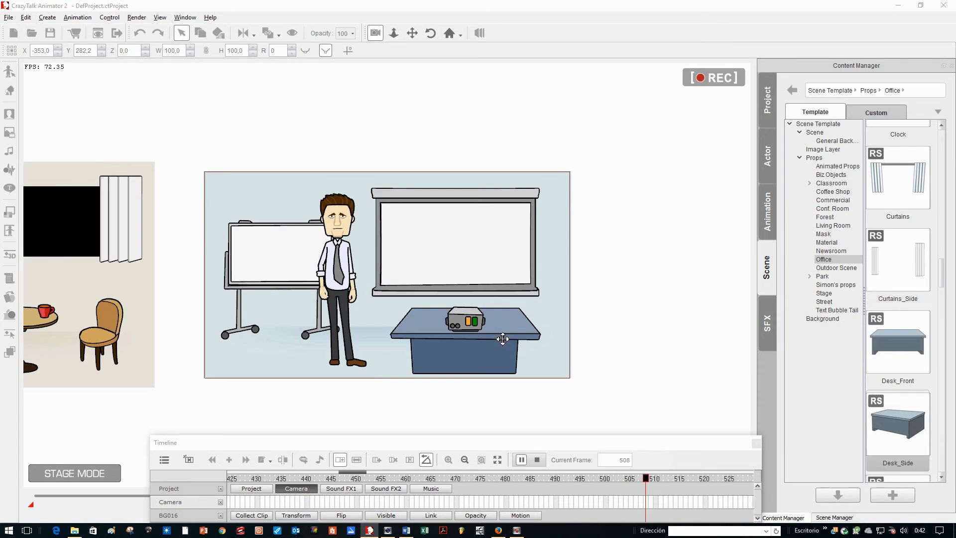
left_click(536, 459)
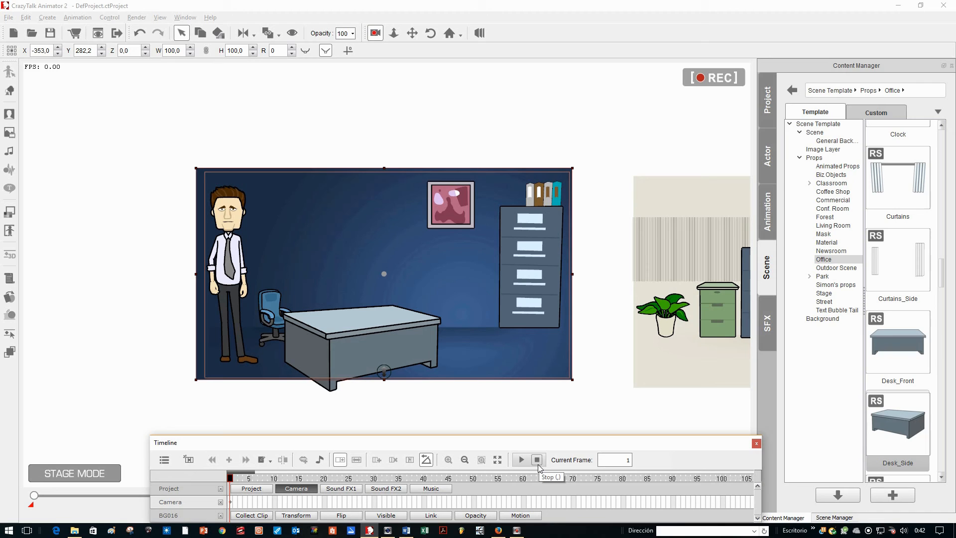
At frame 1, select the character in the office and turn it to a side view facing right
left_click(229, 285)
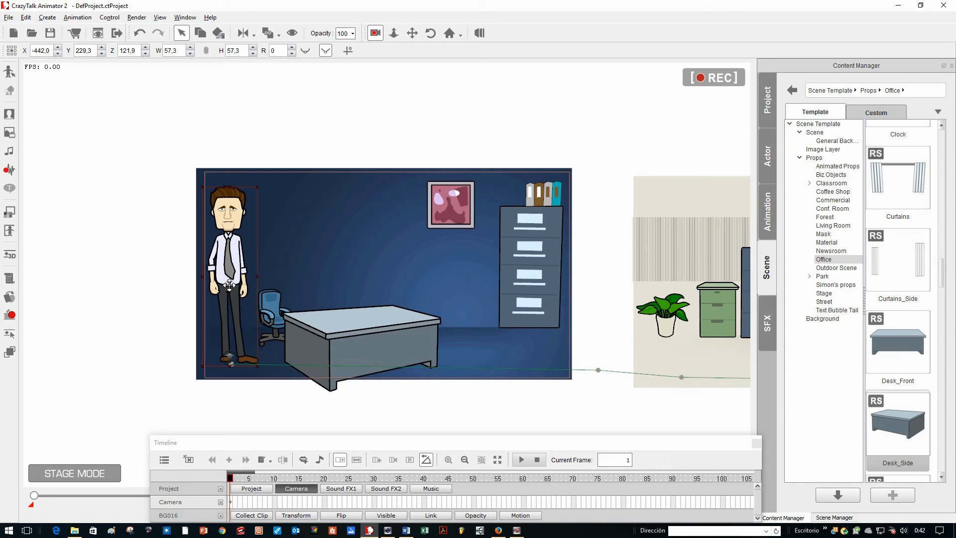
left_click(295, 258)
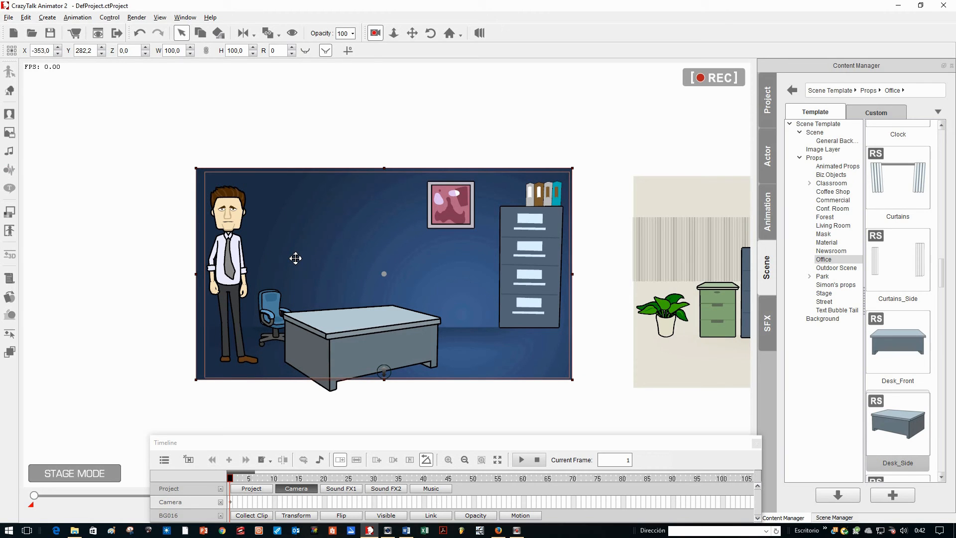
left_click(224, 212)
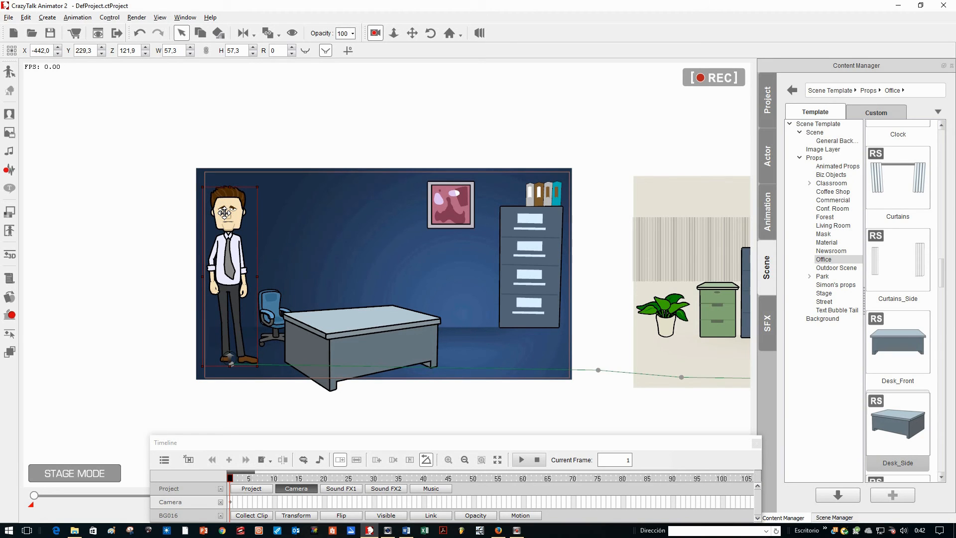
key("Right")
key("Right")
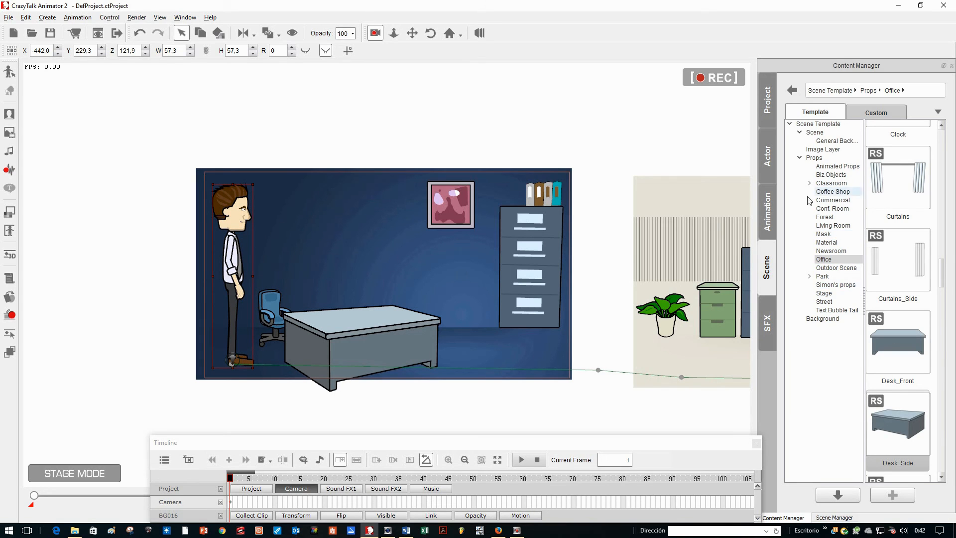
Apply the Walk_Male motion from the 3D 01_Move animation templates to the character at frame 1
left_click(766, 205)
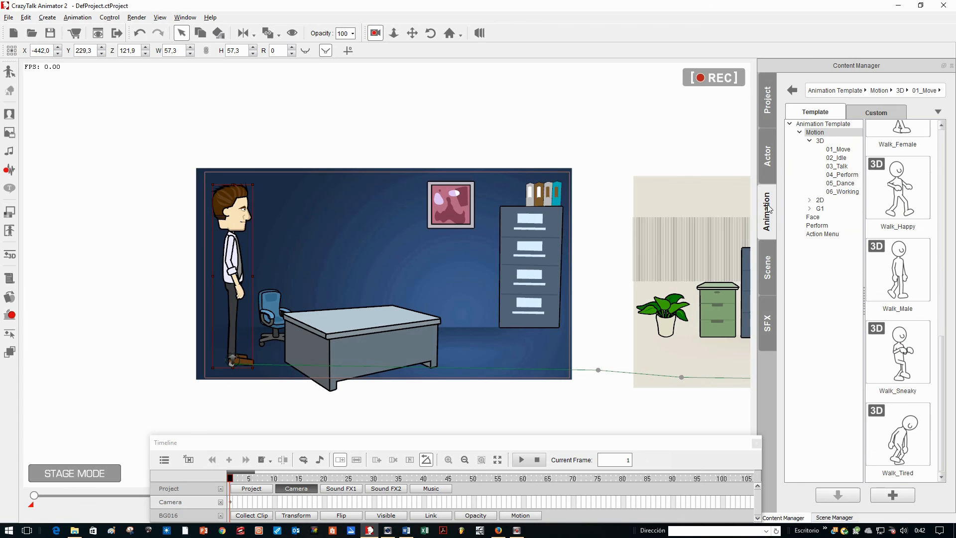
left_click(840, 149)
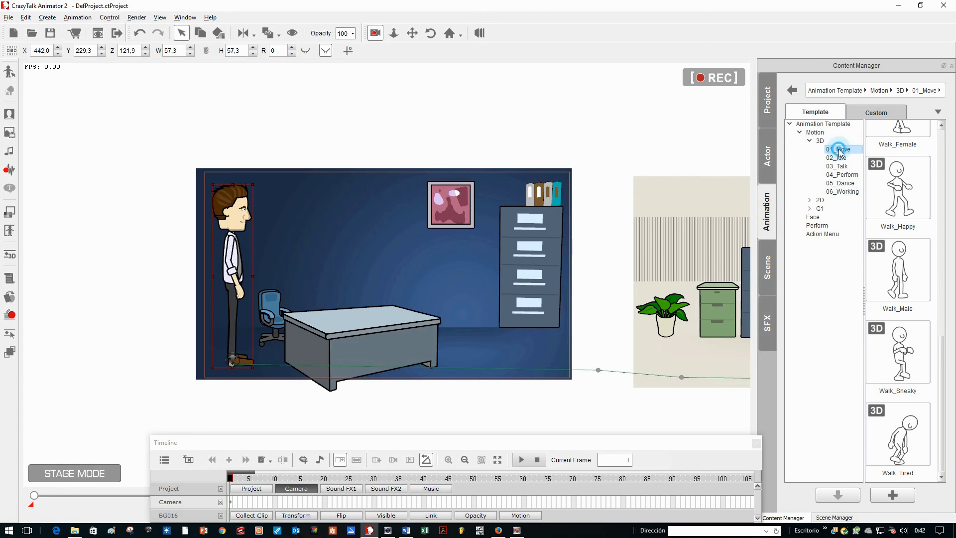
left_click(940, 179)
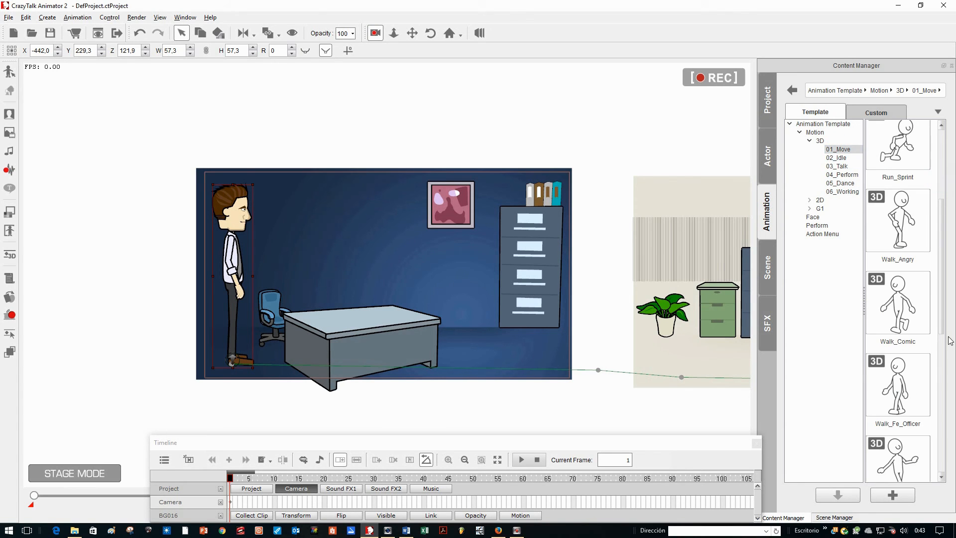
left_click_drag(940, 315, 944, 462)
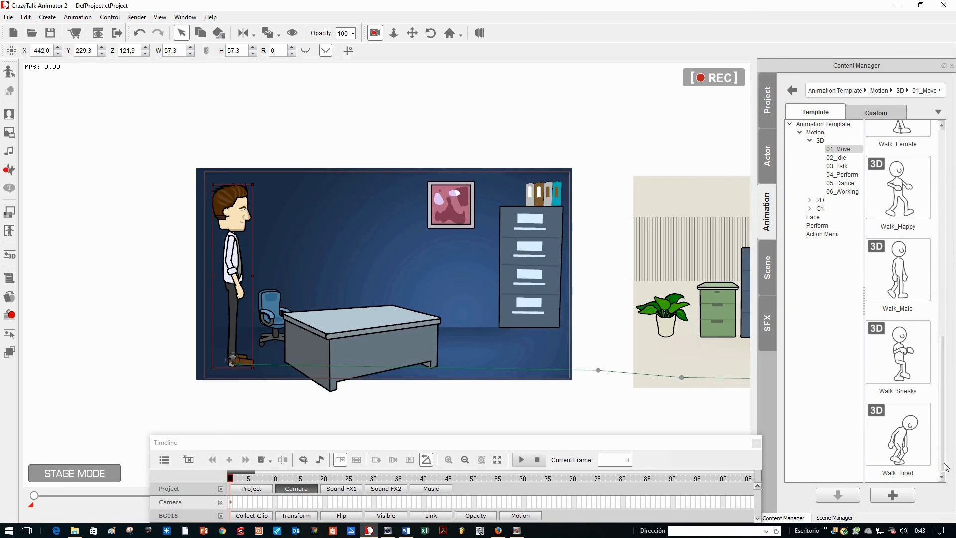
left_click(891, 289)
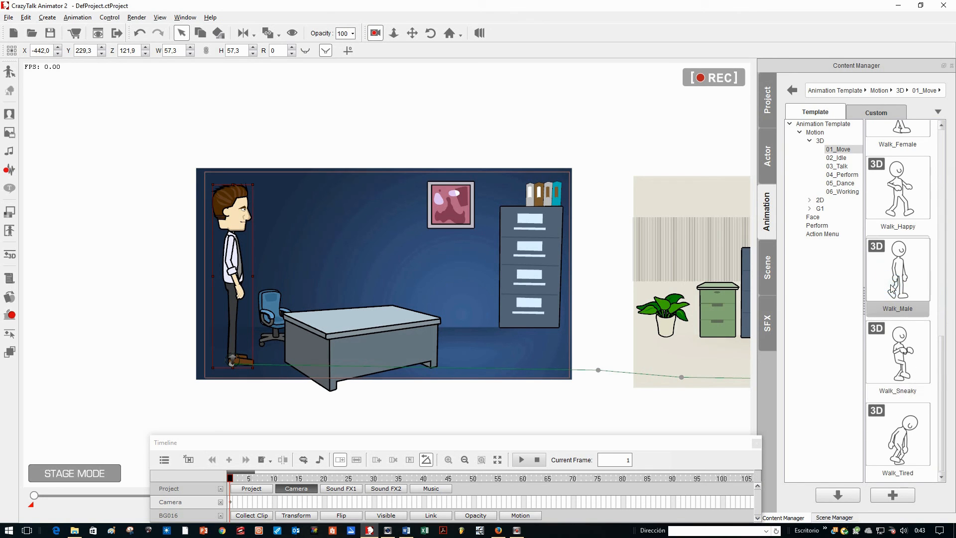
double_click(892, 288)
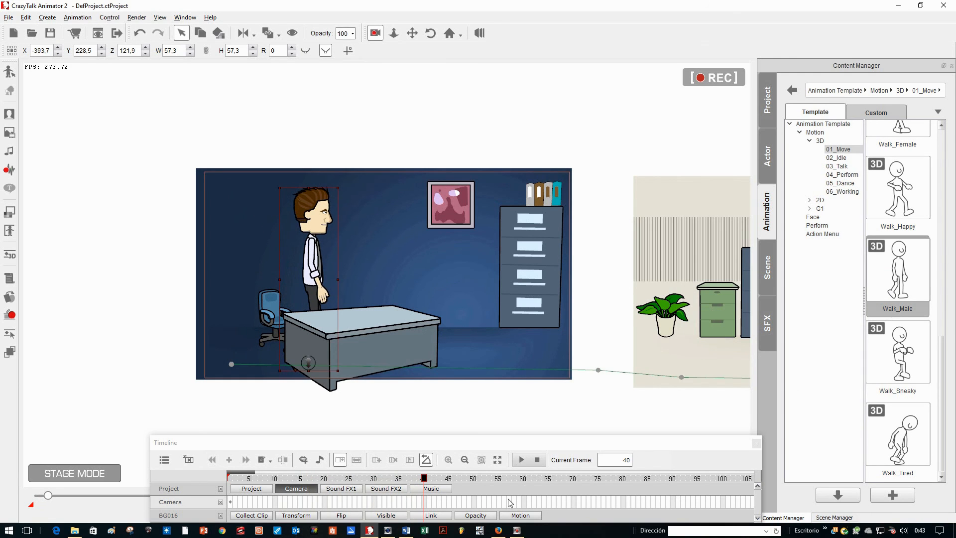
Show the Walter actor in the timeline and open its 3D Motion track
left_click(158, 399)
left_click(168, 412)
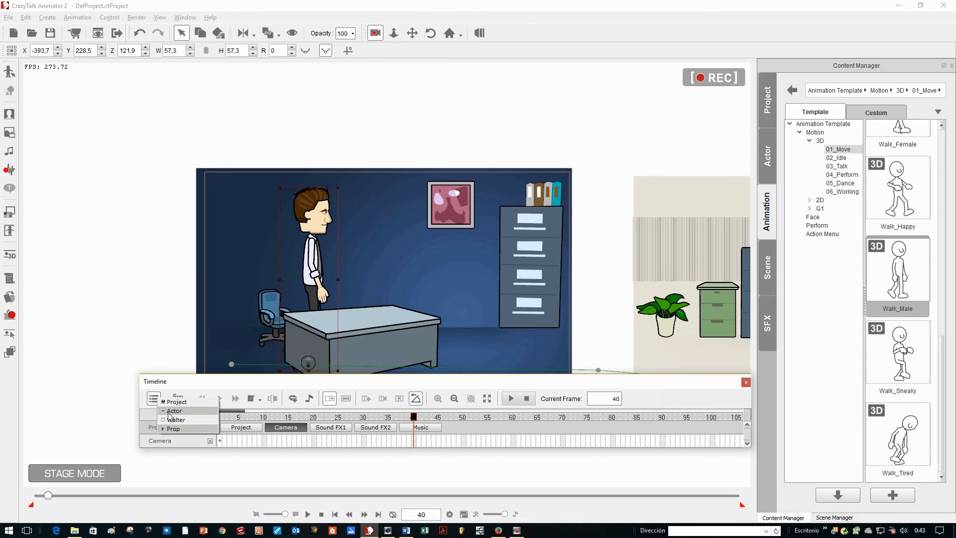
left_click(164, 420)
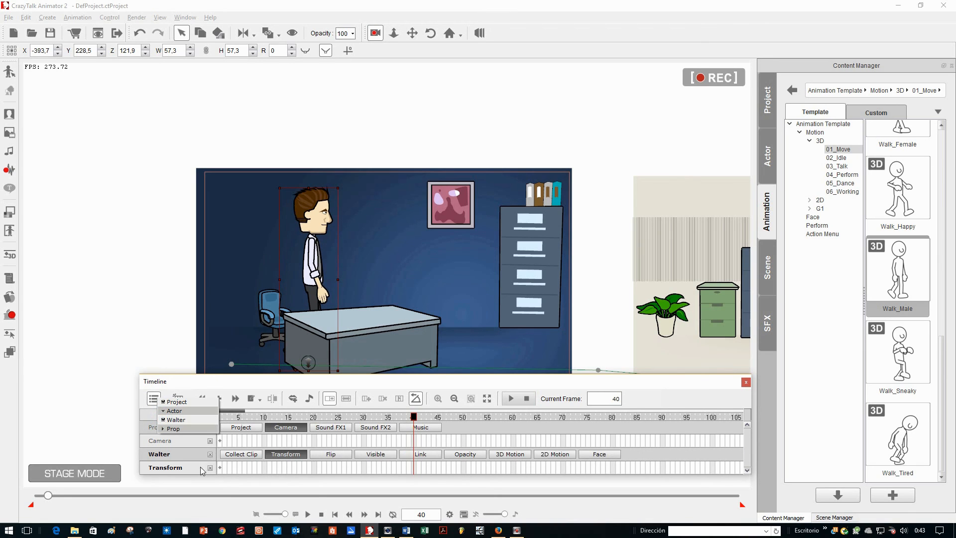
left_click(505, 456)
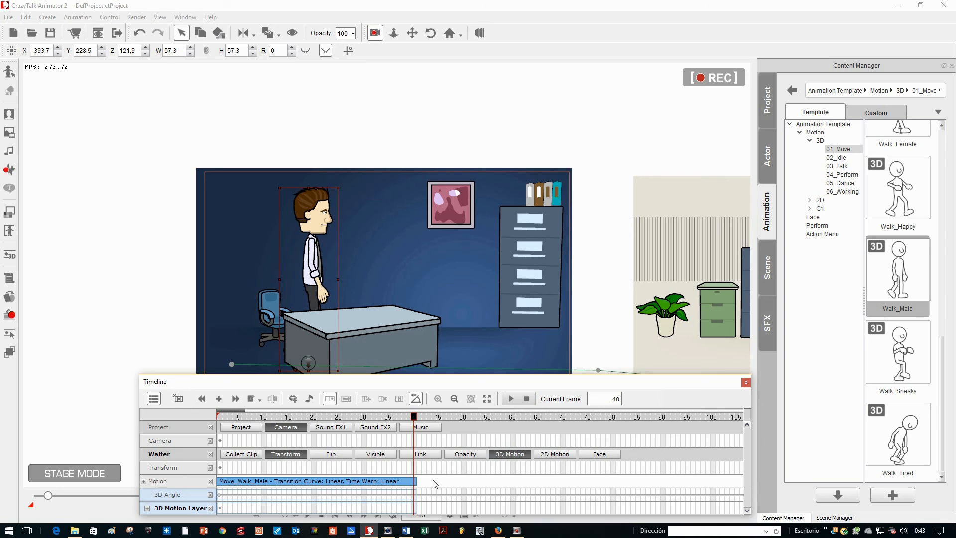
Fit the timeline to the whole project and loop the Move_Walk_Male clip out to about frame 585
left_click(415, 481)
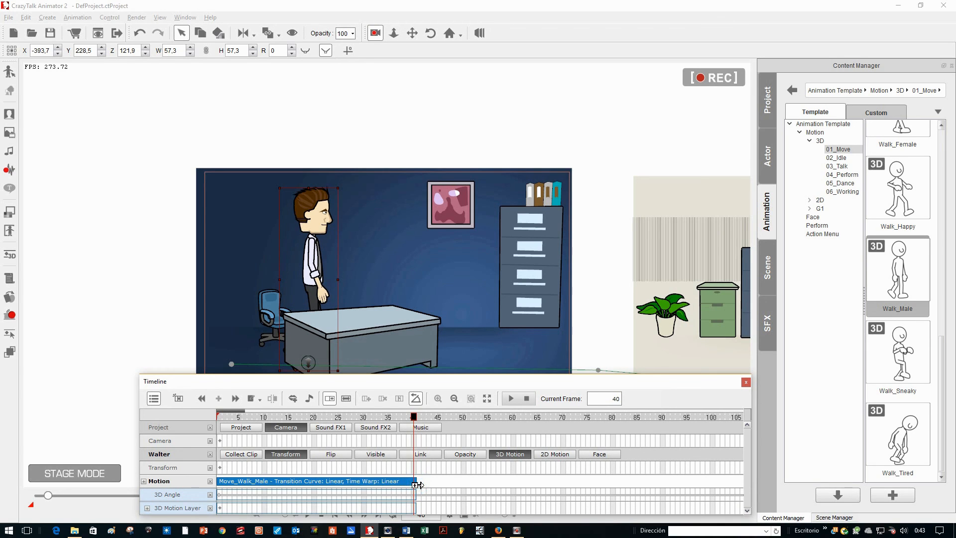
left_click(486, 399)
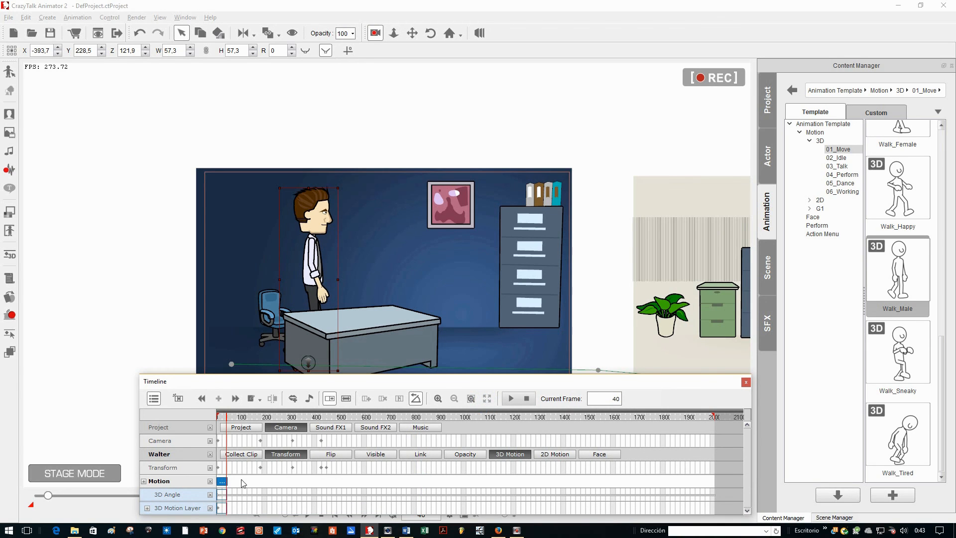
left_click_drag(229, 484, 362, 481)
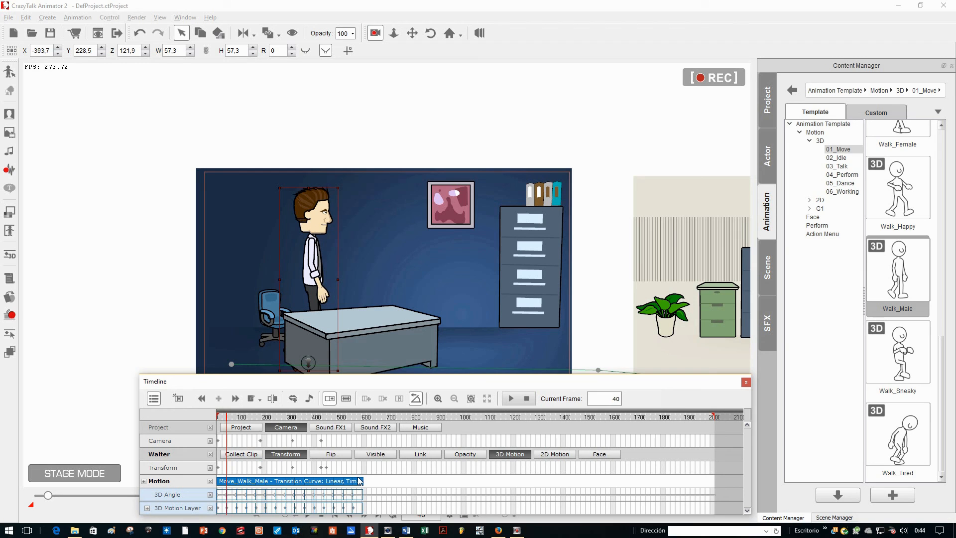
Play the walk through all rooms from the start and shorten the Move_Walk_Male clip to end at about frame 510
left_click(526, 398)
left_click(511, 399)
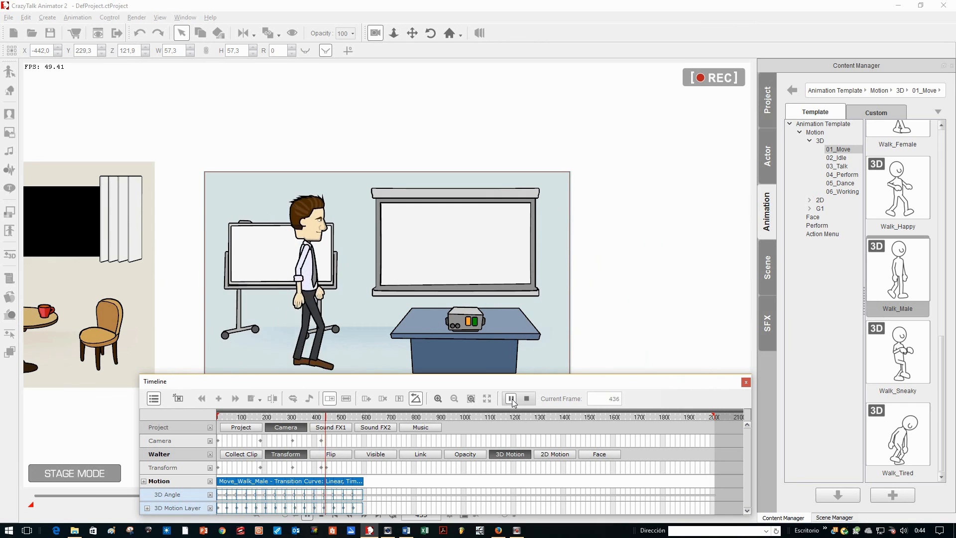
left_click(511, 399)
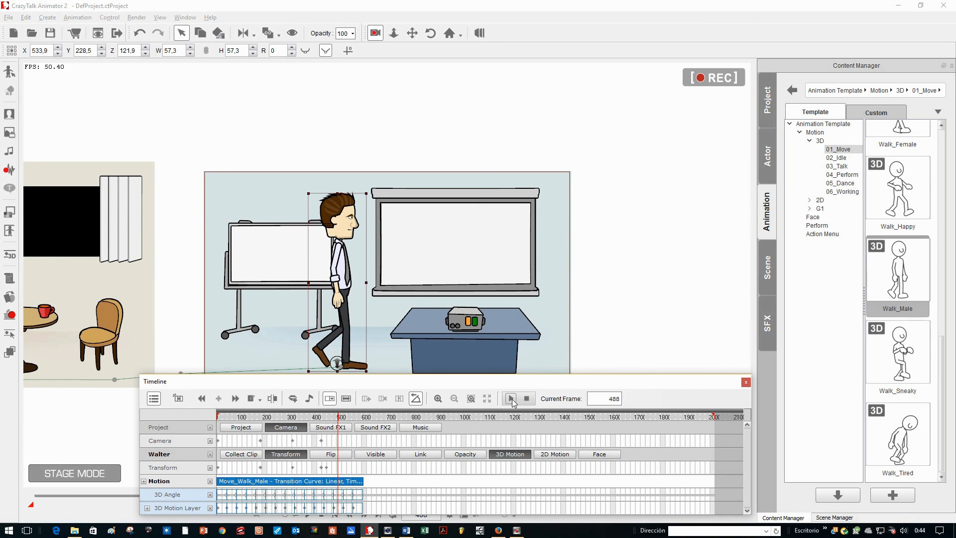
left_click_drag(365, 488, 341, 486)
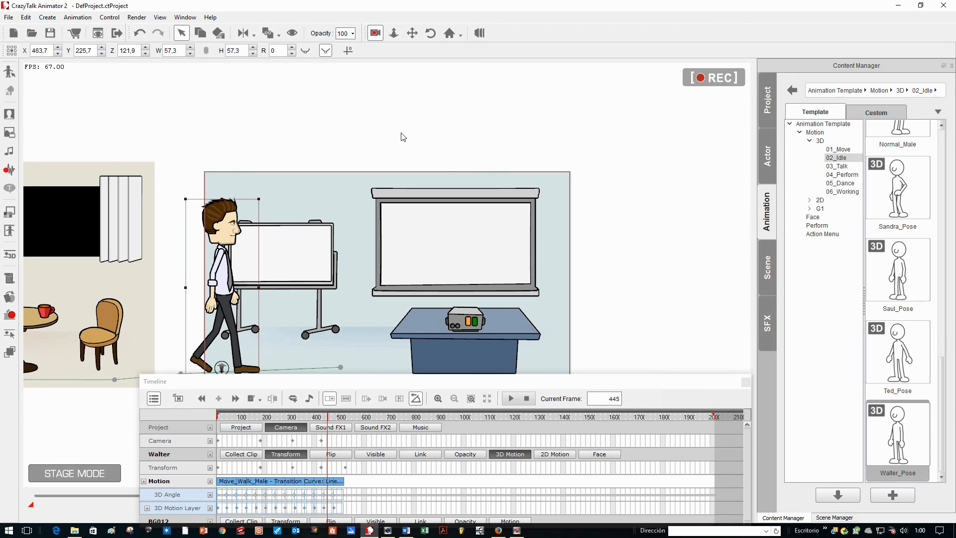
Play on to frame 535 and apply the Walter_Pose motion from the 3D 02_Idle templates to the character
key("space")
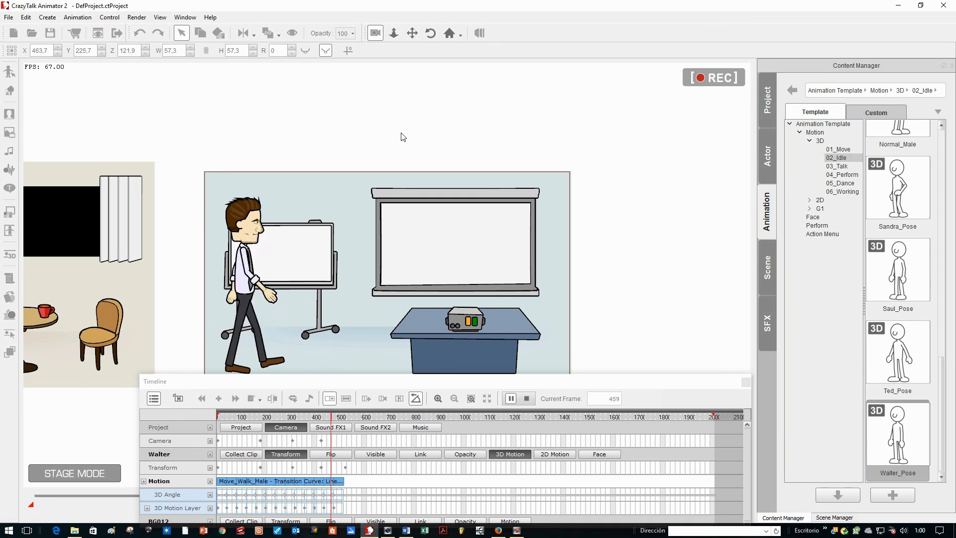
key("space")
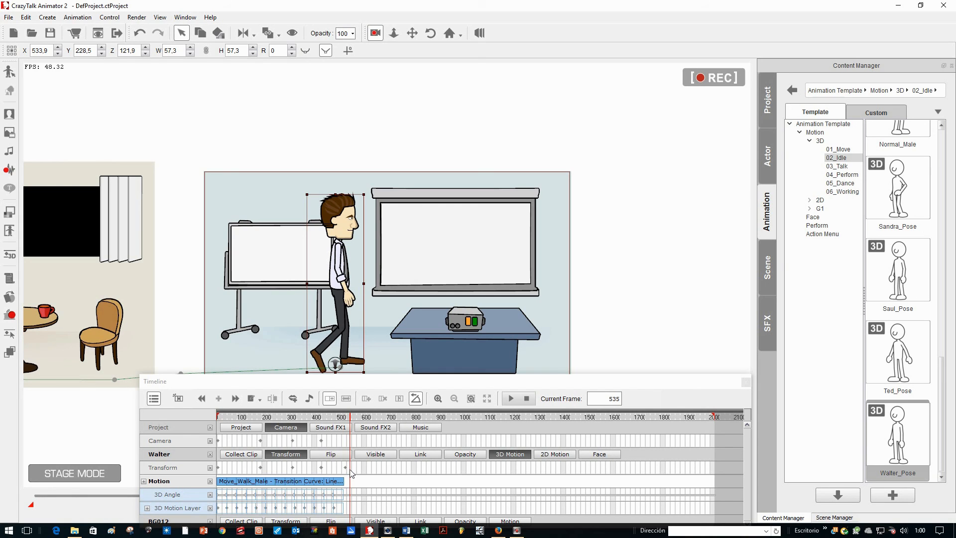
left_click(836, 158)
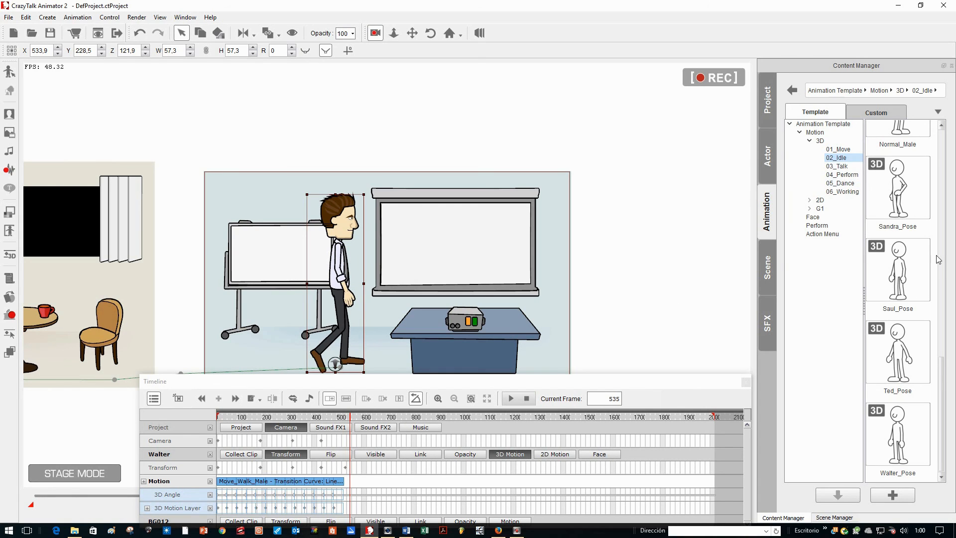
double_click(900, 435)
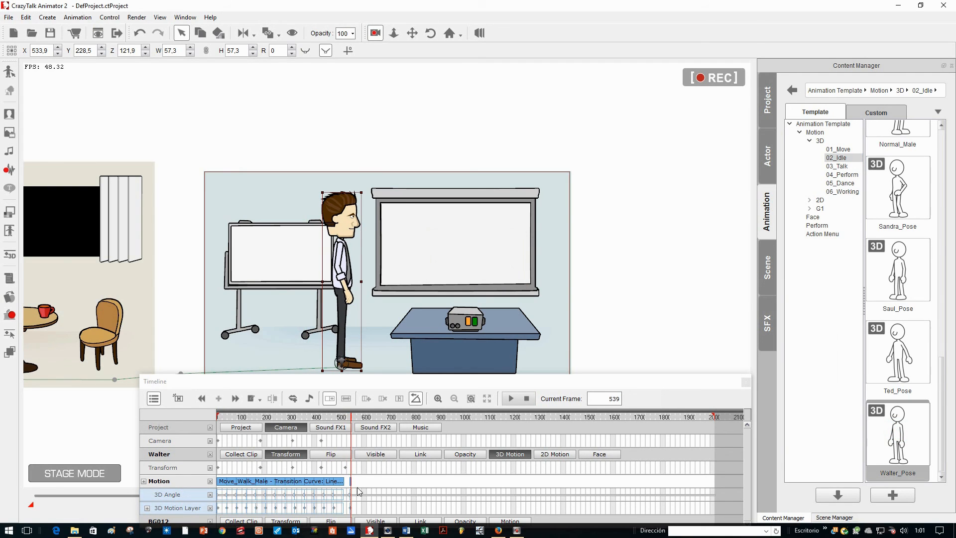
At frame 553, turn the Walter character to face the front by setting the angle to 0 in the 3D Motion Key Editor
left_click(355, 483)
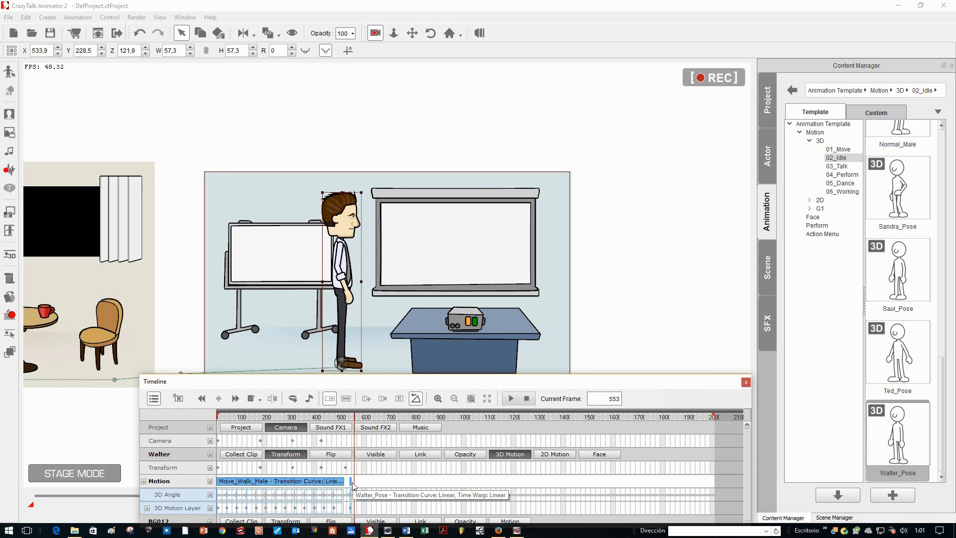
left_click(10, 256)
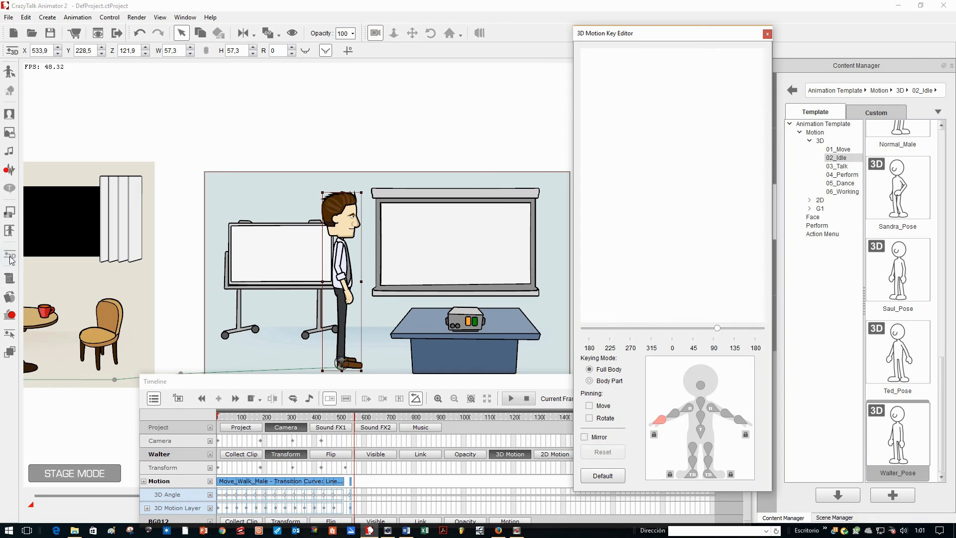
left_click(672, 327)
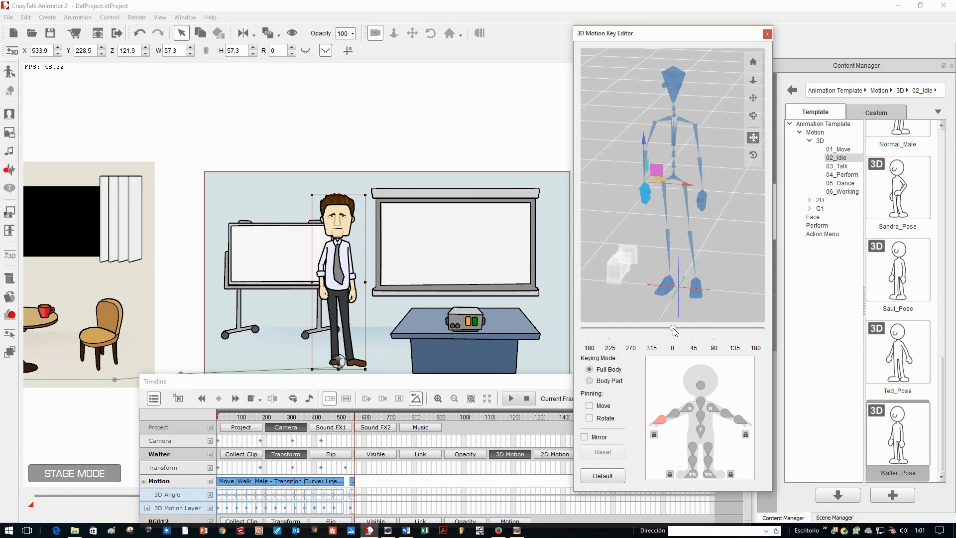
left_click(767, 34)
Play the animation through the rooms, stop it back at frame 1, and preview it from there in full screen
left_click(520, 400)
left_click(511, 398)
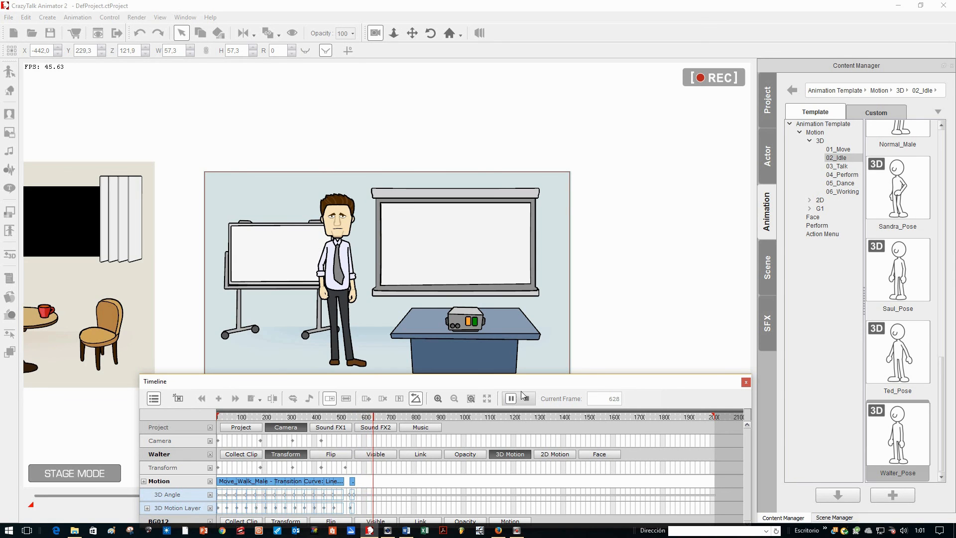
left_click(527, 399)
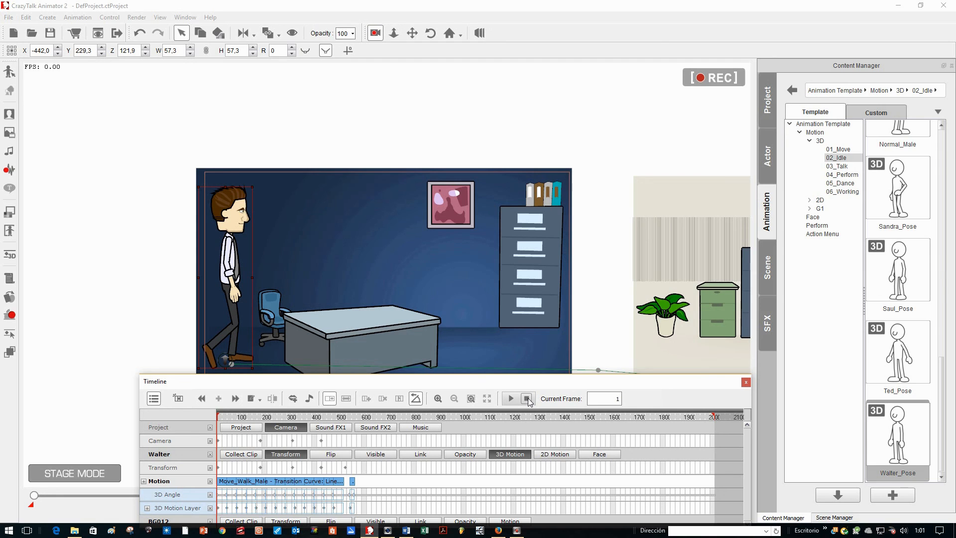
key("ctrl+7")
key("space")
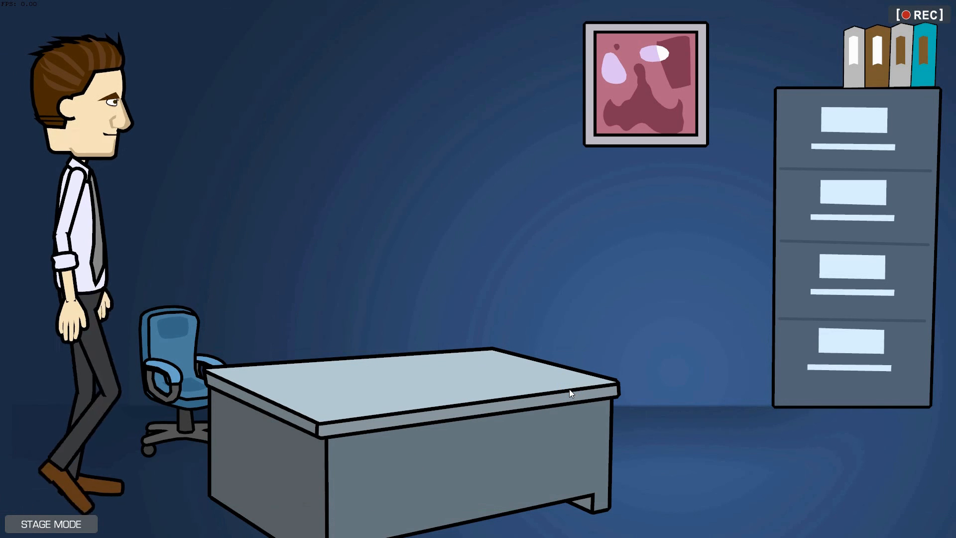